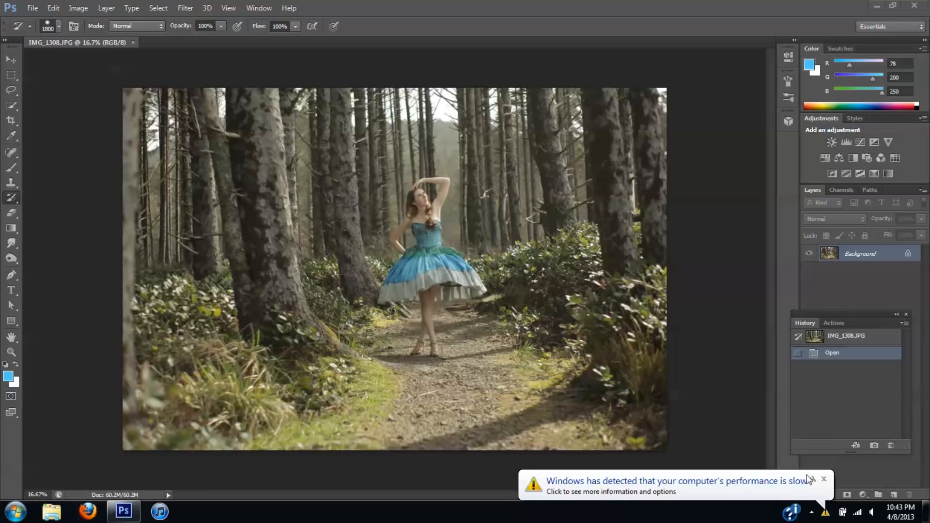
# Open the Shadows/Highlights adjustment and set the shadows radius to 421 px.
pyautogui.click(824, 479)
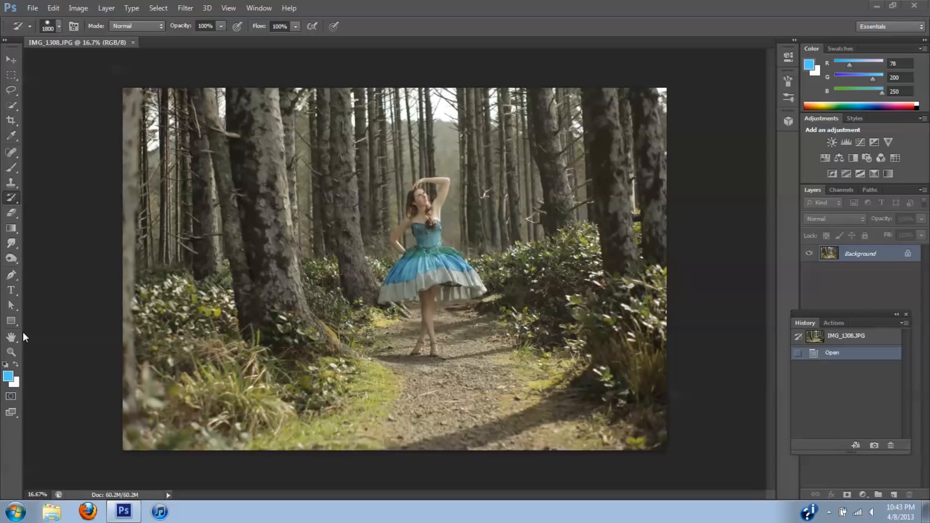
pyautogui.click(78, 7)
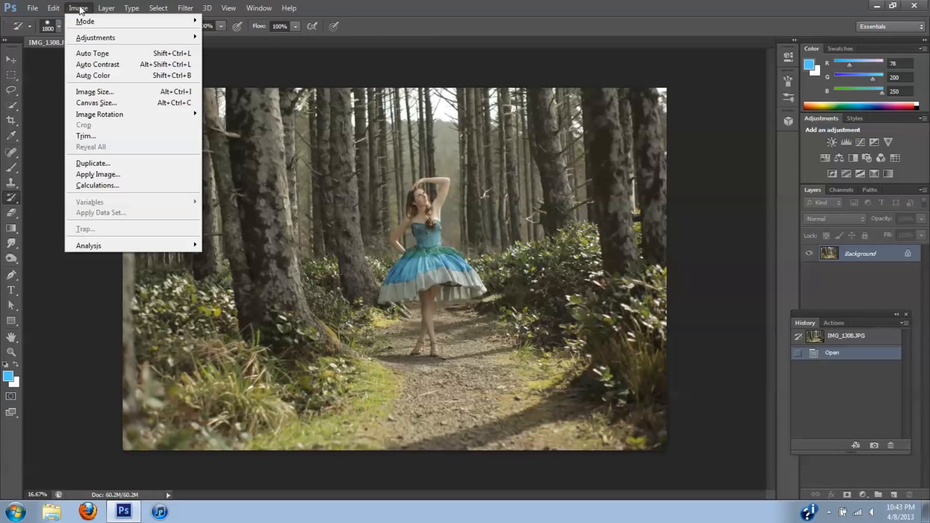
pyautogui.moveTo(100, 43)
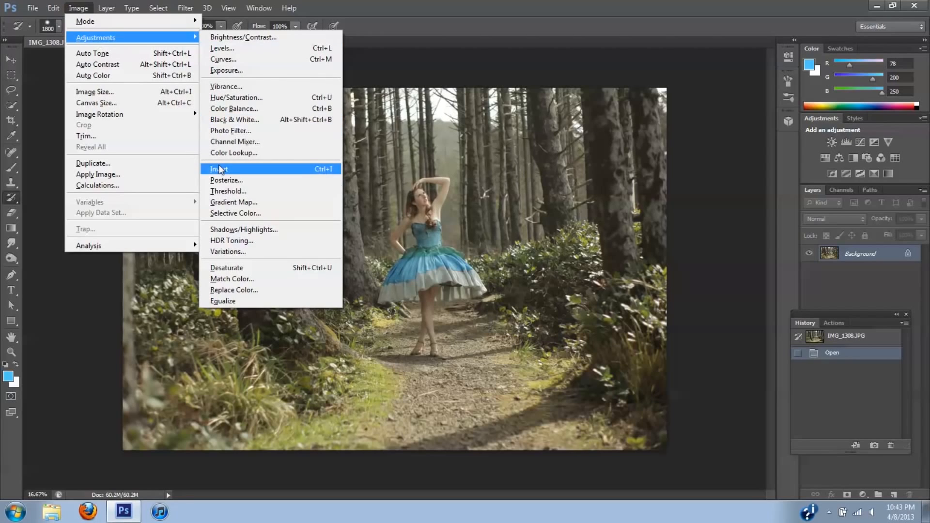
pyautogui.click(239, 231)
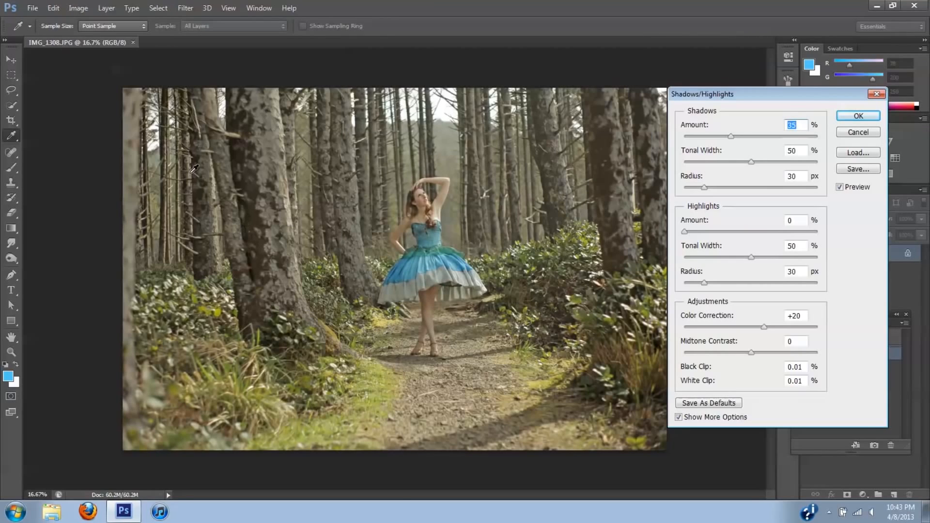
pyautogui.click(798, 187)
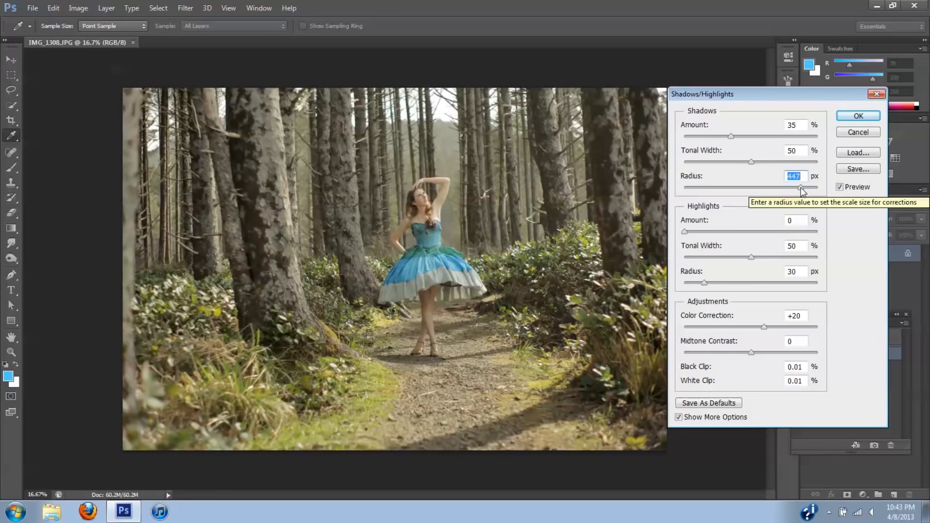
pyautogui.moveTo(801, 188); pyautogui.dragTo(793, 189)
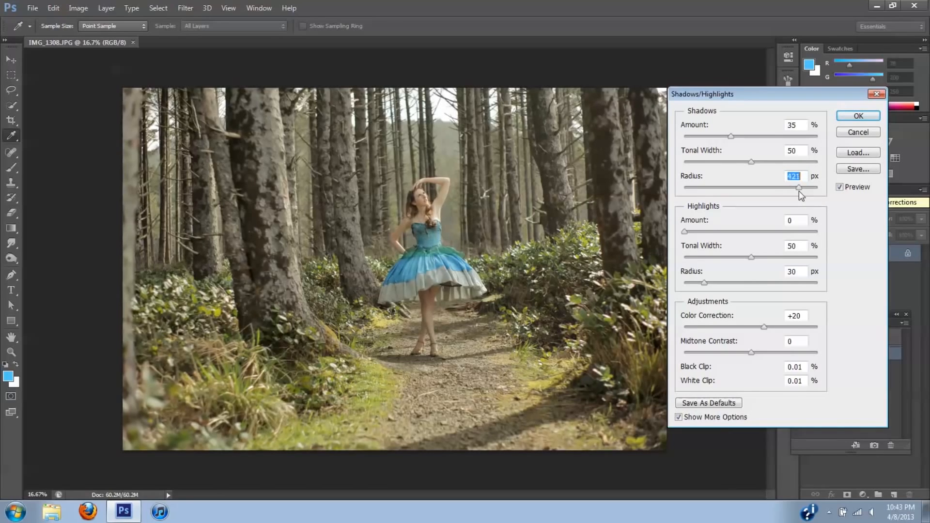
pyautogui.moveTo(798, 191); pyautogui.dragTo(800, 188)
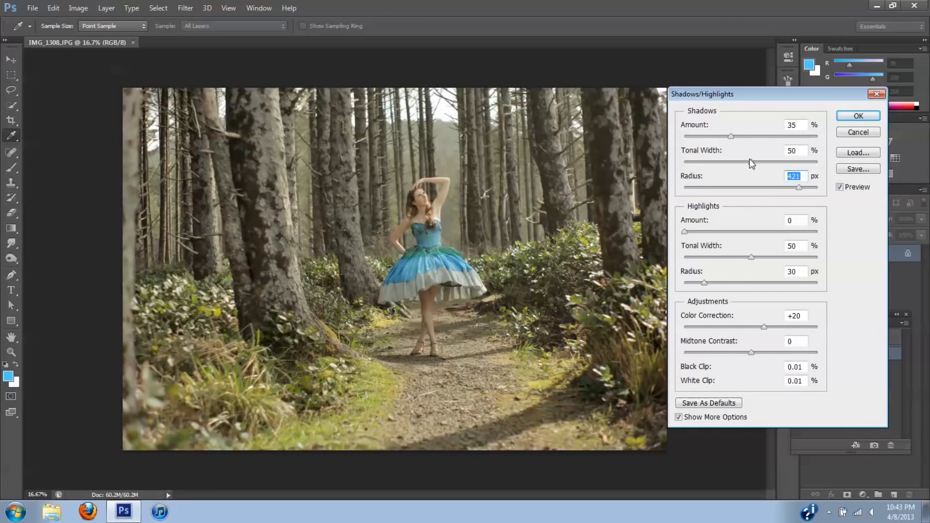
# Set the shadows amount to 10% and the tonal width to 52%, comparing the image with and without the preview.
pyautogui.moveTo(731, 137); pyautogui.dragTo(711, 137)
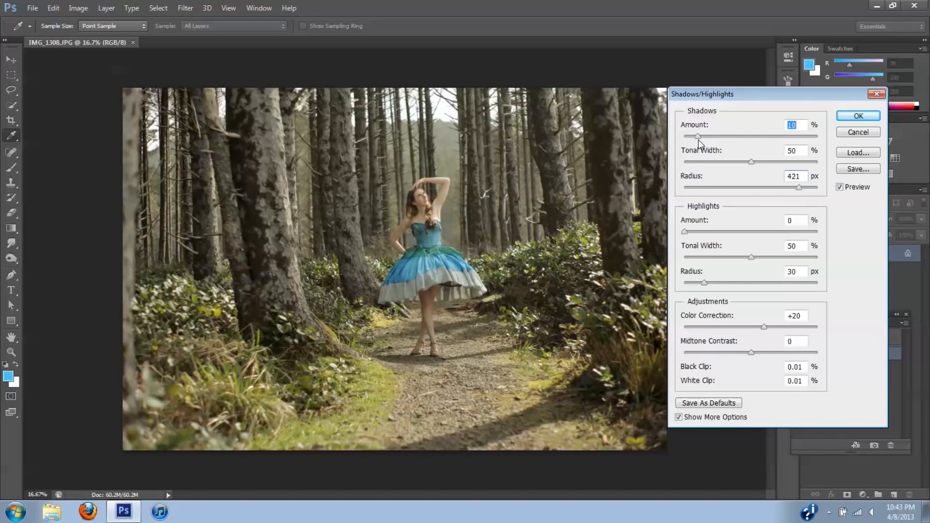
pyautogui.moveTo(699, 138); pyautogui.dragTo(697, 138)
pyautogui.moveTo(752, 163)
pyautogui.mouseDown()
pyautogui.moveTo(762, 162)
pyautogui.moveTo(754, 163)
pyautogui.mouseUp()
pyautogui.click(840, 189)
pyautogui.click(840, 188)
# Set midtone contrast to +3 and color correction to +58, compare the preview, and apply the Shadows/Highlights adjustment.
pyautogui.moveTo(751, 354); pyautogui.dragTo(779, 326)
pyautogui.moveTo(789, 330); pyautogui.dragTo(789, 329)
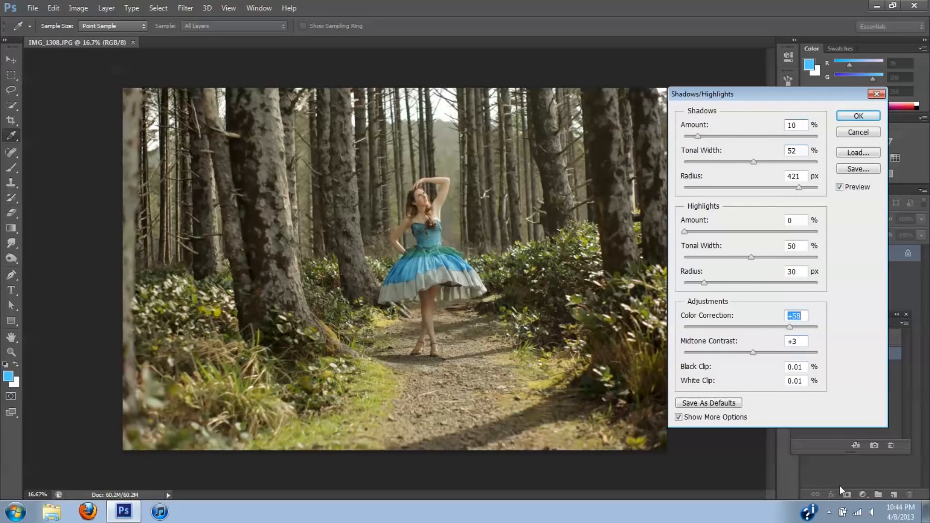
pyautogui.click(841, 188)
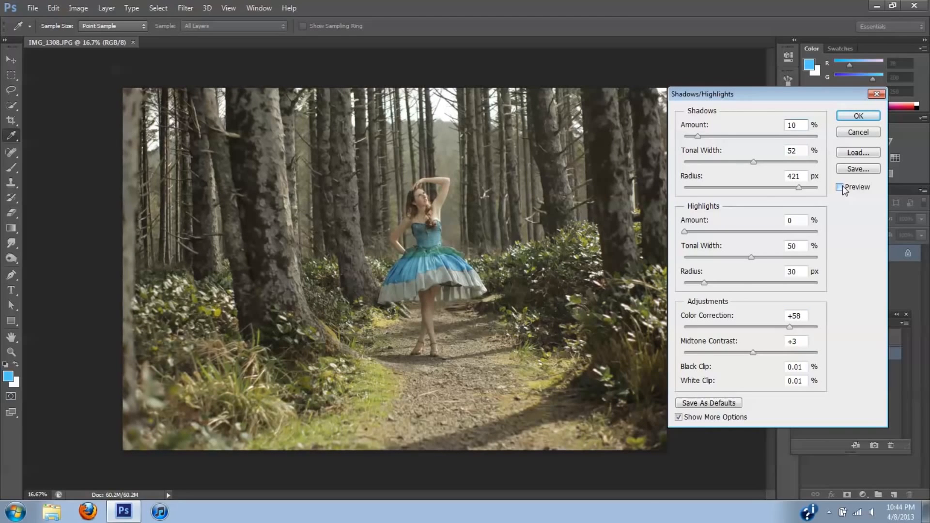
pyautogui.click(841, 188)
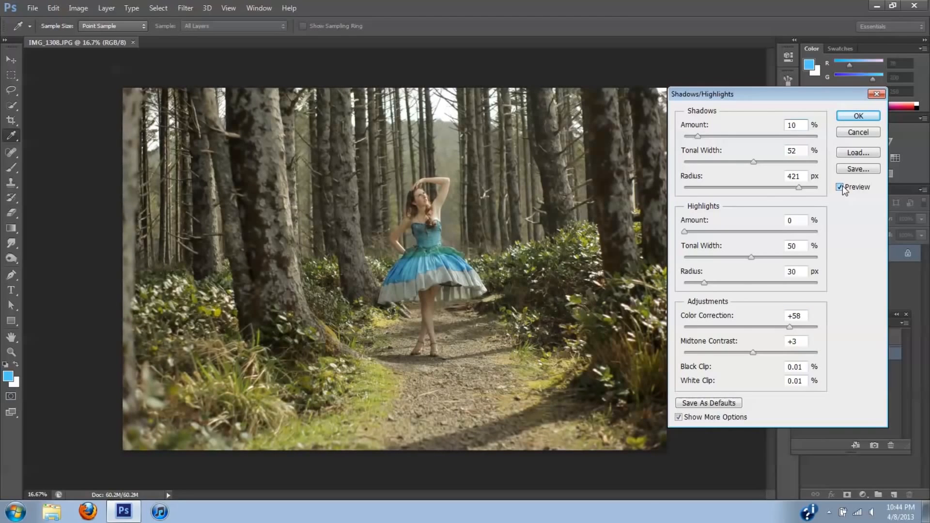
pyautogui.click(858, 116)
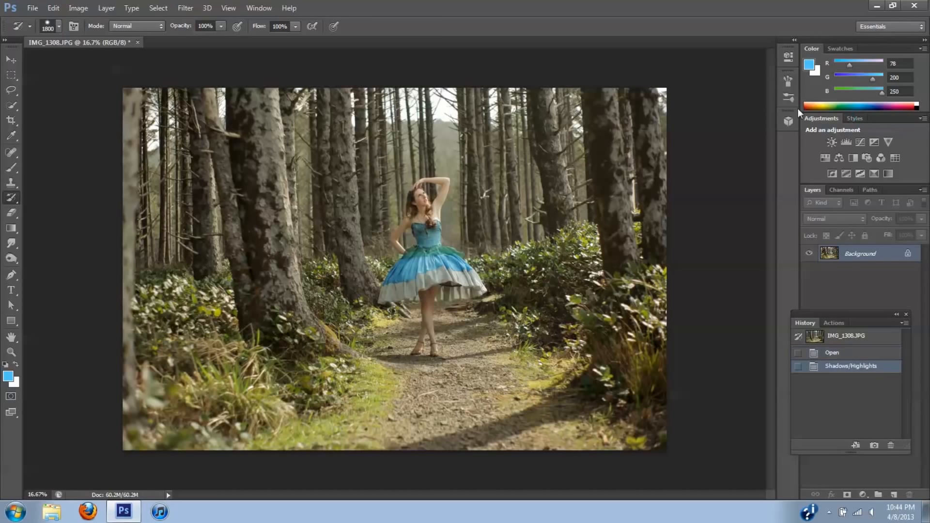
# Open the Hue/Saturation adjustment for the photo and shift the master hue to -68.
pyautogui.click(75, 9)
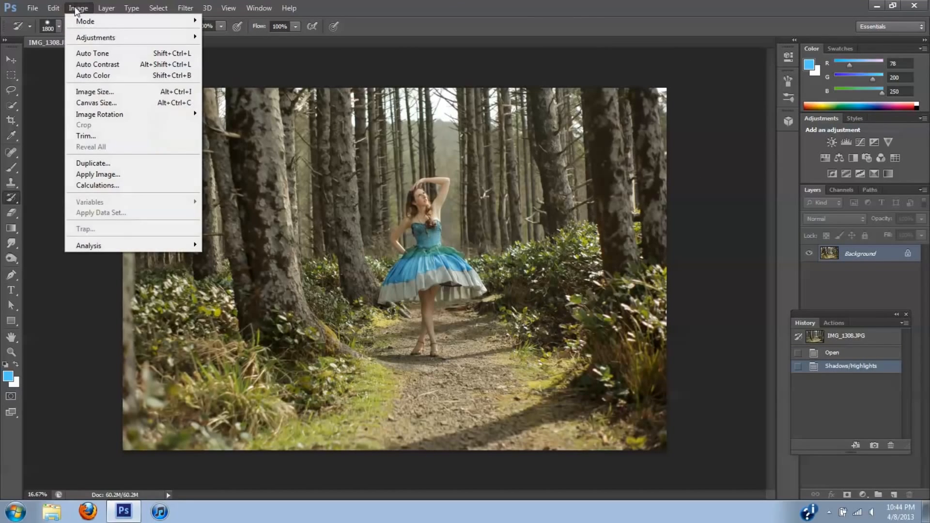
pyautogui.moveTo(83, 40)
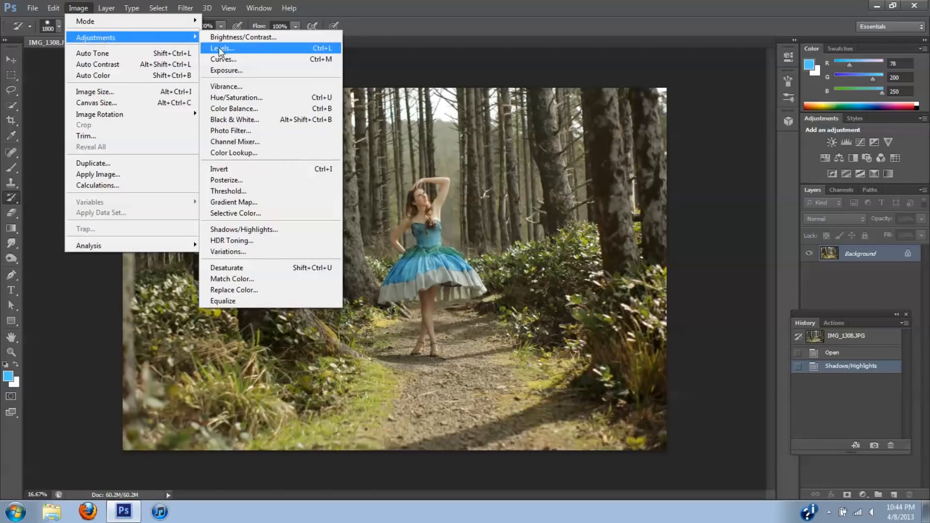
pyautogui.click(235, 98)
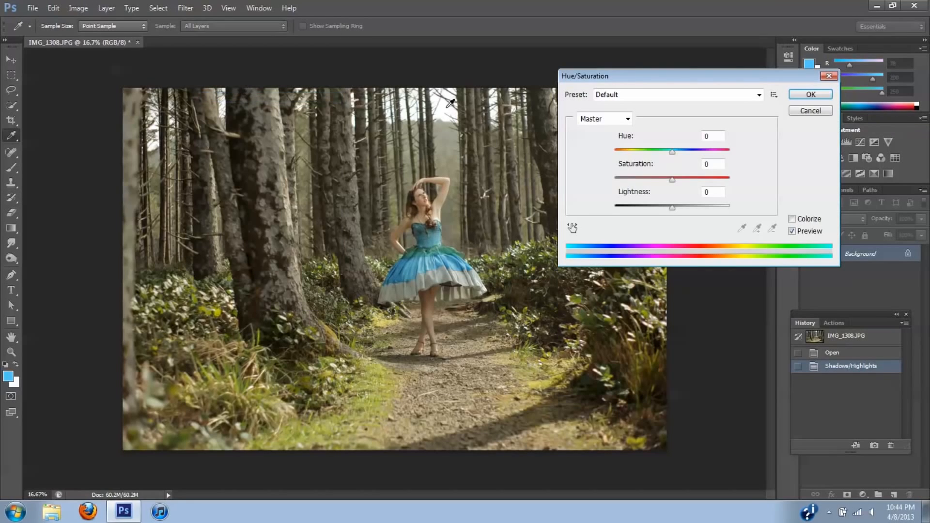
pyautogui.moveTo(639, 78); pyautogui.dragTo(708, 47)
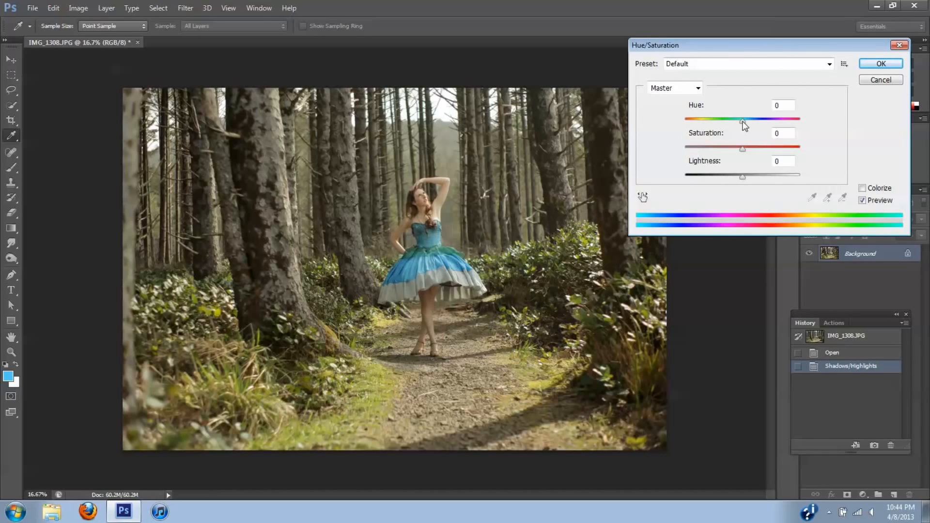
pyautogui.moveTo(742, 121); pyautogui.dragTo(711, 121)
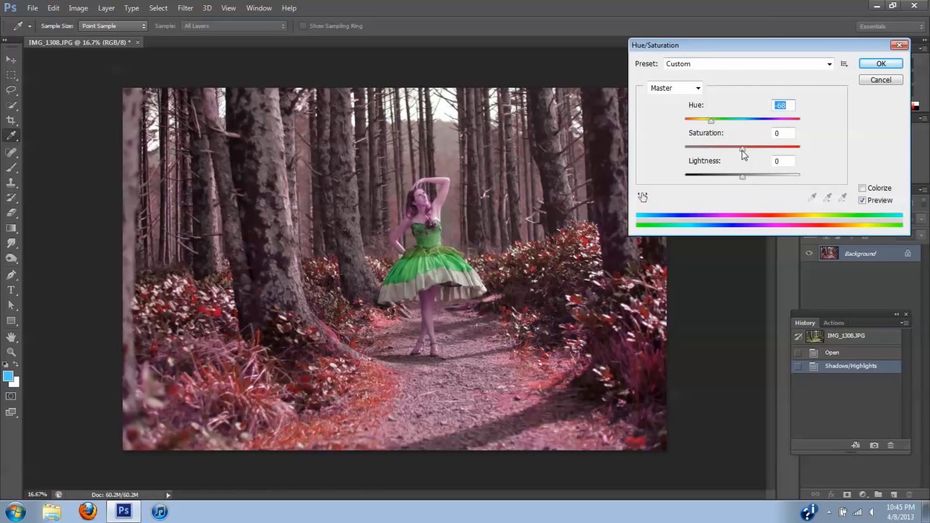
# Raise the master saturation slightly, compare the preview, and apply the Hue/Saturation adjustment.
pyautogui.moveTo(742, 151); pyautogui.dragTo(753, 150)
pyautogui.click(862, 201)
pyautogui.click(862, 201)
pyautogui.click(877, 64)
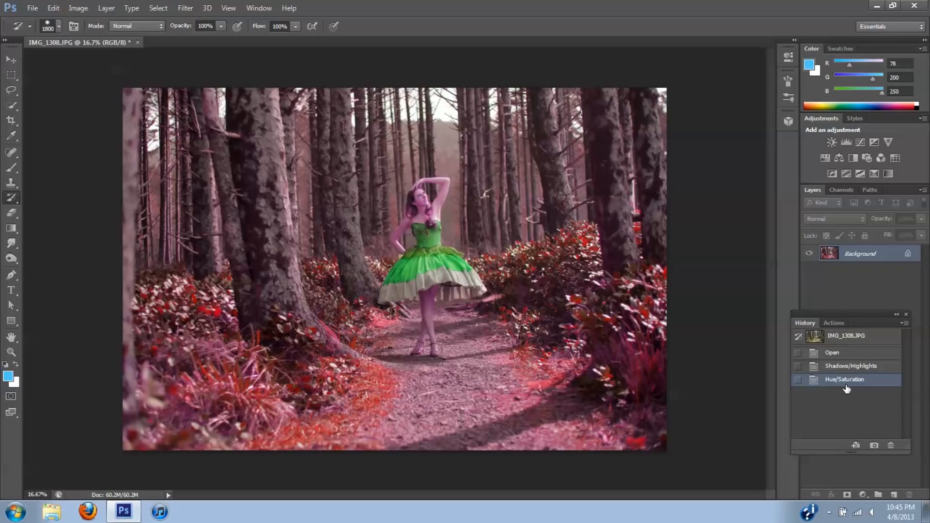
# Set the Shadows/Highlights state as the History Brush source and revert a test stroke at the photo's left edge.
pyautogui.click(799, 367)
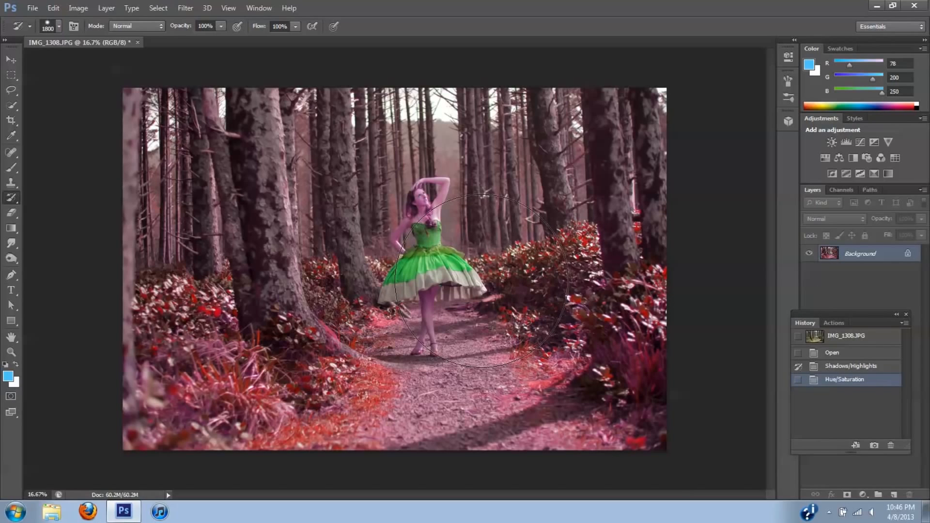
pyautogui.press('[')
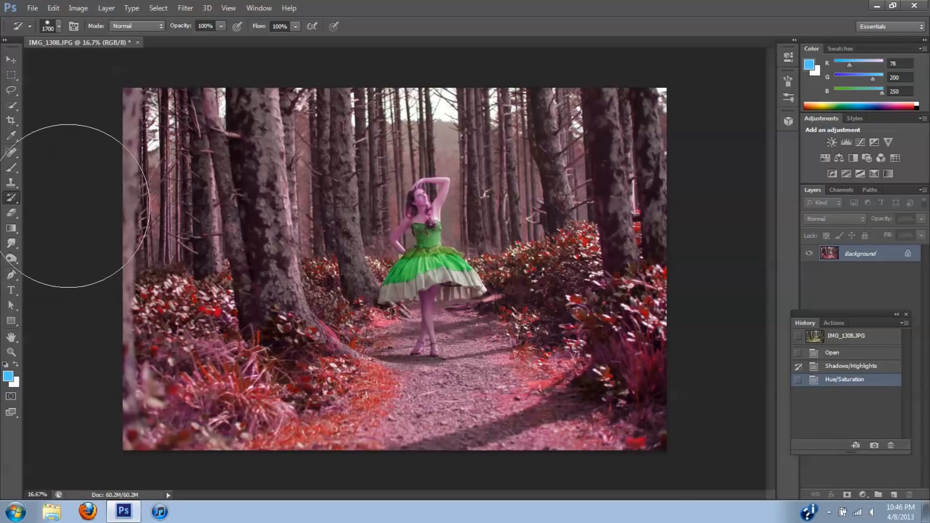
pyautogui.click(68, 206)
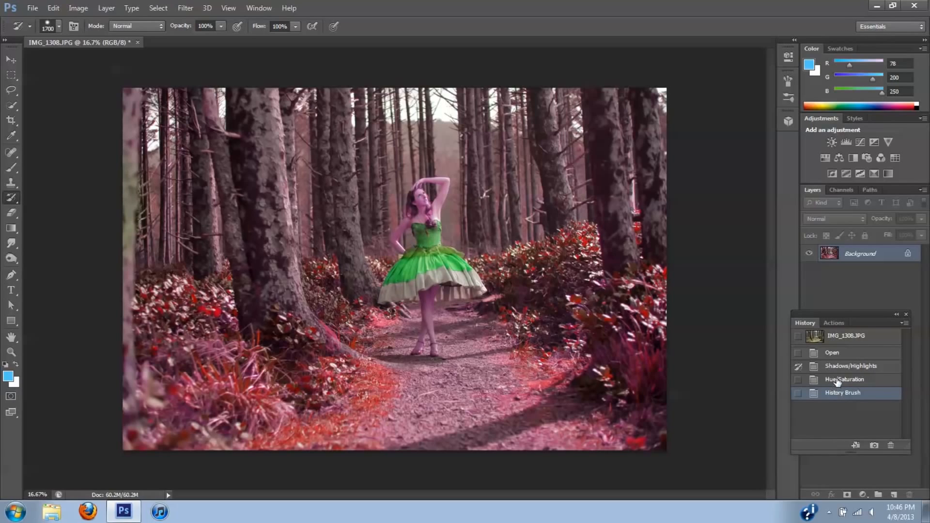
pyautogui.click(837, 380)
# Reduce the History Brush size to 175 px and lower its hardness slightly.
pyautogui.press('[')
pyautogui.press('[')
pyautogui.press('[')
pyautogui.press('[')
pyautogui.press('[')
pyautogui.press('[')
pyautogui.press('[')
pyautogui.press('[')
pyautogui.press('[')
pyautogui.press('[')
pyautogui.press('[')
pyautogui.press('[')
pyautogui.press('[')
pyautogui.press('[')
pyautogui.press('[')
pyautogui.press('[')
pyautogui.press('[')
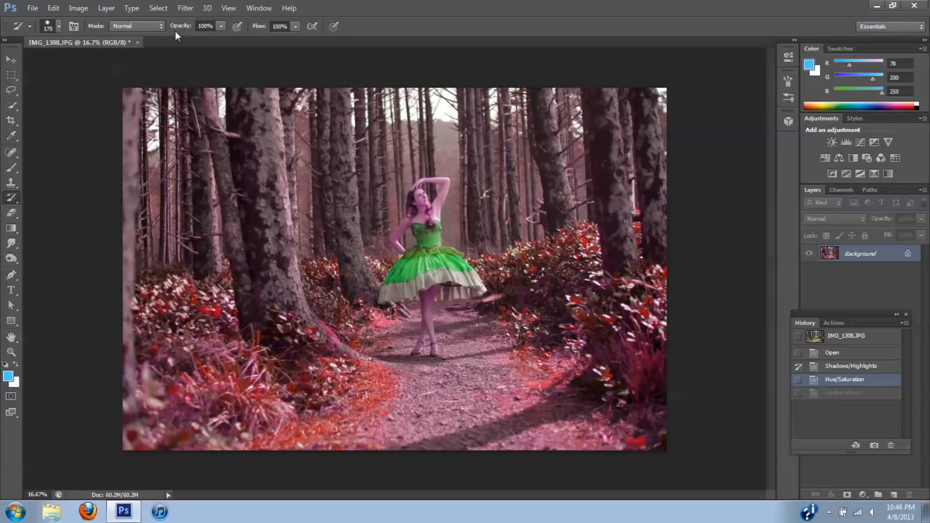
pyautogui.click(59, 27)
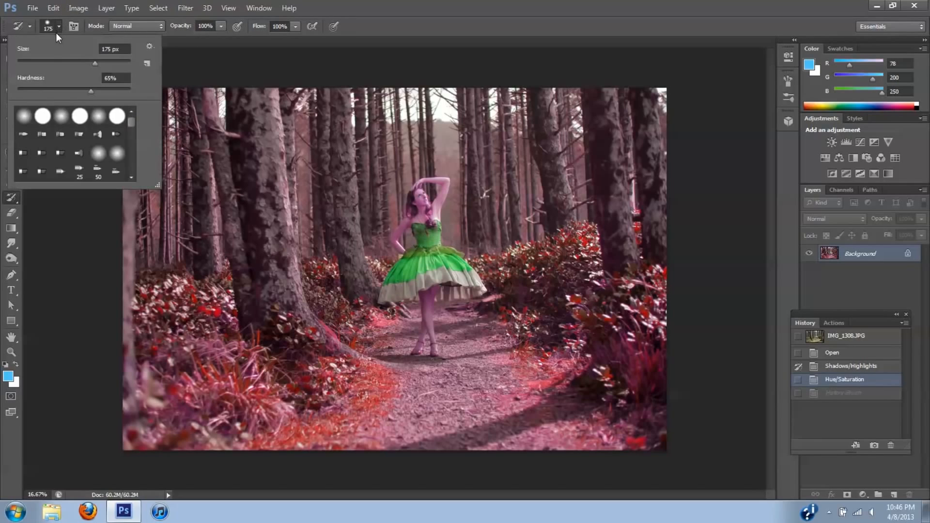
pyautogui.click(43, 118)
pyautogui.click(83, 89)
pyautogui.click(84, 88)
pyautogui.click(61, 251)
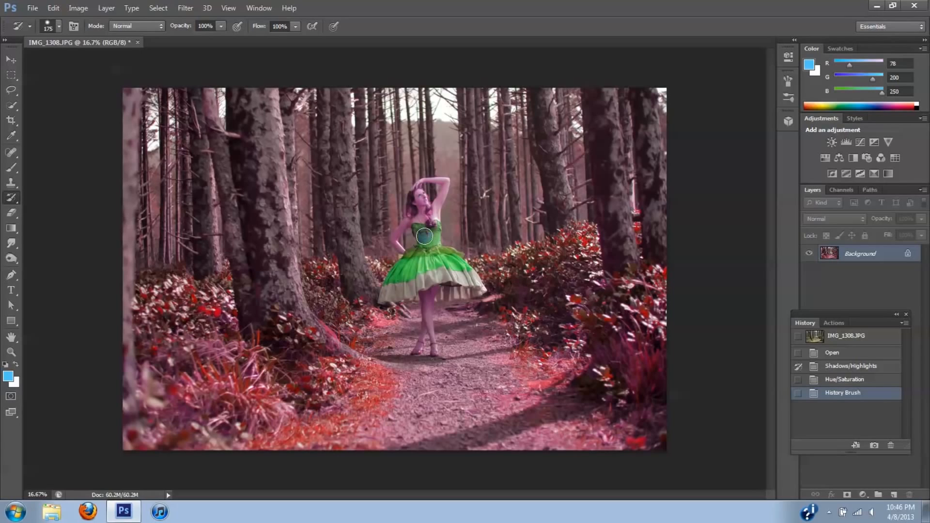
# Paint over the woman's dress, skin, hair and legs with the History Brush to restore their original colors.
pyautogui.moveTo(424, 236)
pyautogui.mouseDown()
pyautogui.moveTo(415, 218)
pyautogui.moveTo(423, 257)
pyautogui.moveTo(428, 225)
pyautogui.moveTo(436, 255)
pyautogui.moveTo(434, 219)
pyautogui.moveTo(439, 266)
pyautogui.moveTo(449, 272)
pyautogui.moveTo(444, 252)
pyautogui.moveTo(462, 265)
pyautogui.moveTo(456, 253)
pyautogui.moveTo(435, 250)
pyautogui.moveTo(454, 258)
pyautogui.moveTo(480, 294)
pyautogui.moveTo(463, 271)
pyautogui.moveTo(482, 275)
pyautogui.moveTo(479, 291)
pyautogui.moveTo(438, 297)
pyautogui.moveTo(466, 289)
pyautogui.moveTo(440, 279)
pyautogui.moveTo(431, 288)
pyautogui.moveTo(452, 286)
pyautogui.moveTo(452, 275)
pyautogui.moveTo(439, 286)
pyautogui.moveTo(439, 265)
pyautogui.moveTo(429, 289)
pyautogui.moveTo(446, 267)
pyautogui.moveTo(449, 277)
pyautogui.moveTo(432, 270)
pyautogui.moveTo(413, 286)
pyautogui.moveTo(417, 251)
pyautogui.moveTo(403, 259)
pyautogui.moveTo(384, 302)
pyautogui.moveTo(389, 284)
pyautogui.moveTo(413, 296)
pyautogui.moveTo(439, 290)
pyautogui.moveTo(403, 286)
pyautogui.moveTo(409, 266)
pyautogui.moveTo(405, 290)
pyautogui.moveTo(426, 285)
pyautogui.moveTo(427, 315)
pyautogui.moveTo(436, 293)
pyautogui.moveTo(426, 316)
pyautogui.moveTo(435, 350)
pyautogui.moveTo(428, 322)
pyautogui.moveTo(416, 351)
pyautogui.moveTo(426, 317)
pyautogui.moveTo(421, 228)
pyautogui.moveTo(411, 220)
pyautogui.moveTo(398, 234)
pyautogui.moveTo(407, 252)
pyautogui.moveTo(400, 239)
pyautogui.moveTo(416, 194)
pyautogui.moveTo(447, 185)
pyautogui.moveTo(434, 222)
pyautogui.moveTo(421, 201)
pyautogui.moveTo(428, 226)
pyautogui.moveTo(418, 190)
pyautogui.moveTo(442, 182)
pyautogui.moveTo(432, 252)
pyautogui.mouseUp()
pyautogui.moveTo(461, 288)
pyautogui.mouseDown()
pyautogui.moveTo(438, 291)
pyautogui.moveTo(461, 323)
pyautogui.mouseUp()
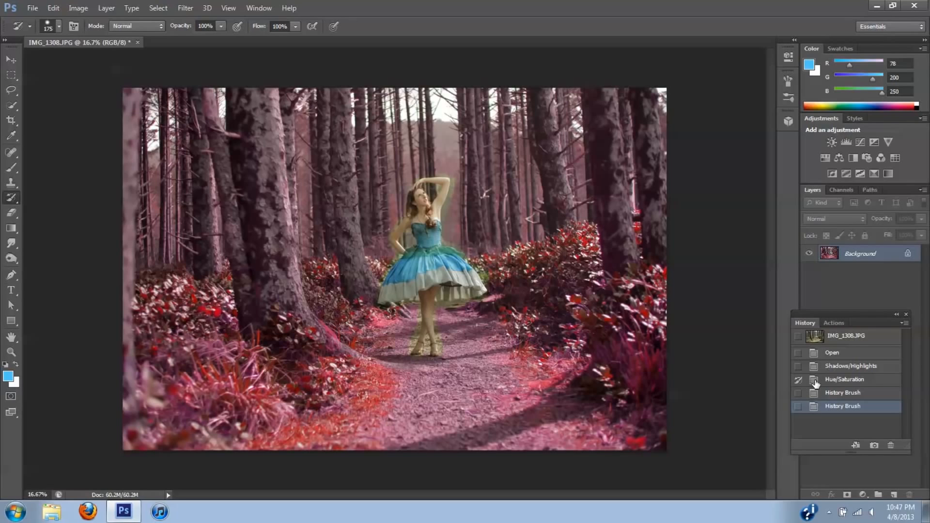
# Repaint the Hue/Saturation colors over the foliage beside the skirt's left side with a 45 px History Brush.
pyautogui.hotkey('ctrl', '1')
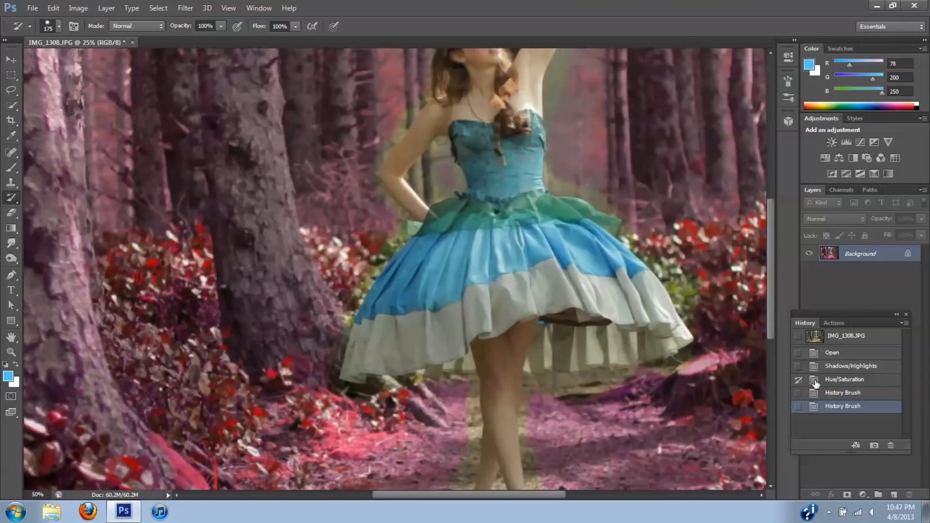
pyautogui.hotkey('ctrl', '+')
pyautogui.hotkey('ctrl', '+')
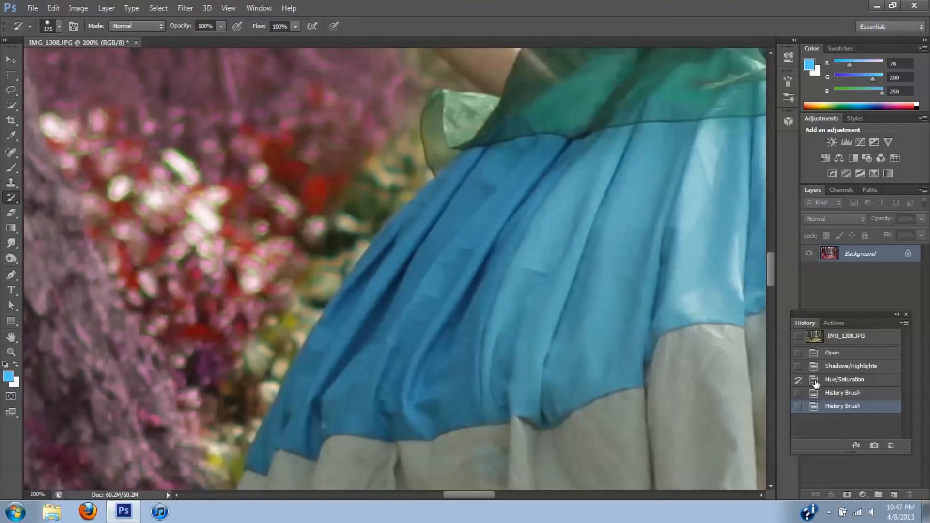
pyautogui.hotkey('ctrl', '-')
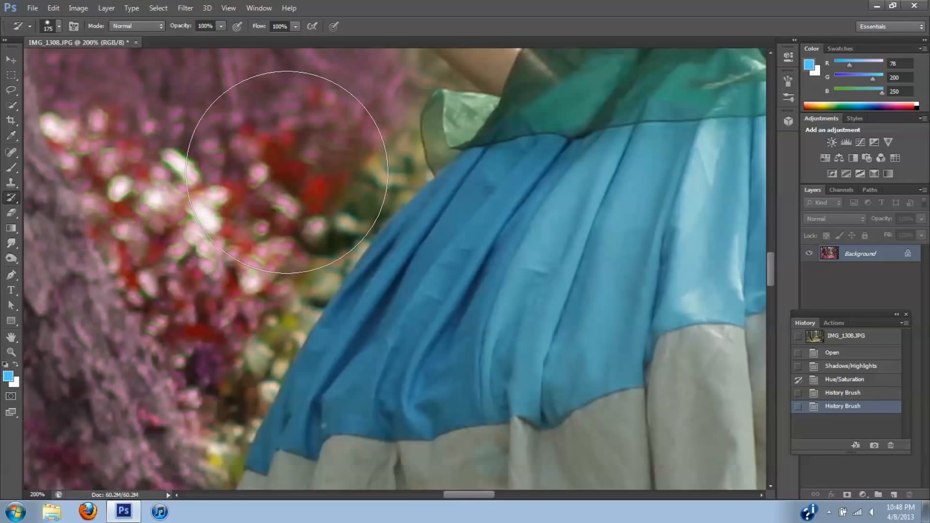
pyautogui.press('[')
pyautogui.press('[')
pyautogui.press('[')
pyautogui.press('[')
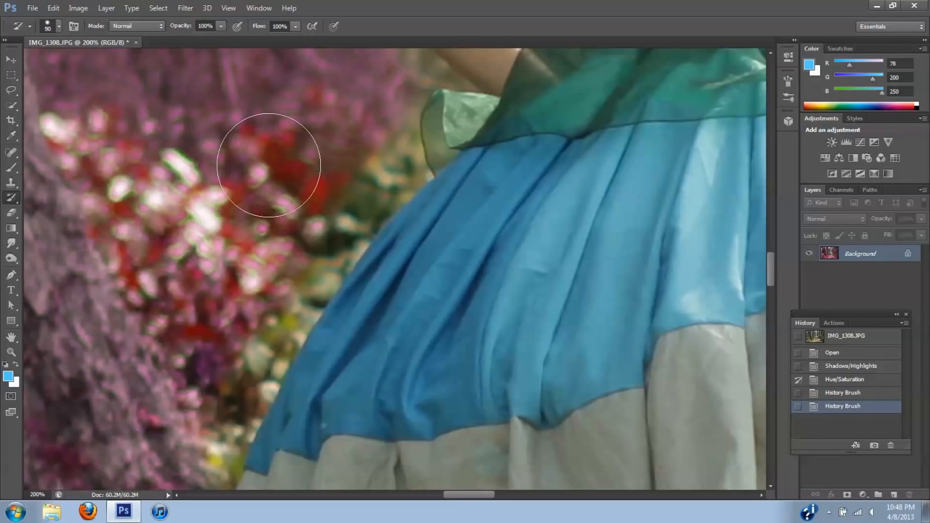
pyautogui.press('[')
pyautogui.press('[')
pyautogui.press('[')
pyautogui.press('[')
pyautogui.press('[')
pyautogui.press('[')
pyautogui.press('[')
pyautogui.press(']')
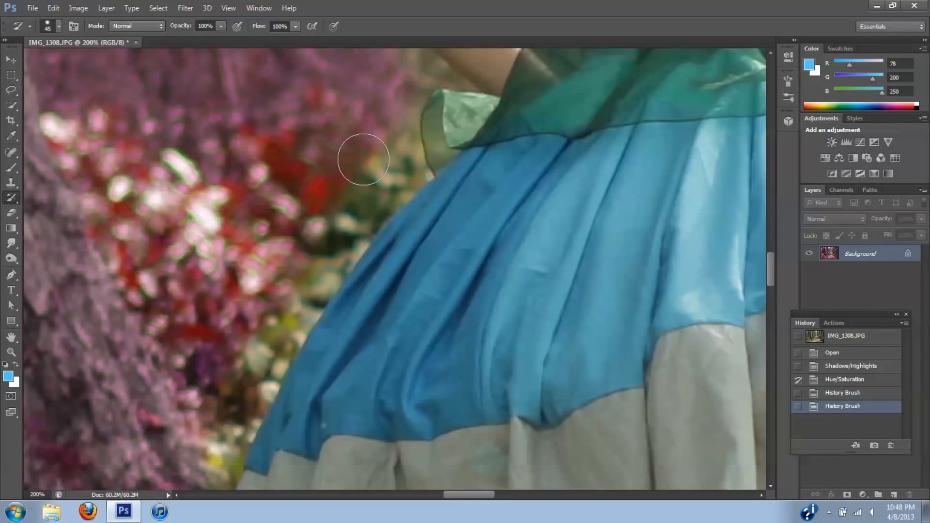
pyautogui.moveTo(361, 163)
pyautogui.mouseDown()
pyautogui.moveTo(305, 224)
pyautogui.moveTo(305, 248)
pyautogui.moveTo(386, 166)
pyautogui.moveTo(301, 249)
pyautogui.moveTo(241, 339)
pyautogui.moveTo(311, 194)
pyautogui.moveTo(239, 336)
pyautogui.moveTo(395, 167)
pyautogui.moveTo(393, 109)
pyautogui.moveTo(386, 123)
pyautogui.moveTo(394, 152)
pyautogui.moveTo(399, 91)
pyautogui.moveTo(315, 266)
pyautogui.moveTo(276, 323)
pyautogui.moveTo(353, 214)
pyautogui.moveTo(328, 246)
pyautogui.moveTo(341, 237)
pyautogui.moveTo(347, 216)
pyautogui.moveTo(257, 357)
pyautogui.moveTo(368, 173)
pyautogui.mouseUp()
# Clean up the background tight against the skirt's upper left edge with a 10 px History Brush.
pyautogui.press('[')
pyautogui.press('[')
pyautogui.press('[')
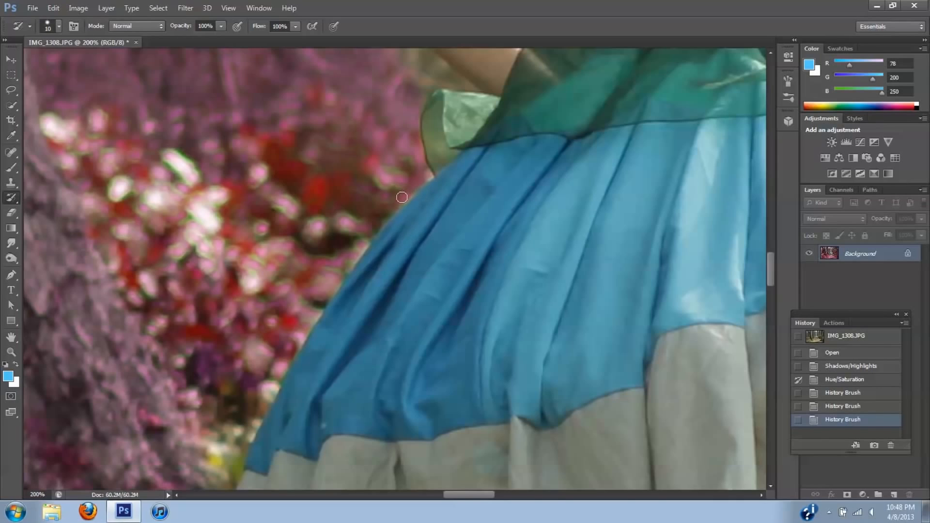
pyautogui.moveTo(427, 174); pyautogui.dragTo(412, 191)
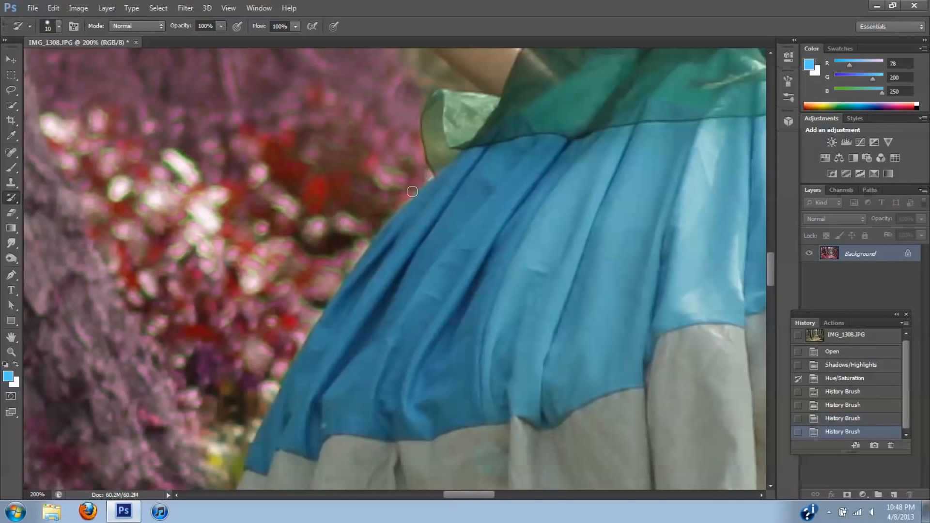
# Repaint the shifted background color beside the green ruffle and the lower forearm with a 30 px History Brush.
pyautogui.moveTo(771, 274); pyautogui.dragTo(769, 262)
pyautogui.press(']')
pyautogui.press(']')
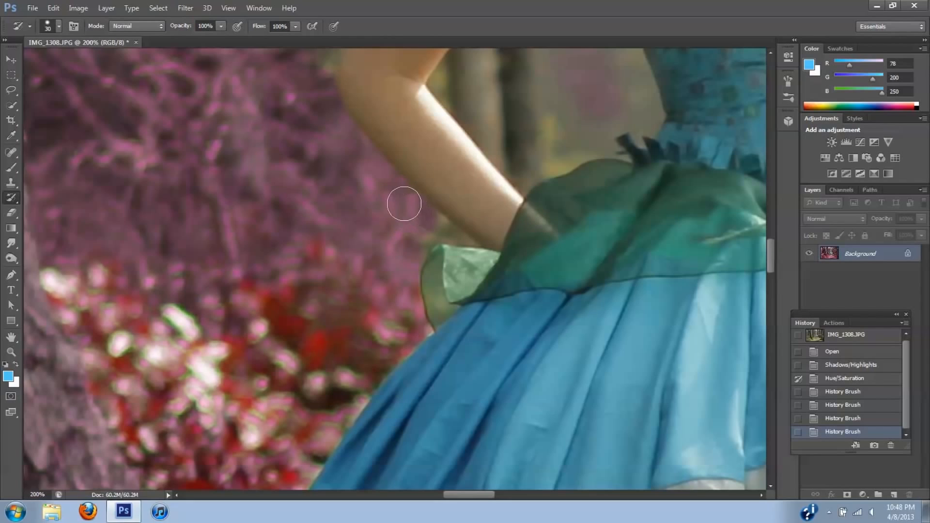
pyautogui.moveTo(399, 272); pyautogui.dragTo(420, 230)
# Try repainting the gap between the forearm and the green ruffle with a 10 px History Brush, and undo the stroke.
pyautogui.press('[')
pyautogui.press('[')
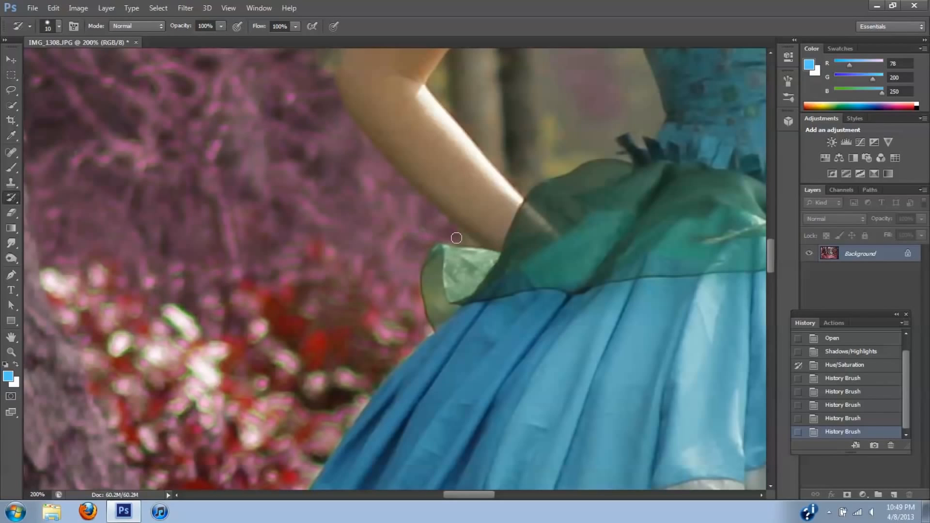
pyautogui.moveTo(447, 224); pyautogui.dragTo(485, 267)
pyautogui.click(829, 420)
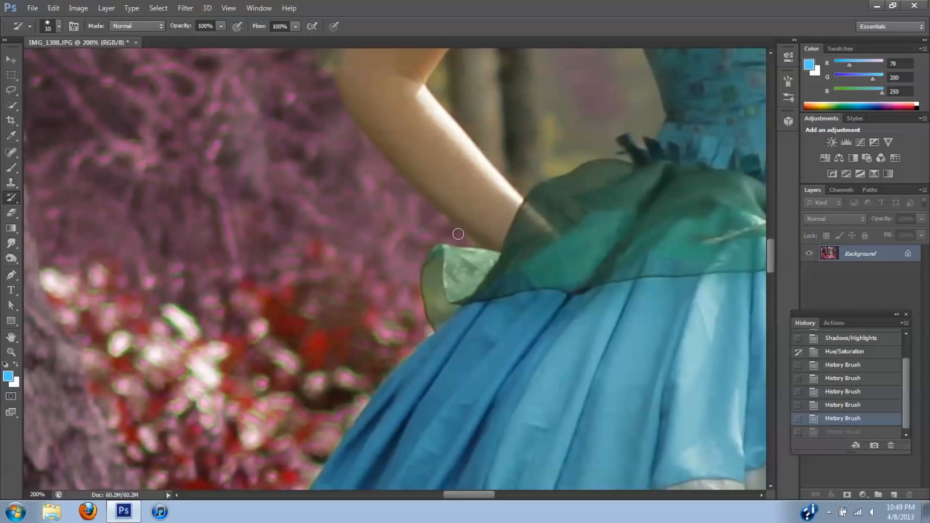
# Restore the undone stroke between the forearm and the green ruffle, and finish repainting the background in that gap with a small History Brush.
pyautogui.click(840, 430)
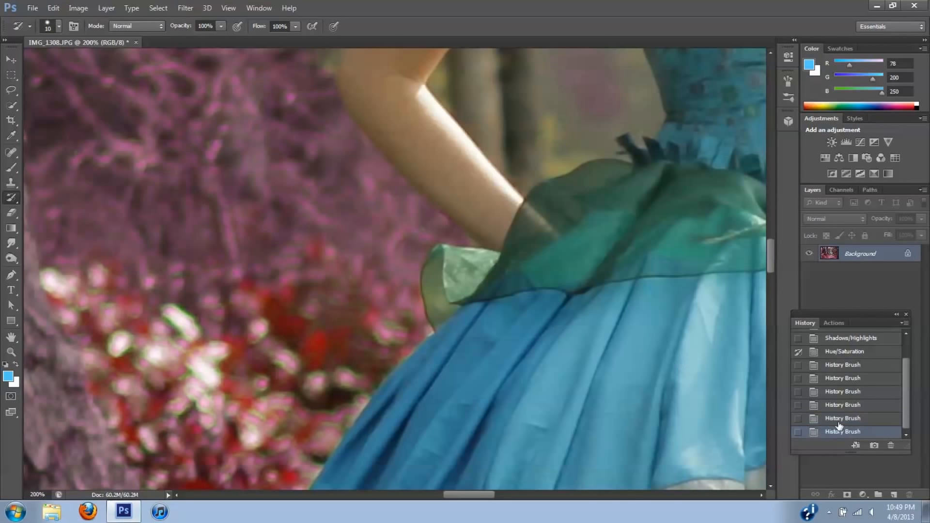
pyautogui.click(843, 417)
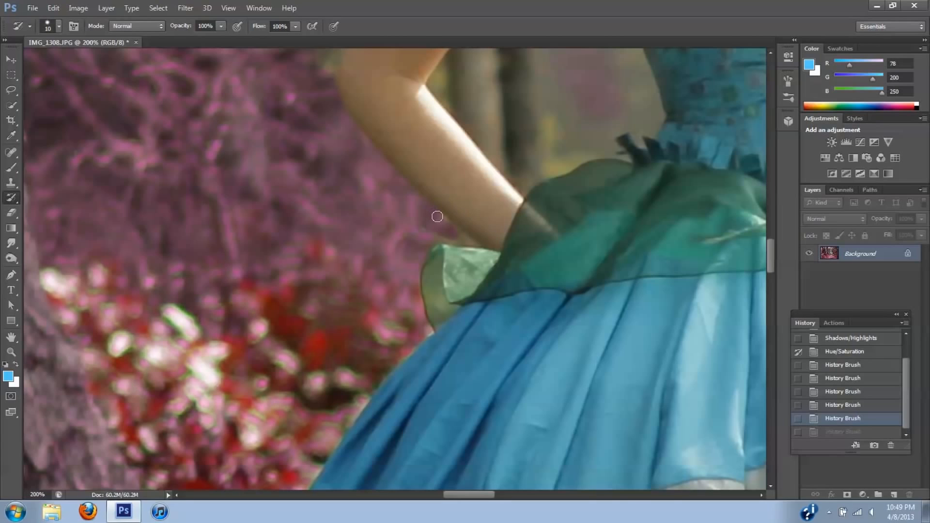
pyautogui.hotkey('ctrl', 'z')
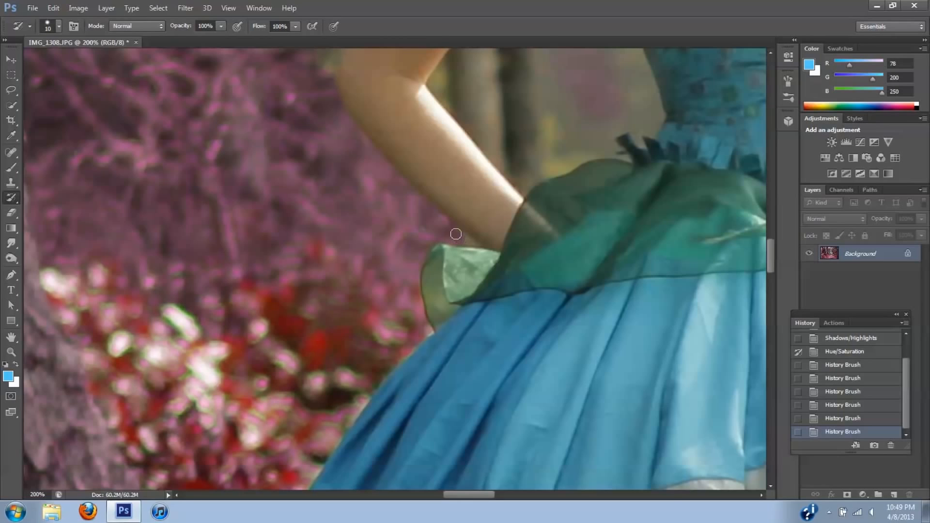
pyautogui.moveTo(462, 236); pyautogui.dragTo(489, 271)
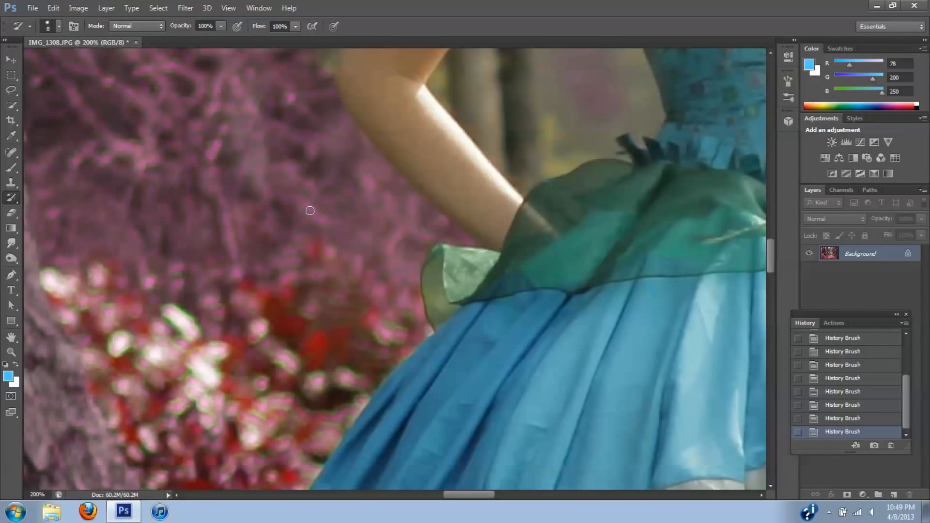
# Repaint the recolored foliage beside the blue skirt's lower left edge with a 45 px History Brush.
pyautogui.moveTo(770, 253); pyautogui.dragTo(767, 275)
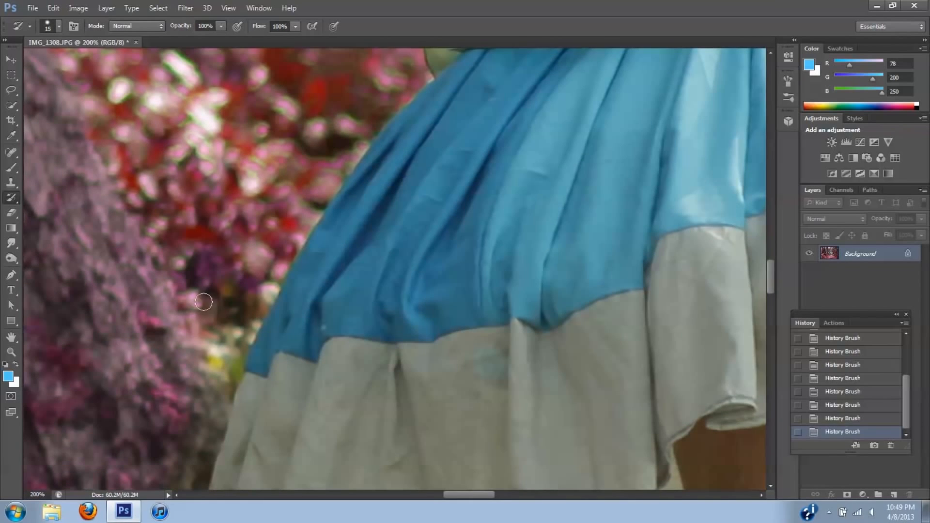
pyautogui.press(']')
pyautogui.press(']')
pyautogui.press(']')
pyautogui.press(']')
pyautogui.moveTo(232, 258)
pyautogui.mouseDown()
pyautogui.moveTo(169, 405)
pyautogui.moveTo(173, 314)
pyautogui.moveTo(195, 239)
pyautogui.moveTo(172, 395)
pyautogui.moveTo(317, 177)
pyautogui.moveTo(206, 376)
pyautogui.mouseUp()
# Repaint the background beside the white skirt panel and beneath its left hem with a 45 px History Brush.
pyautogui.moveTo(770, 281); pyautogui.dragTo(770, 297)
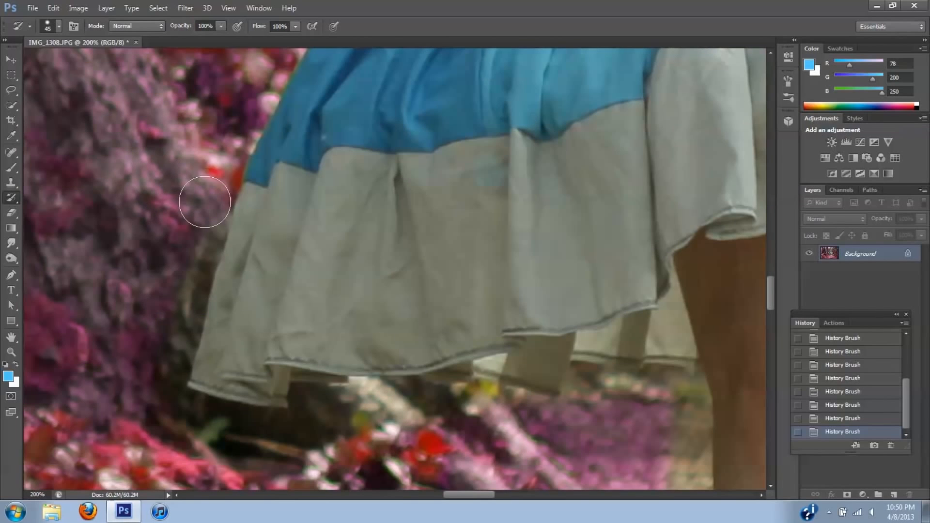
pyautogui.moveTo(206, 202)
pyautogui.mouseDown()
pyautogui.moveTo(169, 350)
pyautogui.moveTo(212, 195)
pyautogui.moveTo(159, 338)
pyautogui.moveTo(159, 435)
pyautogui.moveTo(164, 413)
pyautogui.moveTo(332, 431)
pyautogui.moveTo(264, 468)
pyautogui.moveTo(384, 418)
pyautogui.moveTo(317, 411)
pyautogui.moveTo(480, 406)
pyautogui.moveTo(543, 421)
pyautogui.moveTo(601, 410)
pyautogui.moveTo(378, 421)
pyautogui.moveTo(387, 403)
pyautogui.moveTo(323, 410)
pyautogui.moveTo(322, 448)
pyautogui.mouseUp()
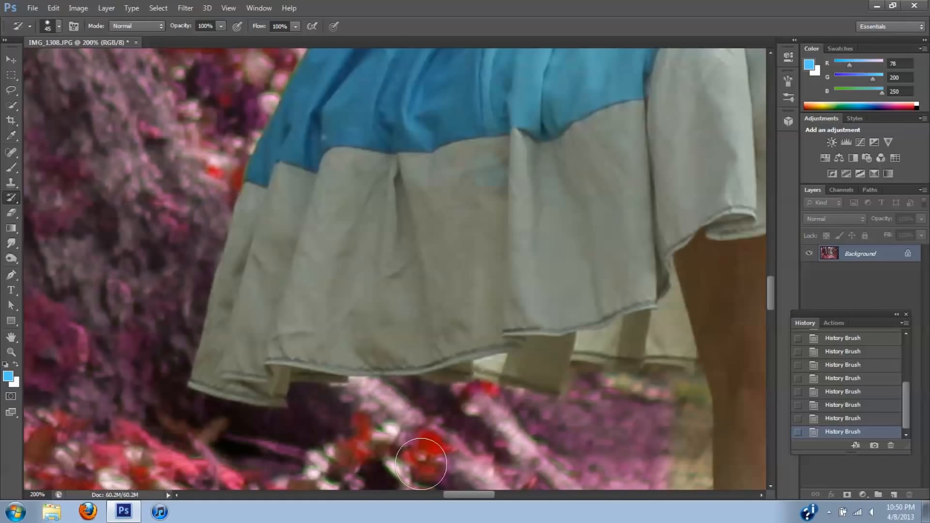
pyautogui.press('p')
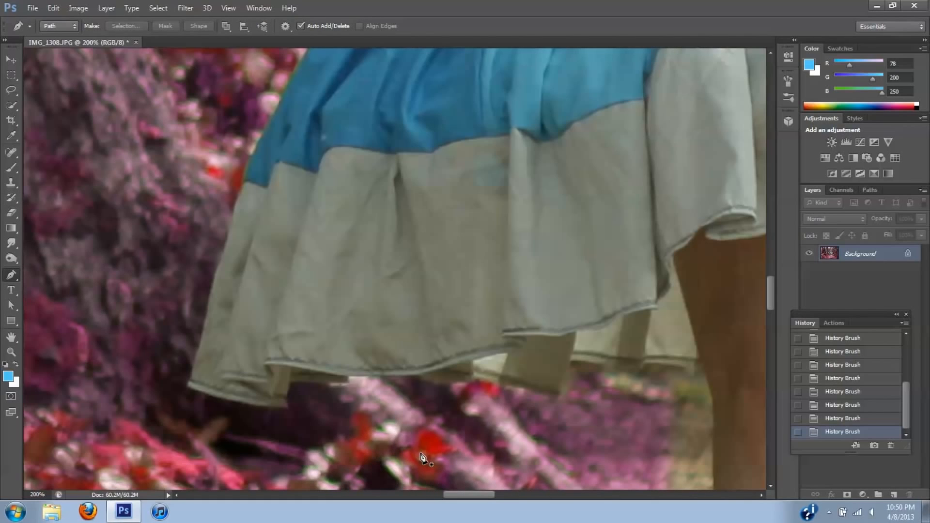
pyautogui.click(10, 198)
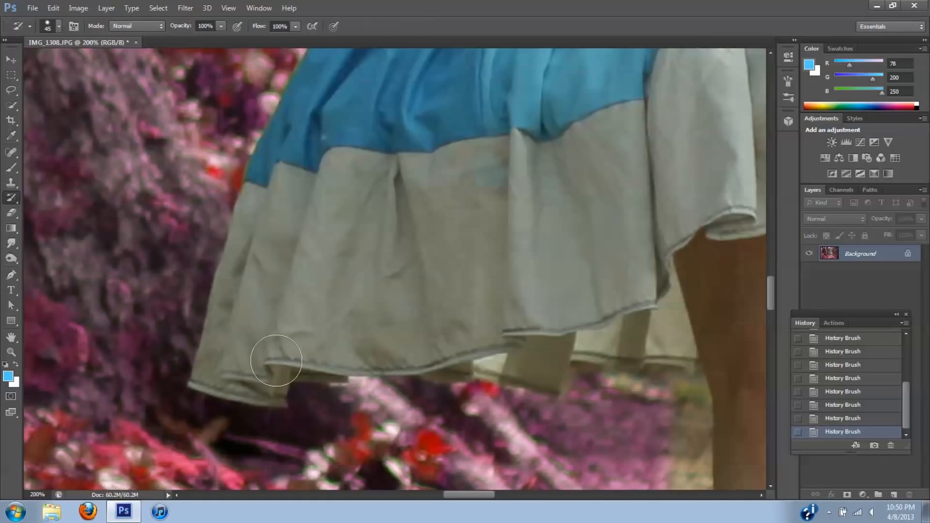
# Repaint the ground just under the hem toward the leg with a 20 px History Brush.
pyautogui.press('[')
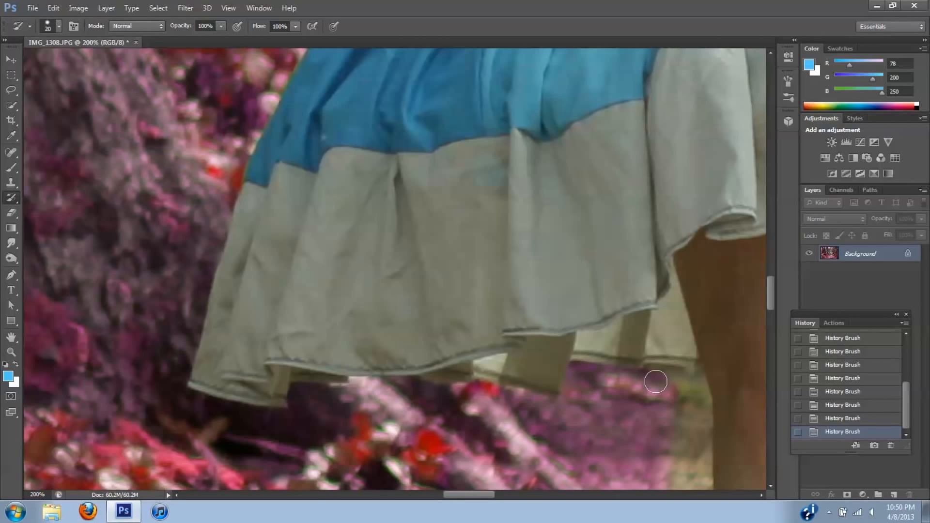
pyautogui.hotkey('ctrl', 'z')
pyautogui.moveTo(579, 371)
pyautogui.mouseDown()
pyautogui.moveTo(629, 380)
pyautogui.moveTo(652, 373)
pyautogui.moveTo(679, 429)
pyautogui.moveTo(669, 472)
pyautogui.mouseUp()
# Undo the stroke at the corner of hem and leg, and repaint the ground along the leg's left edge with a 25 px History Brush.
pyautogui.moveTo(773, 286); pyautogui.dragTo(772, 304)
pyautogui.press(']')
pyautogui.press(']')
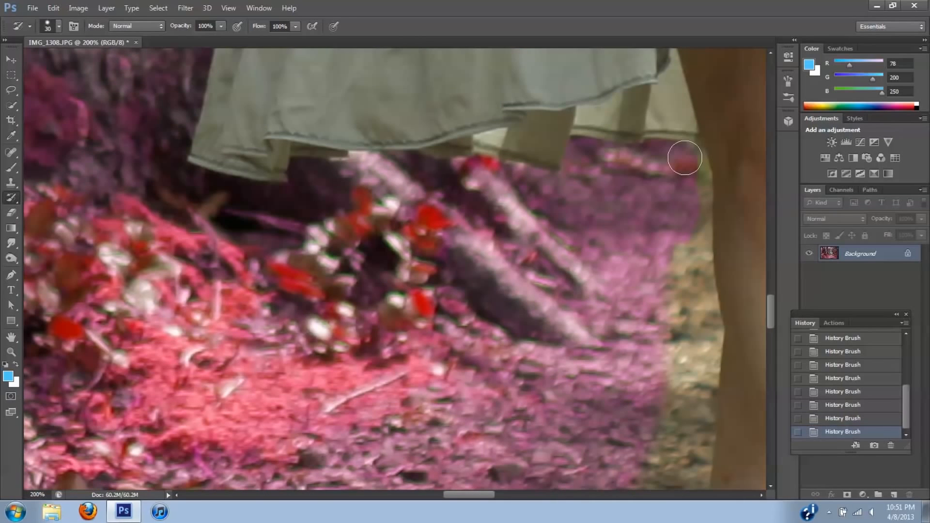
pyautogui.hotkey('ctrl', 'z')
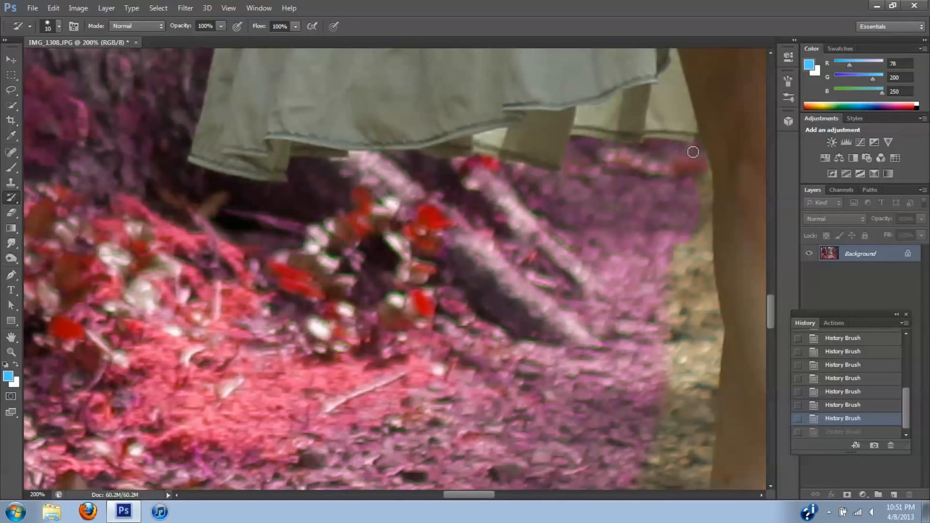
pyautogui.press(']')
pyautogui.press(']')
pyautogui.press(']')
pyautogui.moveTo(697, 184)
pyautogui.mouseDown()
pyautogui.moveTo(678, 273)
pyautogui.moveTo(697, 185)
pyautogui.moveTo(697, 255)
pyautogui.moveTo(670, 336)
pyautogui.mouseUp()
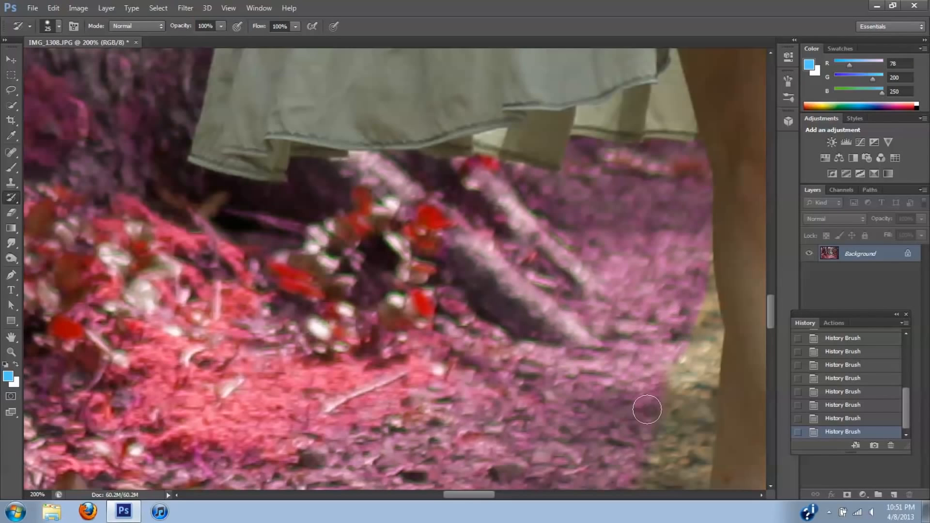
pyautogui.moveTo(647, 410)
pyautogui.mouseDown()
pyautogui.moveTo(683, 339)
pyautogui.moveTo(648, 420)
pyautogui.mouseUp()
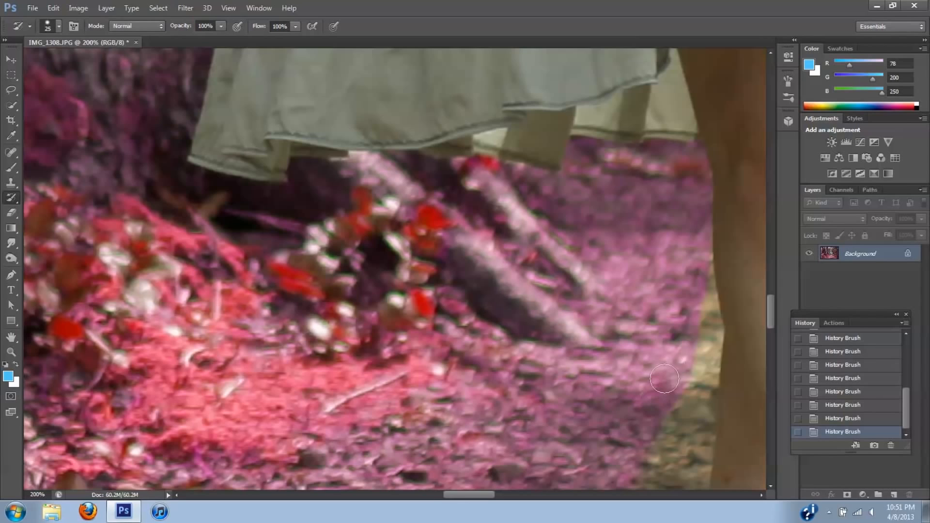
pyautogui.moveTo(664, 379)
pyautogui.mouseDown()
pyautogui.moveTo(697, 315)
pyautogui.moveTo(699, 281)
pyautogui.mouseUp()
# Repaint the ground left of the calf and down toward the ankle with a 60 px History Brush.
pyautogui.moveTo(472, 495); pyautogui.dragTo(491, 495)
pyautogui.moveTo(375, 383)
pyautogui.mouseDown()
pyautogui.moveTo(370, 426)
pyautogui.moveTo(385, 375)
pyautogui.moveTo(395, 401)
pyautogui.moveTo(390, 422)
pyautogui.moveTo(402, 395)
pyautogui.moveTo(399, 283)
pyautogui.moveTo(409, 323)
pyautogui.moveTo(403, 397)
pyautogui.mouseUp()
pyautogui.moveTo(770, 311); pyautogui.dragTo(771, 334)
pyautogui.press(']')
pyautogui.press(']')
pyautogui.press(']')
pyautogui.press(']')
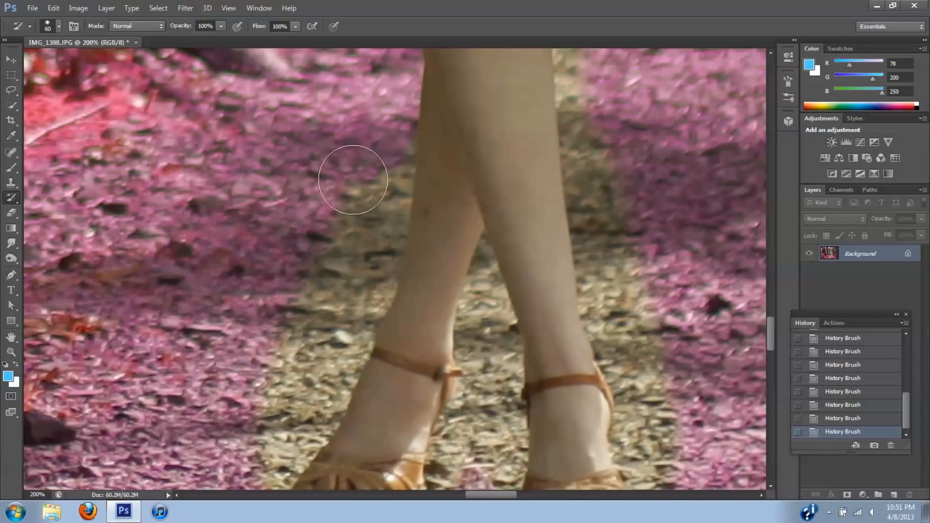
pyautogui.moveTo(353, 183)
pyautogui.mouseDown()
pyautogui.moveTo(320, 301)
pyautogui.moveTo(364, 256)
pyautogui.moveTo(380, 162)
pyautogui.mouseUp()
pyautogui.moveTo(374, 194)
pyautogui.mouseDown()
pyautogui.moveTo(359, 284)
pyautogui.moveTo(332, 333)
pyautogui.moveTo(348, 280)
pyautogui.mouseUp()
# Repaint the ground around the left sandal and between the two sandals, reducing the History Brush to 25 px.
pyautogui.moveTo(771, 342); pyautogui.dragTo(771, 356)
pyautogui.moveTo(339, 204)
pyautogui.mouseDown()
pyautogui.moveTo(276, 306)
pyautogui.moveTo(271, 325)
pyautogui.moveTo(305, 250)
pyautogui.moveTo(280, 369)
pyautogui.moveTo(349, 380)
pyautogui.moveTo(450, 324)
pyautogui.moveTo(467, 269)
pyautogui.moveTo(489, 242)
pyautogui.moveTo(482, 353)
pyautogui.moveTo(499, 242)
pyautogui.moveTo(484, 276)
pyautogui.moveTo(509, 238)
pyautogui.moveTo(480, 265)
pyautogui.mouseUp()
pyautogui.press('[')
pyautogui.press('[')
pyautogui.press('[')
pyautogui.press('[')
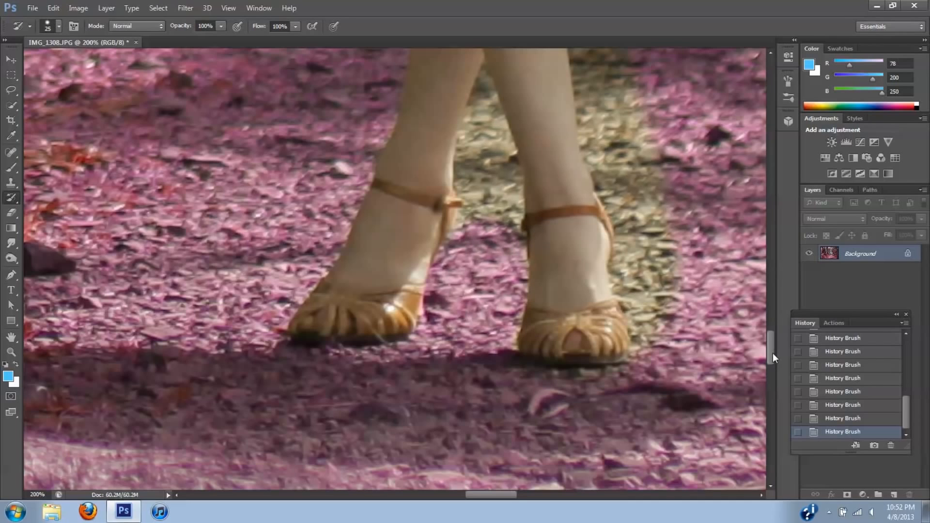
# Repaint the gap between the lower legs with a 25 px History Brush, reducing it to 4 px for the narrow top.
pyautogui.moveTo(772, 353); pyautogui.dragTo(772, 343)
pyautogui.moveTo(487, 256)
pyautogui.mouseDown()
pyautogui.moveTo(484, 330)
pyautogui.moveTo(480, 318)
pyautogui.mouseUp()
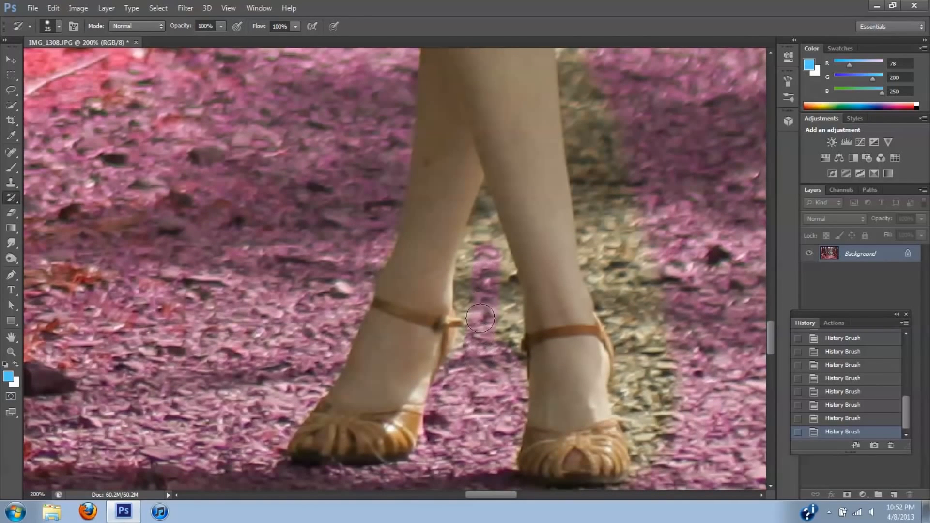
pyautogui.moveTo(476, 271); pyautogui.dragTo(477, 247)
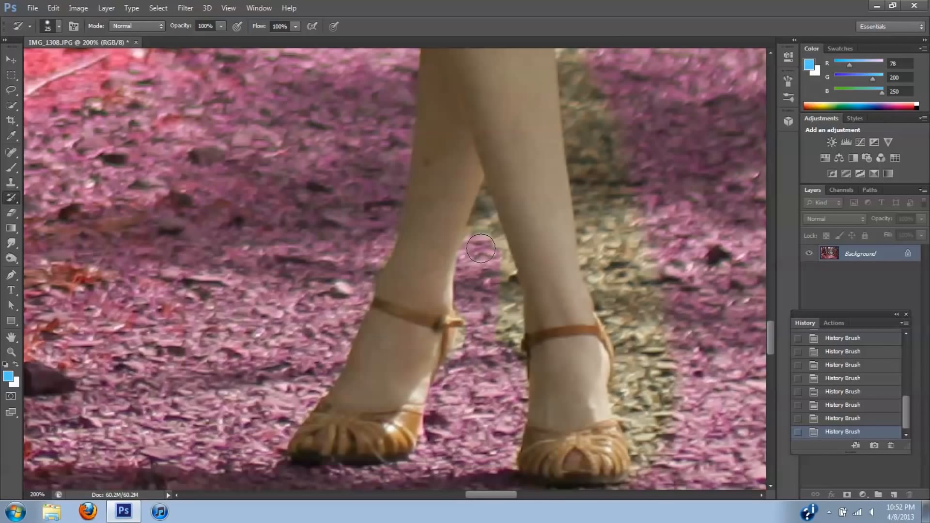
pyautogui.moveTo(492, 250)
pyautogui.mouseDown()
pyautogui.moveTo(507, 306)
pyautogui.moveTo(499, 332)
pyautogui.mouseUp()
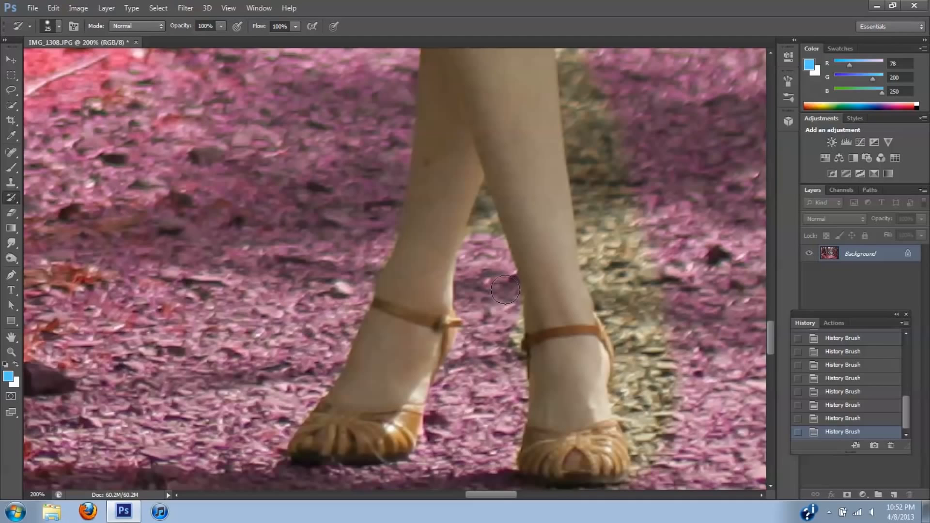
pyautogui.press('[')
pyautogui.press('[')
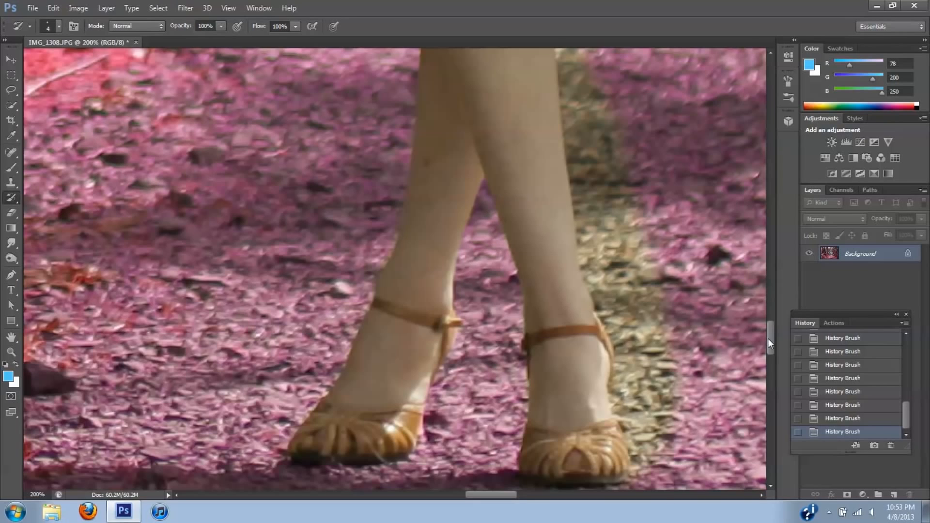
# Repaint the ground beside the right sandal and ankle with a 35 px History Brush.
pyautogui.moveTo(768, 338); pyautogui.dragTo(765, 352)
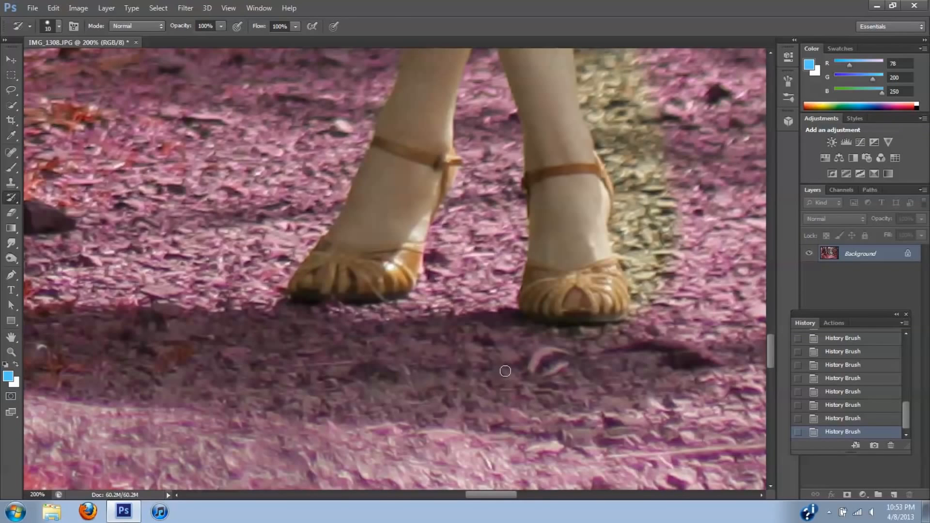
pyautogui.press(']')
pyautogui.moveTo(651, 330); pyautogui.dragTo(652, 176)
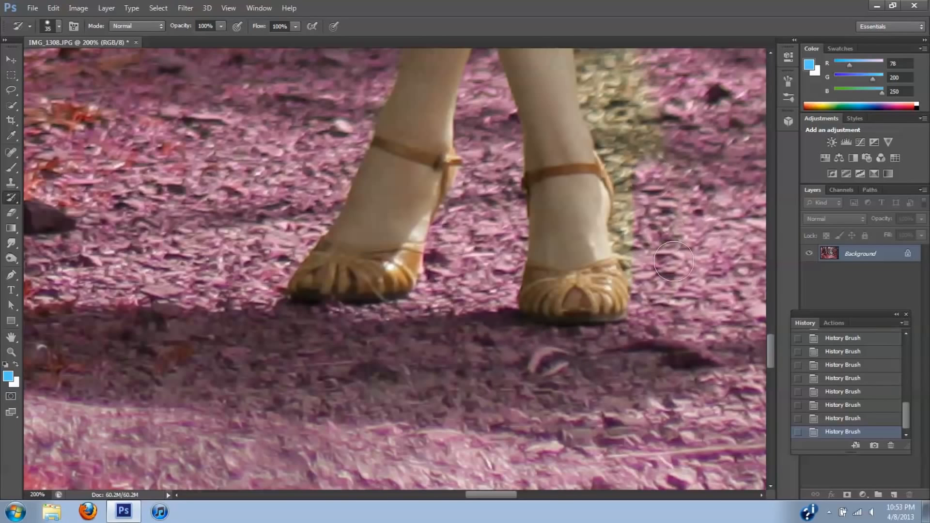
pyautogui.moveTo(771, 362)
pyautogui.mouseDown()
pyautogui.moveTo(769, 331)
pyautogui.moveTo(769, 339)
pyautogui.mouseUp()
pyautogui.moveTo(635, 314)
pyautogui.mouseDown()
pyautogui.moveTo(614, 271)
pyautogui.moveTo(644, 273)
pyautogui.mouseUp()
# Repaint the ground along the right side of the calf with a 35 px History Brush.
pyautogui.moveTo(508, 495); pyautogui.dragTo(523, 494)
pyautogui.moveTo(770, 344); pyautogui.dragTo(770, 334)
pyautogui.moveTo(385, 174)
pyautogui.mouseDown()
pyautogui.moveTo(382, 271)
pyautogui.moveTo(416, 439)
pyautogui.mouseUp()
# Repaint the ground right of the knee with a 35 px History Brush and tight under the hem with a 9 px one.
pyautogui.moveTo(770, 334); pyautogui.dragTo(770, 321)
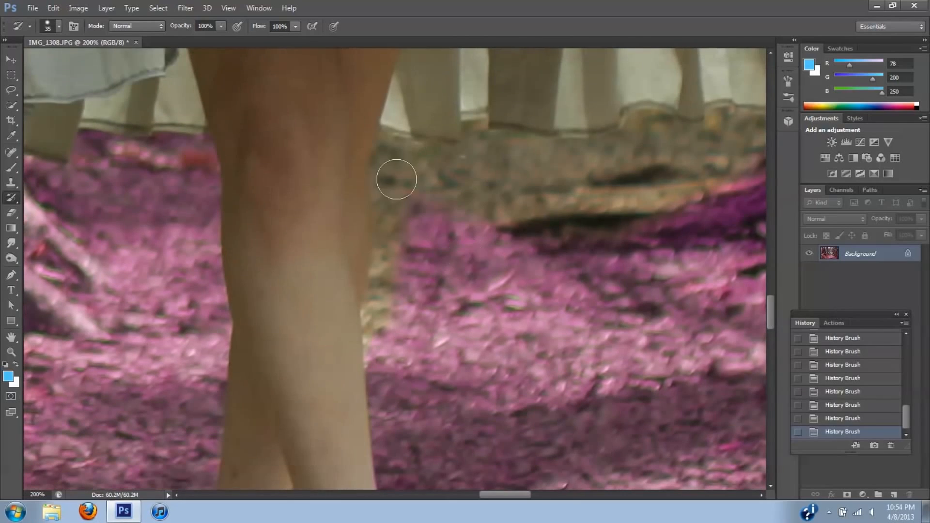
pyautogui.moveTo(394, 181)
pyautogui.mouseDown()
pyautogui.moveTo(402, 250)
pyautogui.moveTo(396, 223)
pyautogui.moveTo(383, 349)
pyautogui.moveTo(381, 319)
pyautogui.moveTo(415, 166)
pyautogui.moveTo(459, 171)
pyautogui.moveTo(409, 191)
pyautogui.moveTo(389, 160)
pyautogui.moveTo(396, 212)
pyautogui.mouseUp()
pyautogui.press('[')
pyautogui.press('[')
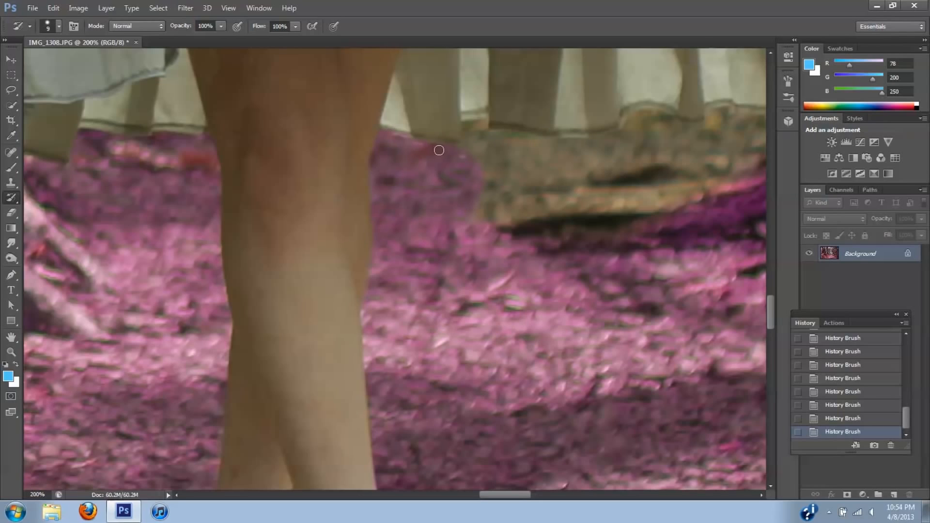
# Extend the repainted ground rightward beneath the pleated hem with a 25 px History Brush.
pyautogui.press(']')
pyautogui.press(']')
pyautogui.moveTo(482, 124)
pyautogui.mouseDown()
pyautogui.moveTo(475, 165)
pyautogui.moveTo(623, 187)
pyautogui.mouseUp()
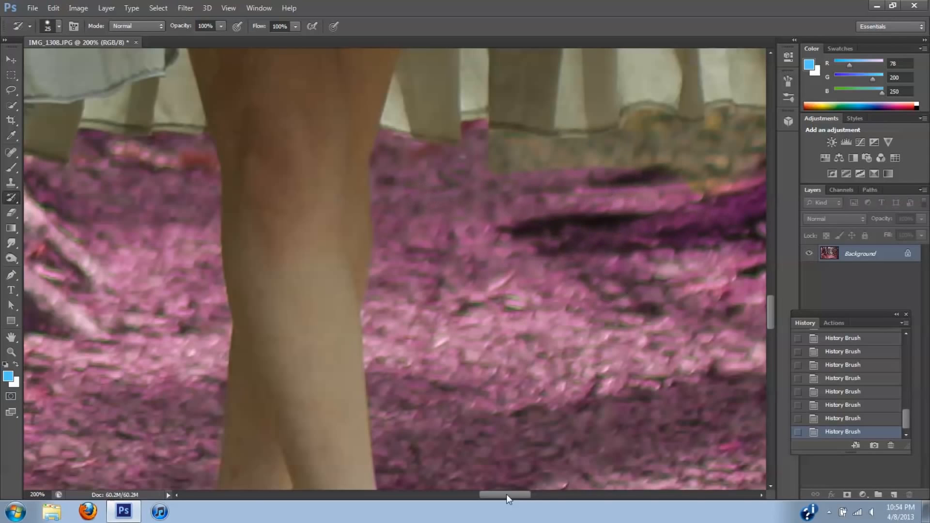
# Repaint the remaining ground beneath the right part of the hem, up to the tree stump, with a 35 px History Brush.
pyautogui.moveTo(507, 494); pyautogui.dragTo(529, 494)
pyautogui.press(']')
pyautogui.press(']')
pyautogui.press(']')
pyautogui.press(']')
pyautogui.press(']')
pyautogui.press(']')
pyautogui.moveTo(196, 186)
pyautogui.mouseDown()
pyautogui.moveTo(287, 183)
pyautogui.moveTo(374, 207)
pyautogui.moveTo(235, 161)
pyautogui.mouseUp()
pyautogui.press('p')
pyautogui.press('y')
pyautogui.moveTo(338, 166)
pyautogui.mouseDown()
pyautogui.moveTo(418, 134)
pyautogui.moveTo(414, 124)
pyautogui.moveTo(447, 134)
pyautogui.moveTo(517, 126)
pyautogui.moveTo(535, 105)
pyautogui.moveTo(579, 99)
pyautogui.moveTo(556, 112)
pyautogui.mouseUp()
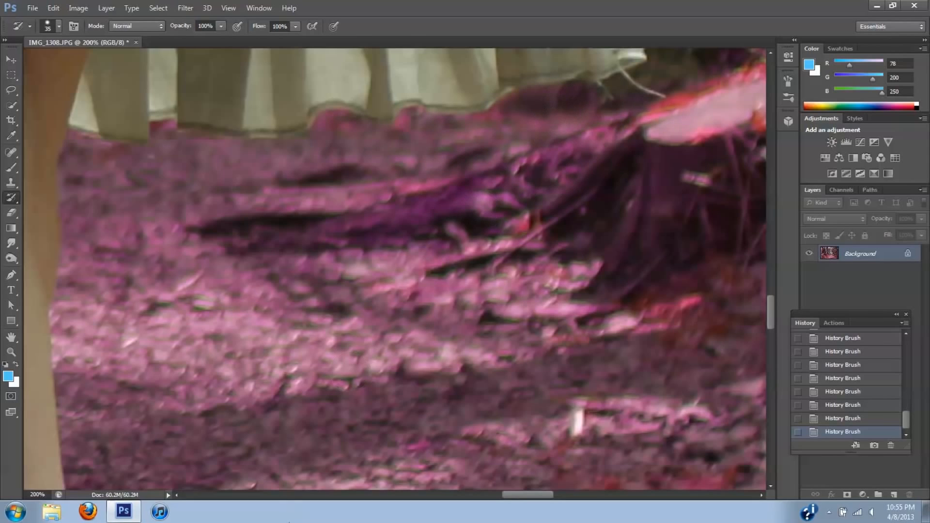
# Repaint the background under the skirt's right tip near the loose thread with the History Brush.
pyautogui.moveTo(543, 495); pyautogui.dragTo(569, 495)
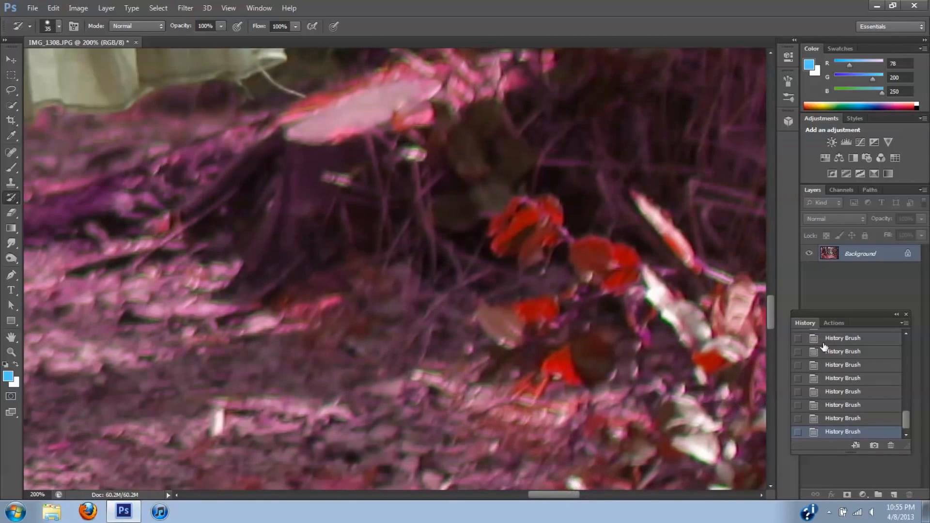
pyautogui.moveTo(771, 321); pyautogui.dragTo(769, 300)
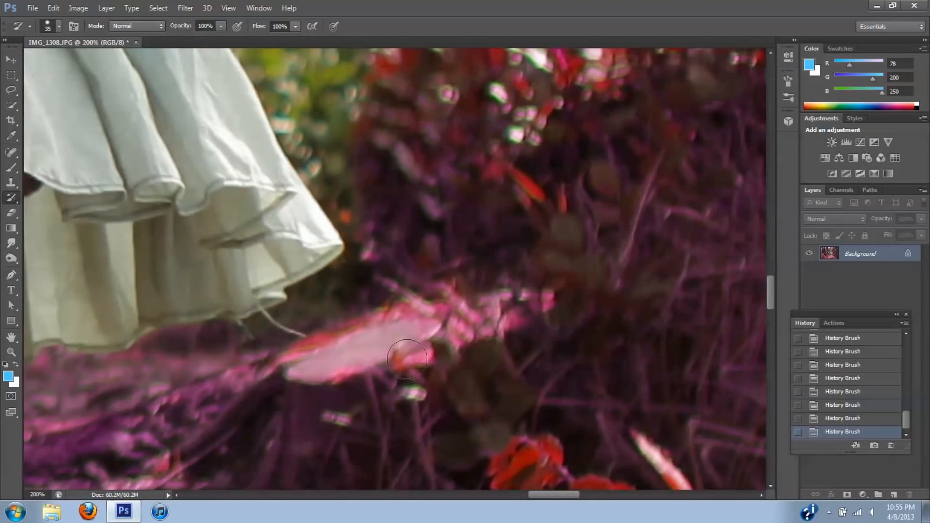
pyautogui.moveTo(205, 347)
pyautogui.mouseDown()
pyautogui.moveTo(307, 317)
pyautogui.moveTo(294, 339)
pyautogui.moveTo(337, 323)
pyautogui.moveTo(317, 351)
pyautogui.moveTo(270, 365)
pyautogui.moveTo(318, 326)
pyautogui.moveTo(365, 265)
pyautogui.moveTo(349, 306)
pyautogui.moveTo(369, 279)
pyautogui.moveTo(342, 288)
pyautogui.moveTo(354, 271)
pyautogui.moveTo(303, 310)
pyautogui.moveTo(320, 338)
pyautogui.moveTo(314, 318)
pyautogui.mouseUp()
pyautogui.press('[')
pyautogui.press('[')
# Repaint the foliage along the right edge of the white skirt panel with a 125 px History Brush.
pyautogui.moveTo(773, 299); pyautogui.dragTo(769, 292)
pyautogui.press(']')
pyautogui.press(']')
pyautogui.press(']')
pyautogui.press(']')
pyautogui.press(']')
pyautogui.press(']')
pyautogui.press(']')
pyautogui.press(']')
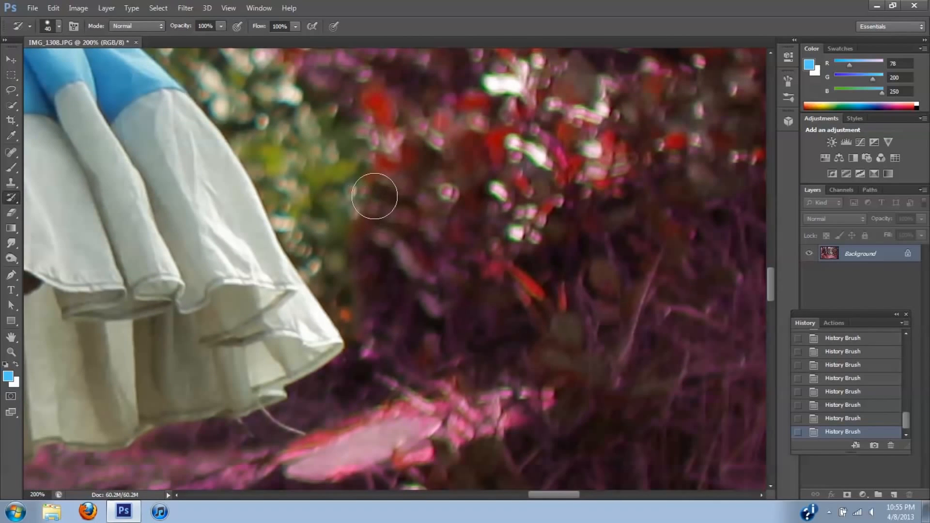
pyautogui.press(']')
pyautogui.press(']')
pyautogui.moveTo(333, 124); pyautogui.dragTo(385, 270)
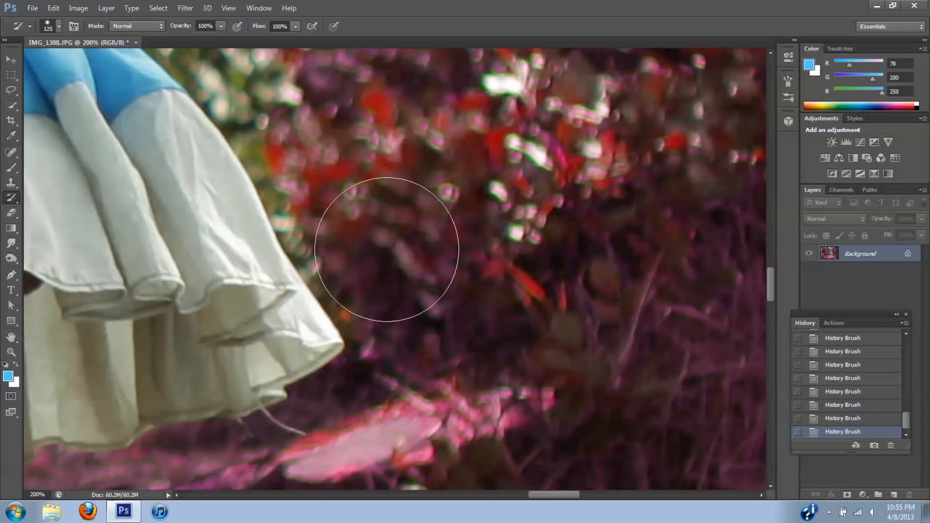
pyautogui.moveTo(417, 323)
pyautogui.mouseDown()
pyautogui.moveTo(347, 214)
pyautogui.moveTo(329, 143)
pyautogui.mouseUp()
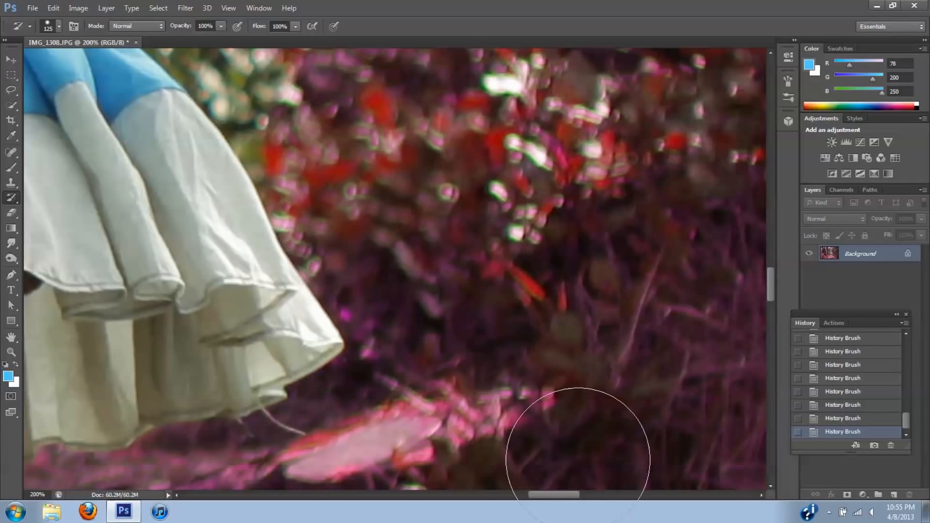
# Repaint the flowers along the blue skirt's right edge with a 125 px History Brush, reducing it to 50 px near the ruffle.
pyautogui.moveTo(563, 495); pyautogui.dragTo(539, 495)
pyautogui.moveTo(770, 290); pyautogui.dragTo(770, 272)
pyautogui.moveTo(534, 214)
pyautogui.mouseDown()
pyautogui.moveTo(602, 259)
pyautogui.moveTo(633, 328)
pyautogui.mouseUp()
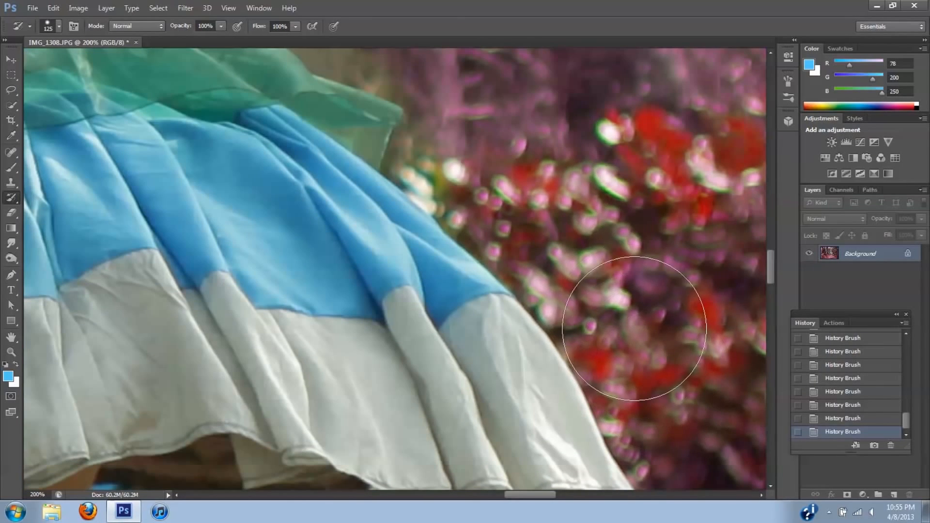
pyautogui.press('[')
pyautogui.press('[')
pyautogui.press('[')
pyautogui.press('[')
pyautogui.press('[')
# Repaint the background beside the waist, just above the green ruffle, with an 80 px History Brush.
pyautogui.scroll(5, 415, 156)
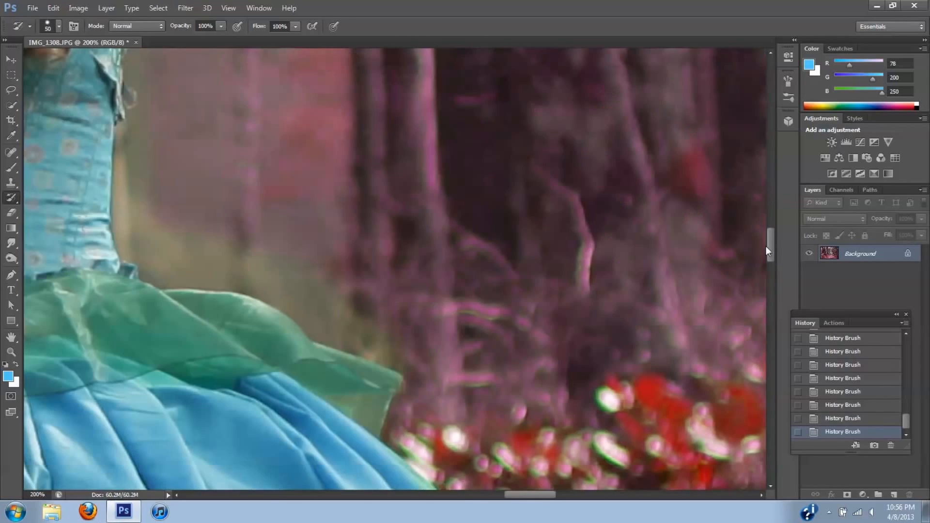
pyautogui.press(']')
pyautogui.press(']')
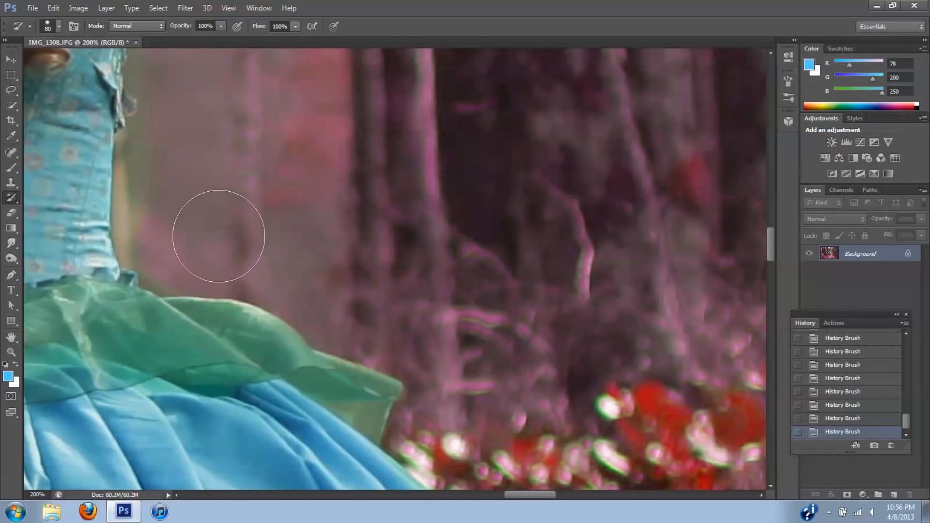
pyautogui.moveTo(216, 235)
pyautogui.mouseDown()
pyautogui.moveTo(170, 218)
pyautogui.moveTo(161, 142)
pyautogui.mouseUp()
# Repaint the background along the outer edge of the raised arm and above the forearm with an 80 px History Brush.
pyautogui.scroll(3, 770, 247)
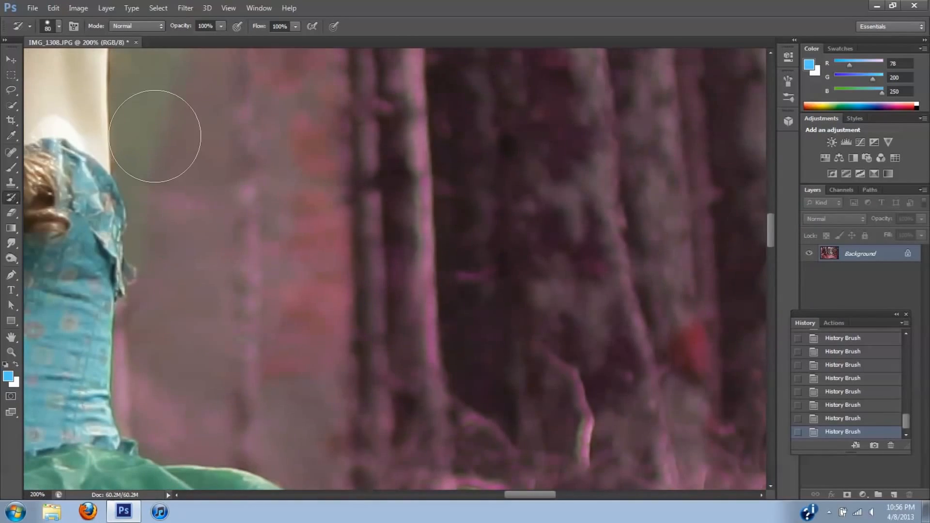
pyautogui.scroll(5, 232, 137)
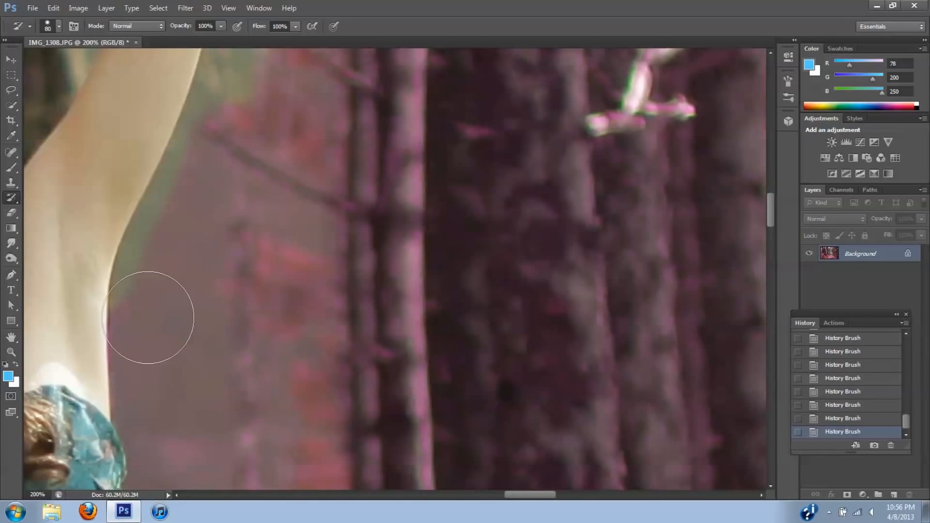
pyautogui.scroll(3, 772, 211)
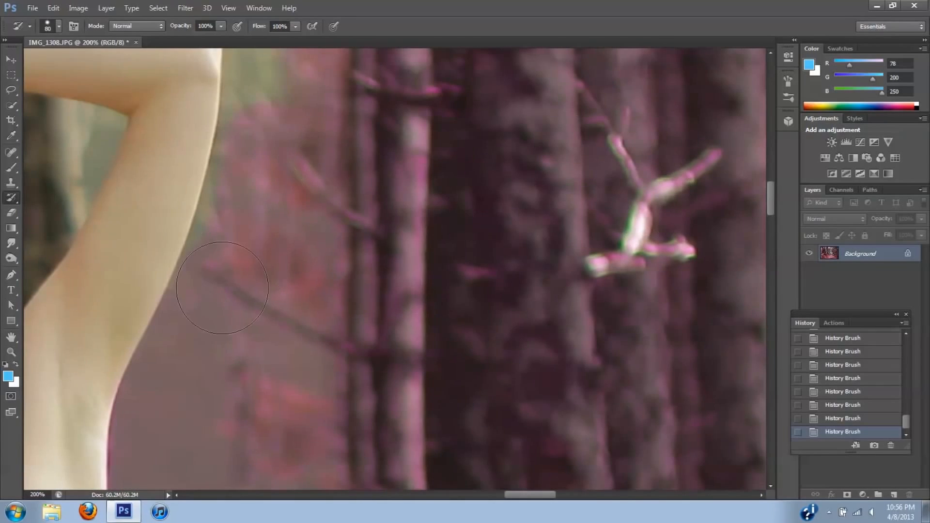
pyautogui.scroll(4, 768, 180)
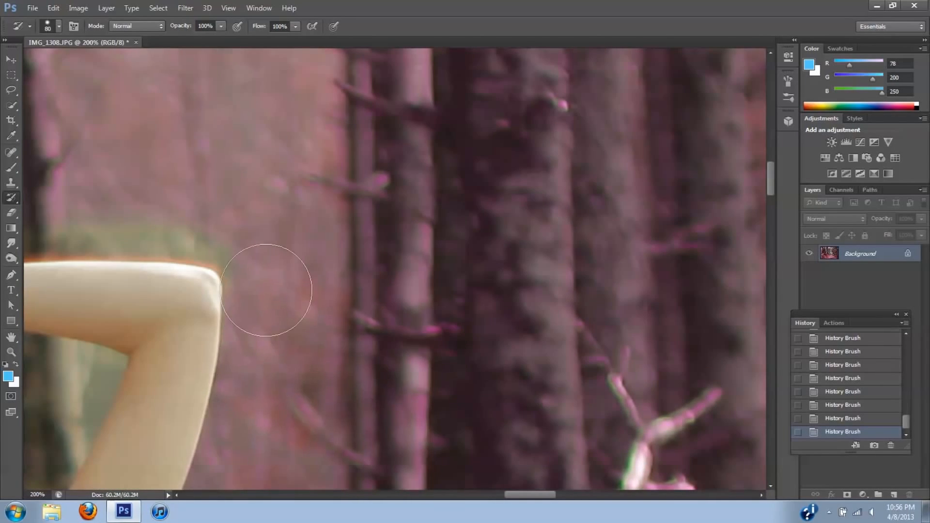
pyautogui.hscroll(-5, 527, 469)
pyautogui.moveTo(402, 213)
pyautogui.mouseDown()
pyautogui.moveTo(250, 195)
pyautogui.moveTo(105, 295)
pyautogui.moveTo(113, 283)
pyautogui.mouseUp()
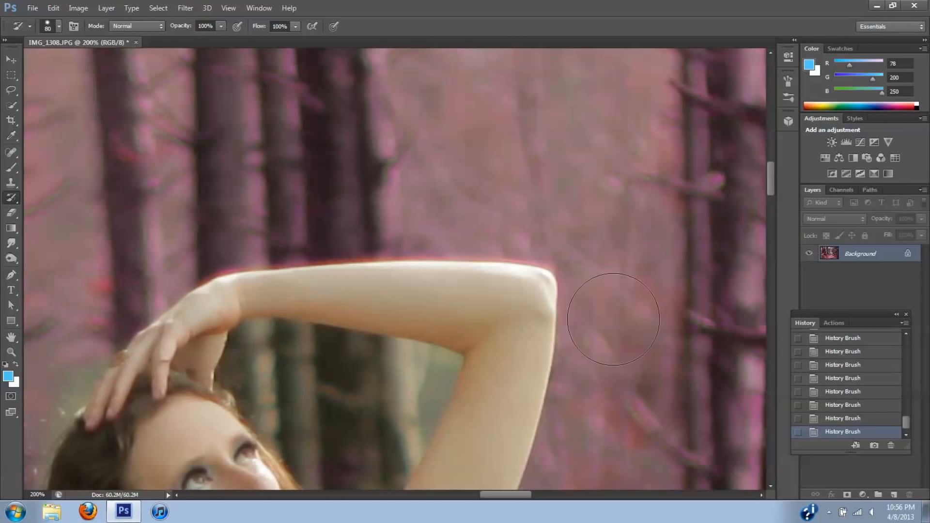
# Repaint the tree trunks in the gap between the face and the raised arm with a 45 px History Brush.
pyautogui.moveTo(769, 172); pyautogui.dragTo(770, 188)
pyautogui.press('[')
pyautogui.press('[')
pyautogui.press('[')
pyautogui.press('[')
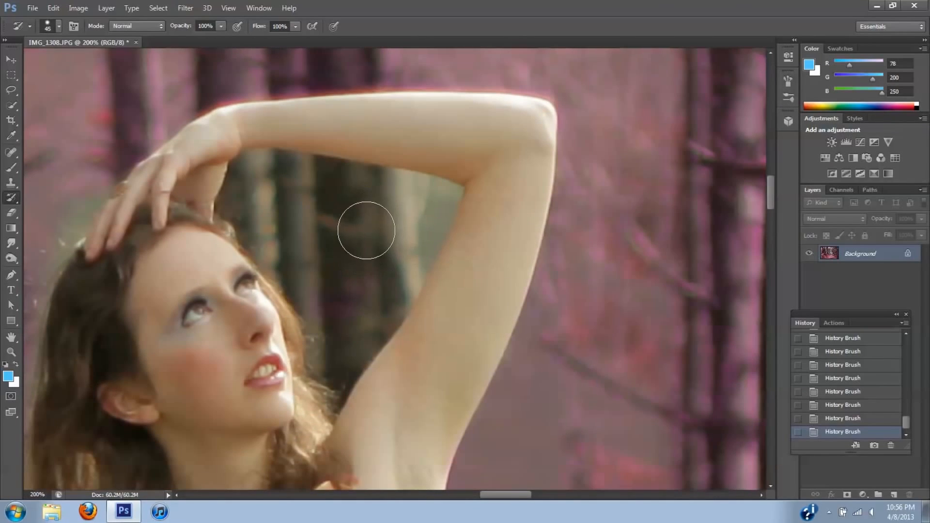
pyautogui.moveTo(314, 203)
pyautogui.mouseDown()
pyautogui.moveTo(303, 224)
pyautogui.moveTo(315, 219)
pyautogui.moveTo(289, 181)
pyautogui.moveTo(384, 196)
pyautogui.moveTo(338, 230)
pyautogui.moveTo(346, 262)
pyautogui.moveTo(321, 200)
pyautogui.moveTo(286, 178)
pyautogui.moveTo(253, 176)
pyautogui.moveTo(256, 199)
pyautogui.moveTo(245, 202)
pyautogui.moveTo(261, 197)
pyautogui.moveTo(265, 231)
pyautogui.moveTo(289, 225)
pyautogui.moveTo(318, 293)
pyautogui.moveTo(345, 249)
pyautogui.moveTo(349, 326)
pyautogui.mouseUp()
# Repaint the rest of the gap toward the inner elbow, reducing the History Brush to 30 px and 15 px near the skin.
pyautogui.press('[')
pyautogui.press('[')
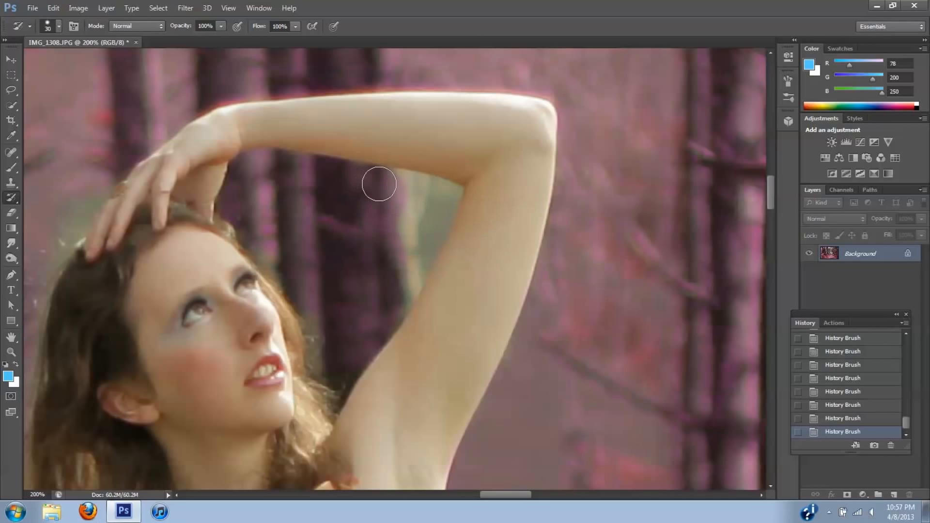
pyautogui.moveTo(402, 189)
pyautogui.mouseDown()
pyautogui.moveTo(354, 180)
pyautogui.moveTo(429, 192)
pyautogui.moveTo(391, 305)
pyautogui.moveTo(416, 245)
pyautogui.mouseUp()
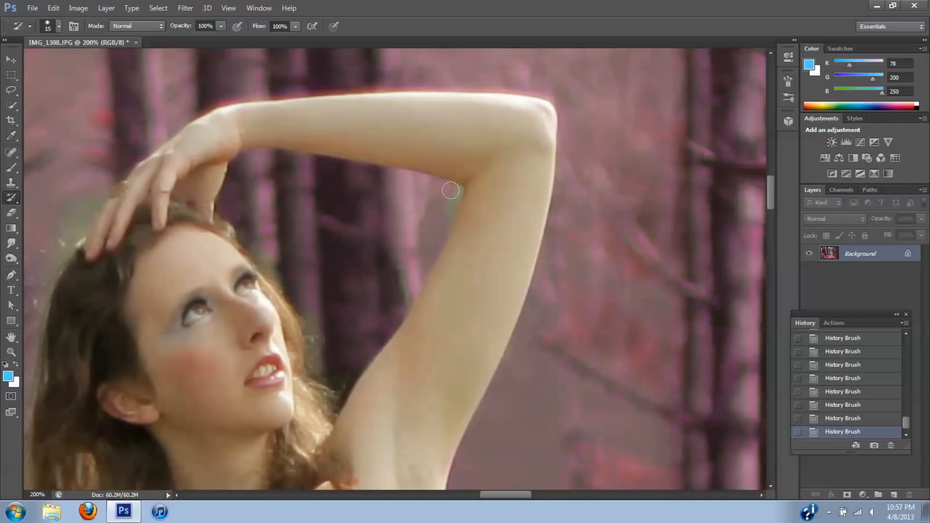
pyautogui.moveTo(450, 191)
pyautogui.mouseDown()
pyautogui.moveTo(445, 225)
pyautogui.moveTo(452, 200)
pyautogui.moveTo(432, 194)
pyautogui.moveTo(419, 209)
pyautogui.moveTo(446, 190)
pyautogui.moveTo(432, 213)
pyautogui.moveTo(454, 192)
pyautogui.moveTo(445, 210)
pyautogui.moveTo(405, 238)
pyautogui.moveTo(389, 303)
pyautogui.moveTo(435, 220)
pyautogui.mouseUp()
# Undo the stray strokes at the inner elbow and repaint the remaining corner with a 30 px History Brush.
pyautogui.click(841, 405)
pyautogui.press(']')
pyautogui.press(']')
pyautogui.press(']')
pyautogui.click(848, 421)
pyautogui.press(']')
pyautogui.hotkey('ctrl', 'z')
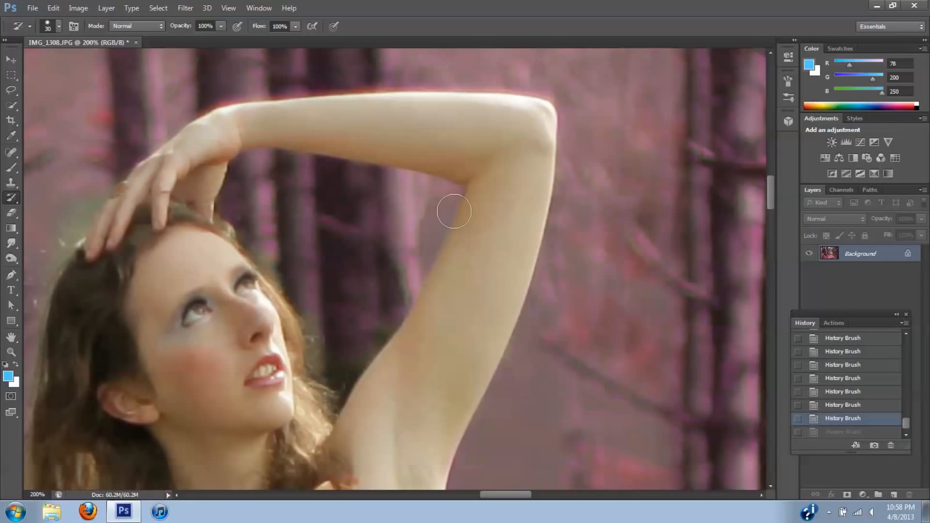
# Repaint the background along the inner upper arm and beside the raised hand with a 25 px History Brush.
pyautogui.press('[')
pyautogui.moveTo(413, 279)
pyautogui.mouseDown()
pyautogui.moveTo(381, 336)
pyautogui.moveTo(335, 320)
pyautogui.mouseUp()
pyautogui.moveTo(514, 496); pyautogui.dragTo(492, 496)
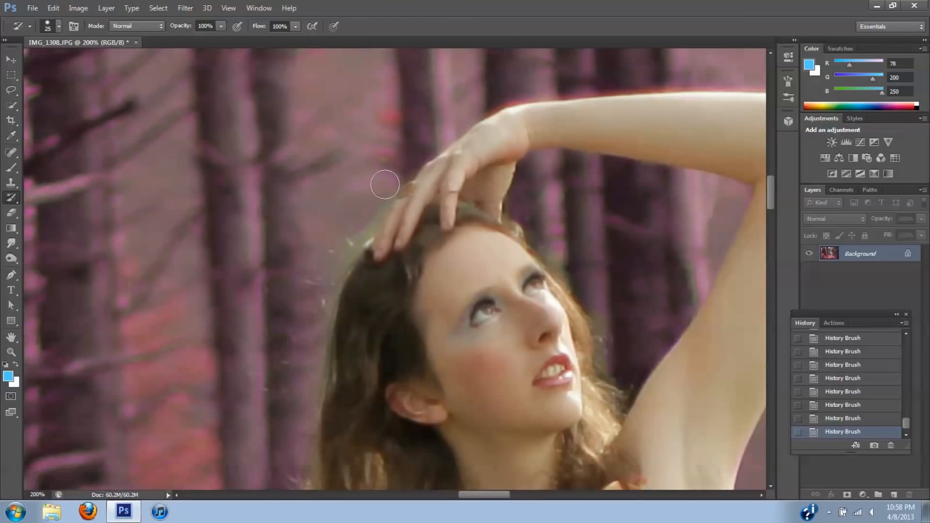
# Repaint the middle of the gap between the lowered arm and the waist with an enlarged History Brush.
pyautogui.moveTo(772, 208); pyautogui.dragTo(772, 259)
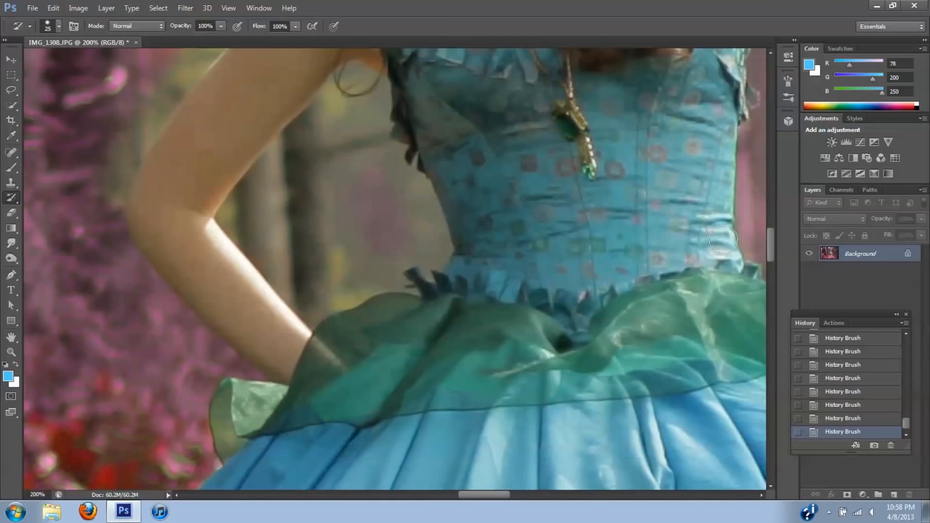
pyautogui.press(']')
pyautogui.press(']')
pyautogui.press(']')
pyautogui.press(']')
pyautogui.press(']')
pyautogui.press(']')
pyautogui.press(']')
pyautogui.moveTo(287, 217)
pyautogui.mouseDown()
pyautogui.moveTo(358, 244)
pyautogui.moveTo(382, 223)
pyautogui.moveTo(352, 167)
pyautogui.mouseUp()
# Repaint the rest of the arm gap along the bodice, ruffle and hair curl, using a 45 px History Brush and reducing it to 20 px.
pyautogui.press('[')
pyautogui.press('[')
pyautogui.press('[')
pyautogui.press('[')
pyautogui.press('[')
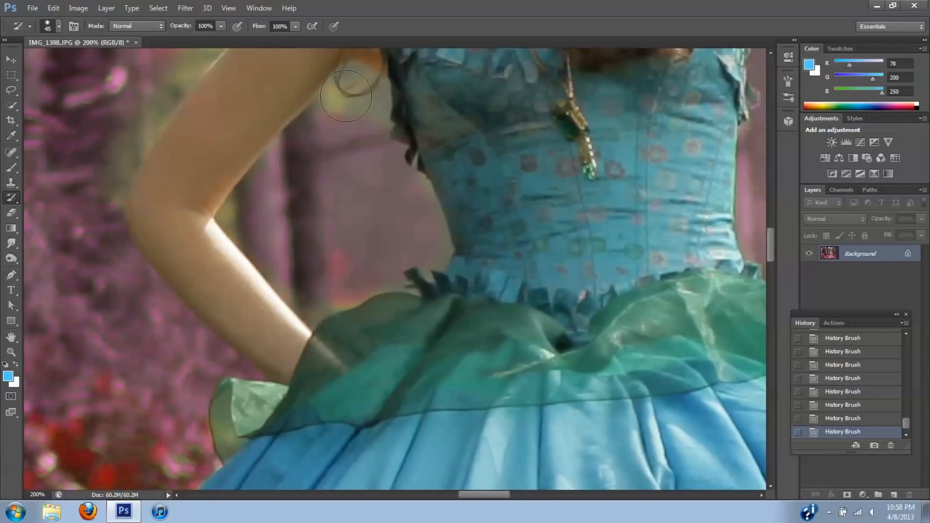
pyautogui.moveTo(353, 92)
pyautogui.mouseDown()
pyautogui.moveTo(368, 97)
pyautogui.moveTo(326, 128)
pyautogui.mouseUp()
pyautogui.hotkey('ctrl', 'z')
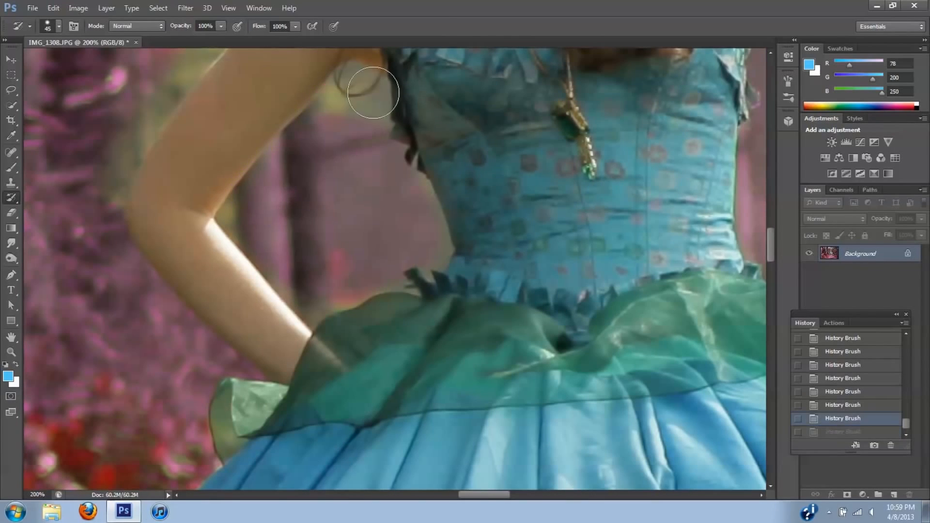
pyautogui.moveTo(400, 188)
pyautogui.mouseDown()
pyautogui.moveTo(425, 249)
pyautogui.moveTo(361, 264)
pyautogui.mouseUp()
pyautogui.press('[')
pyautogui.press('[')
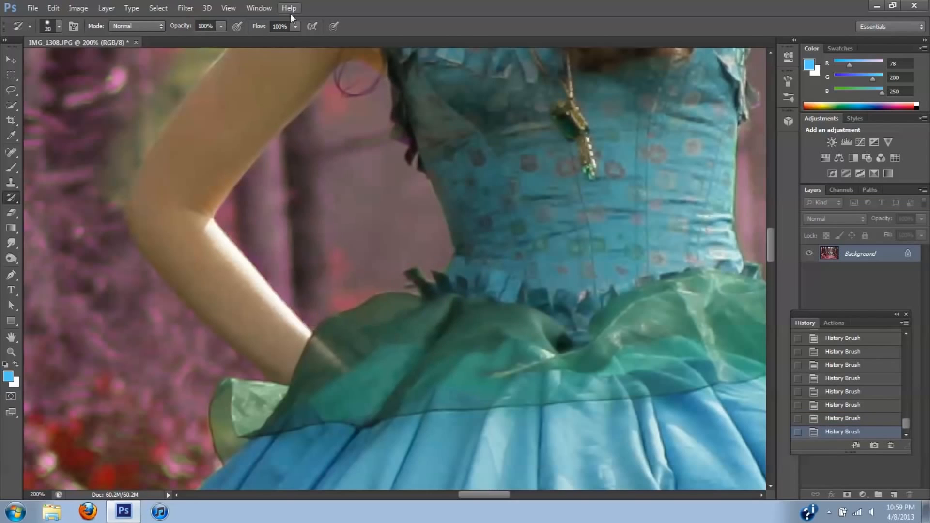
# Repaint the background along the outer edge of the lowered arm, from elbow to shoulder, with a 40 px History Brush.
pyautogui.click(435, 497)
pyautogui.click(770, 219)
pyautogui.press(']')
pyautogui.press(']')
pyautogui.press(']')
pyautogui.press(']')
pyautogui.moveTo(493, 174)
pyautogui.mouseDown()
pyautogui.moveTo(445, 228)
pyautogui.moveTo(420, 277)
pyautogui.moveTo(549, 119)
pyautogui.mouseUp()
pyautogui.hotkey('ctrl', 'z')
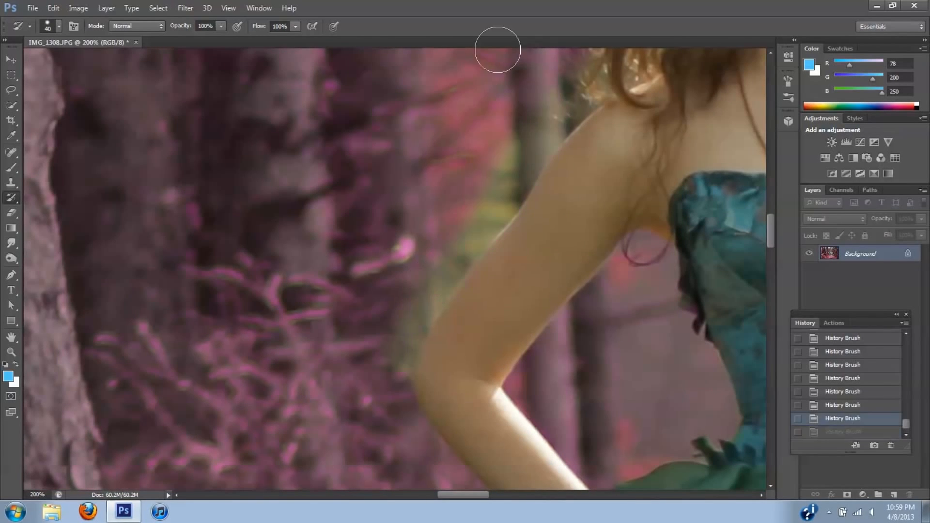
pyautogui.moveTo(381, 360)
pyautogui.mouseDown()
pyautogui.moveTo(499, 197)
pyautogui.moveTo(553, 101)
pyautogui.mouseUp()
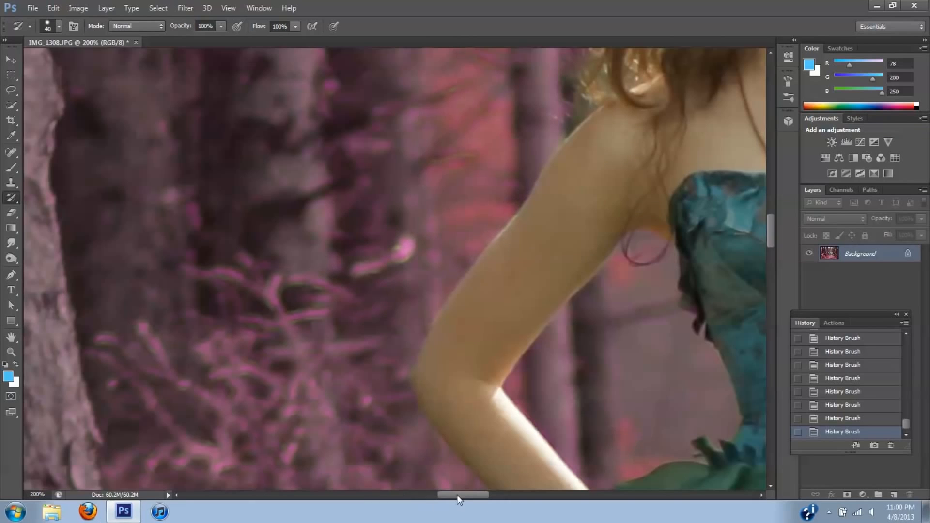
# Lower the History Brush opacity to 18% and blend the background color into the loose hair around the head and shoulder at 35 px.
pyautogui.moveTo(457, 495); pyautogui.dragTo(480, 497)
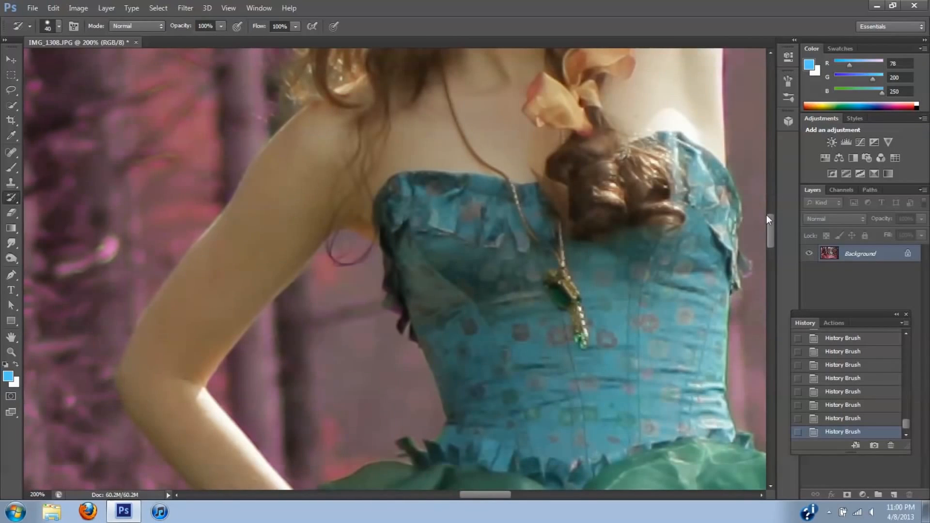
pyautogui.moveTo(772, 228); pyautogui.dragTo(770, 193)
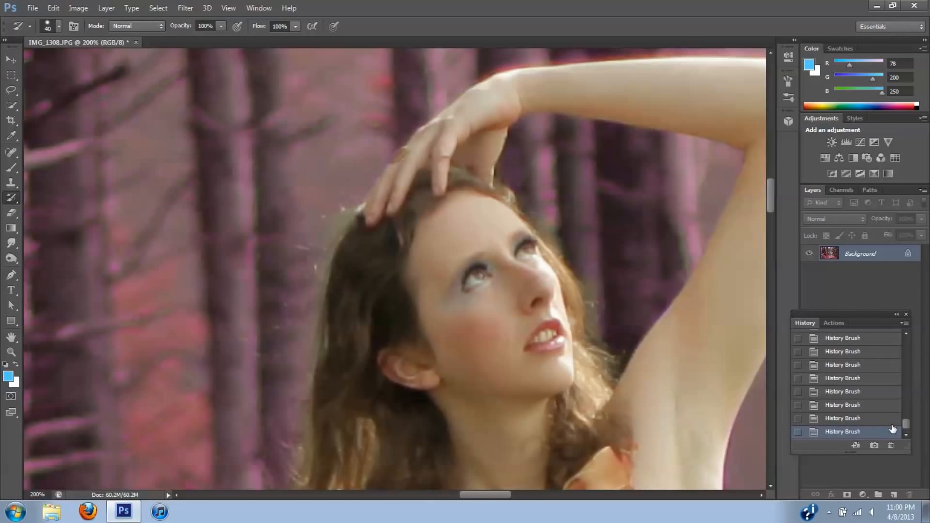
pyautogui.moveTo(904, 425)
pyautogui.mouseDown()
pyautogui.moveTo(917, 341)
pyautogui.moveTo(905, 400)
pyautogui.mouseUp()
pyautogui.click(220, 27)
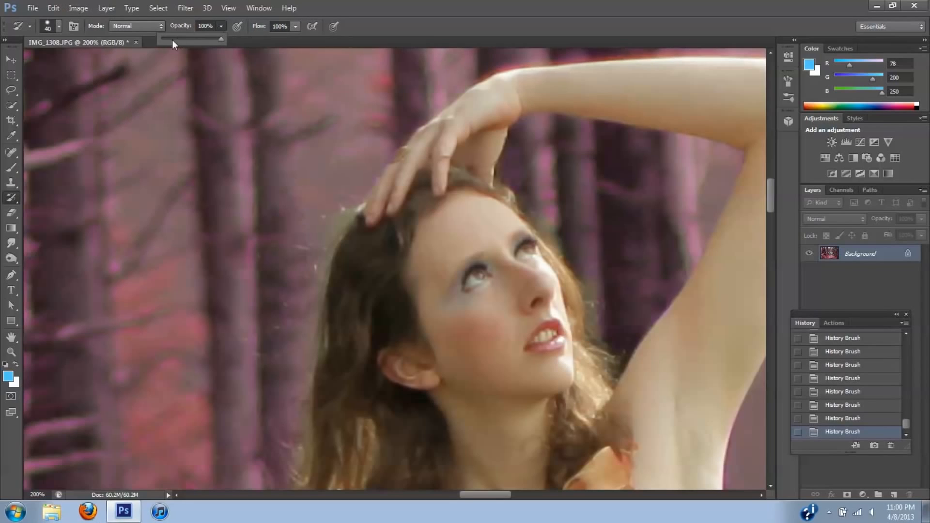
pyautogui.click(170, 39)
pyautogui.click(6, 452)
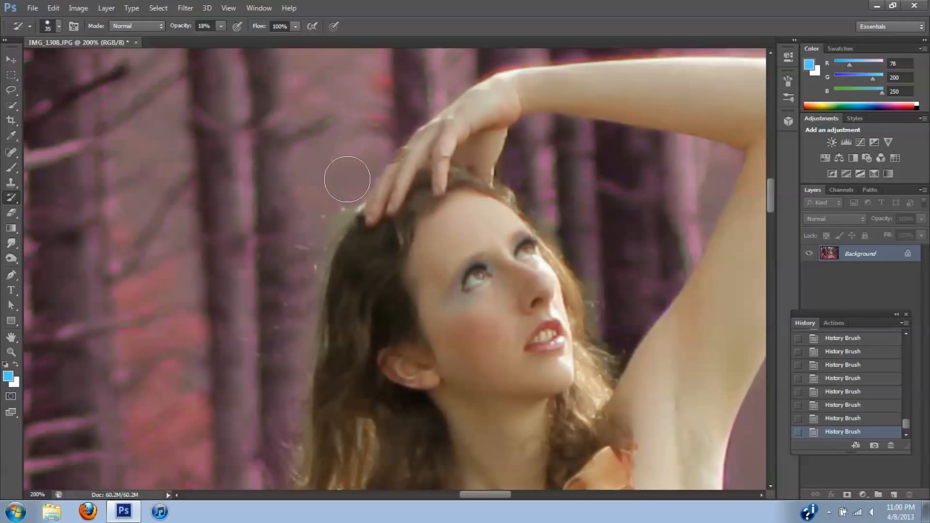
pyautogui.press('[')
pyautogui.press('[')
pyautogui.press('[')
pyautogui.moveTo(773, 201); pyautogui.dragTo(772, 212)
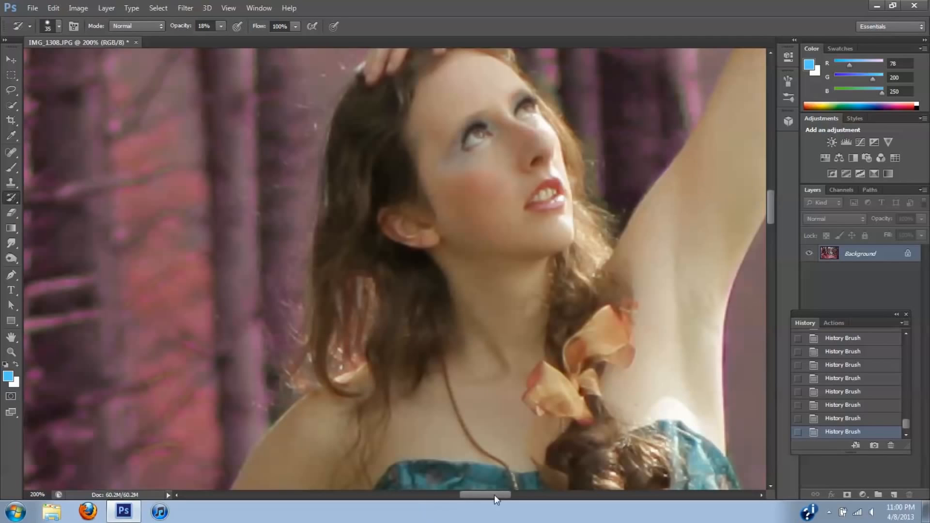
# Blend the background color into the fine hair edges beside the face and under the raised hand with a 9 px History Brush.
pyautogui.moveTo(494, 495); pyautogui.dragTo(507, 494)
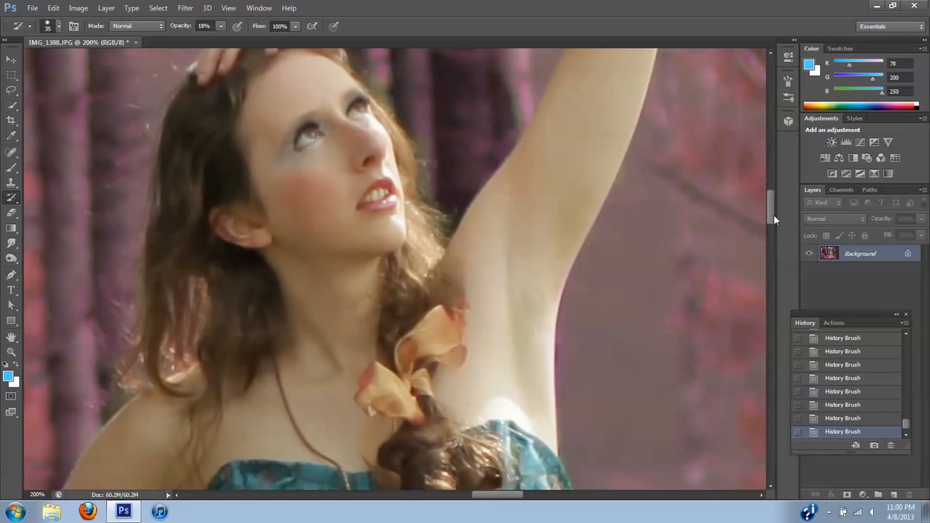
pyautogui.moveTo(774, 219); pyautogui.dragTo(771, 208)
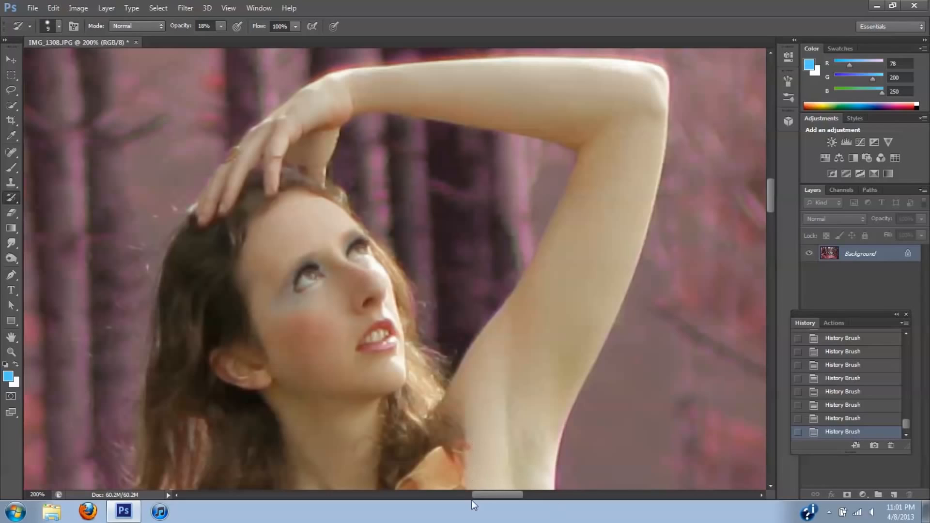
pyautogui.moveTo(493, 499); pyautogui.dragTo(478, 499)
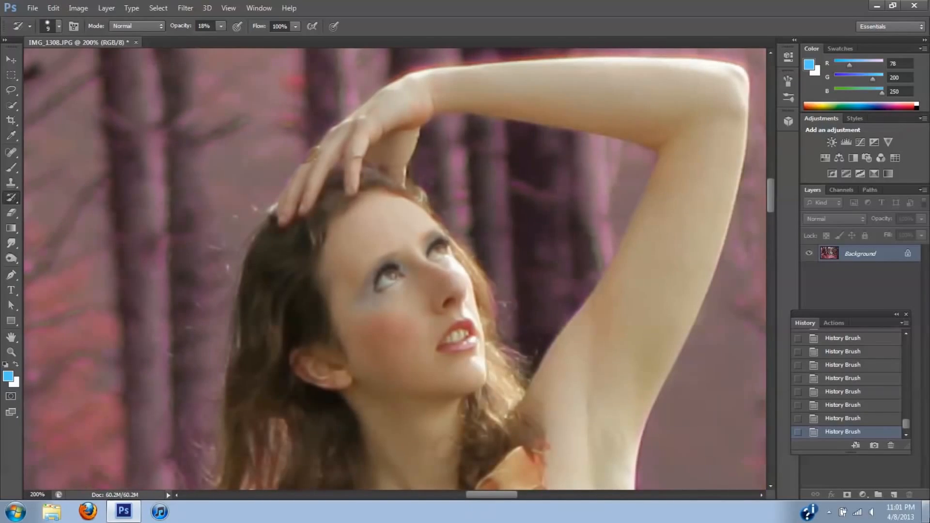
# Examine the whole photo to check the recolored forest around the woman.
pyautogui.hotkey('ctrl', '-')
pyautogui.hotkey('ctrl', '-')
pyautogui.hotkey('ctrl', '-')
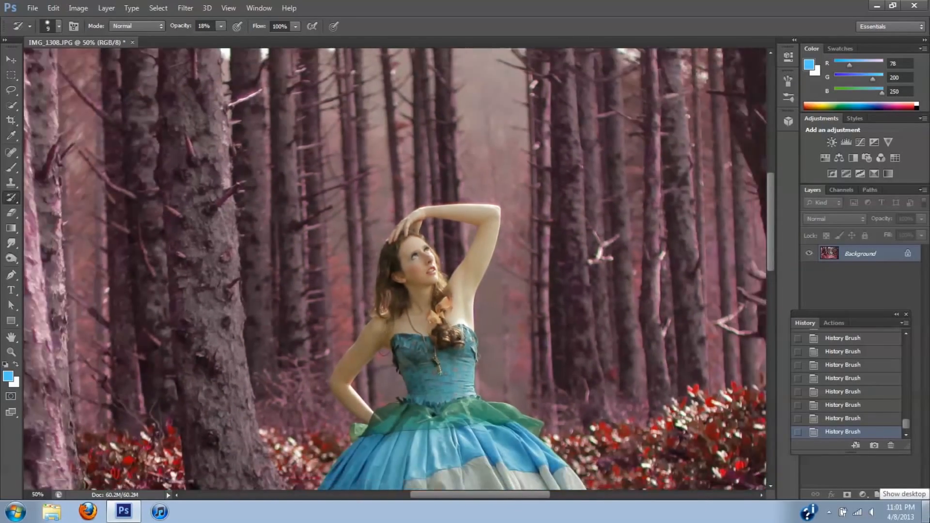
pyautogui.hotkey('ctrl', '-')
pyautogui.hotkey('ctrl', '-')
pyautogui.hotkey('ctrl', '-')
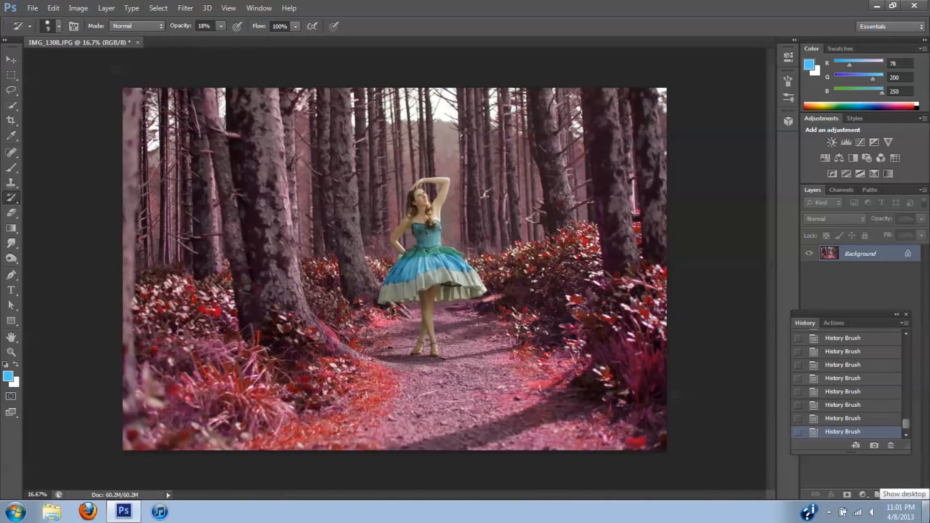
pyautogui.hotkey('ctrl', '+')
pyautogui.hotkey('ctrl', '-')
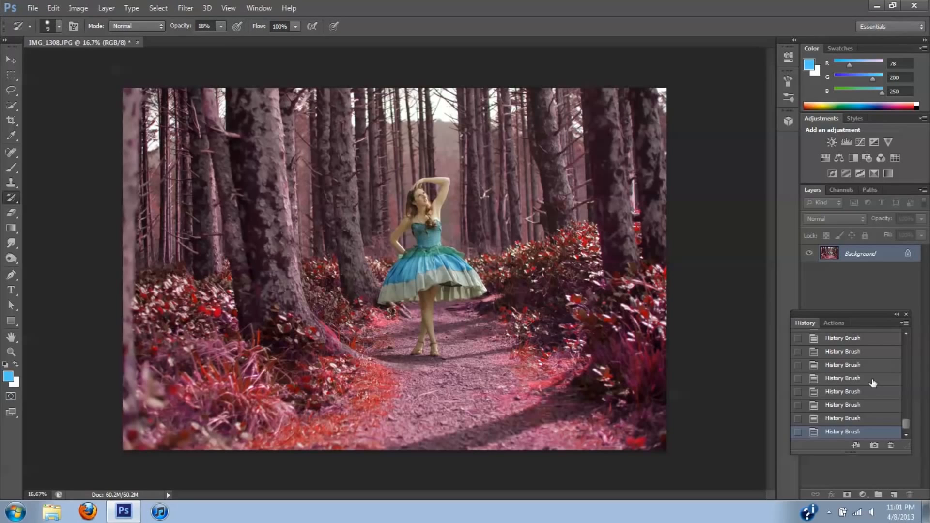
# Set the Shadows/Highlights history state as the source for the History Brush.
pyautogui.moveTo(905, 425)
pyautogui.mouseDown()
pyautogui.moveTo(914, 335)
pyautogui.moveTo(908, 432)
pyautogui.mouseUp()
pyautogui.moveTo(908, 433); pyautogui.dragTo(912, 344)
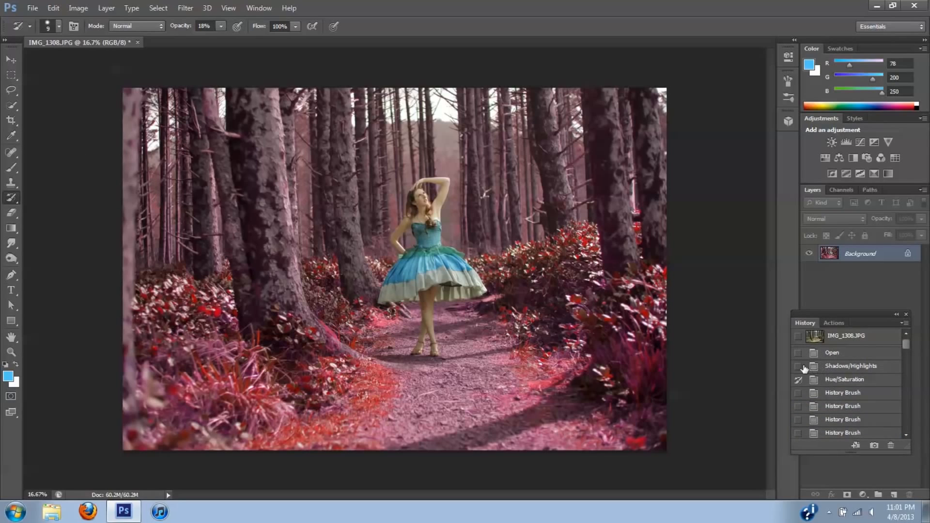
pyautogui.moveTo(908, 348); pyautogui.dragTo(908, 432)
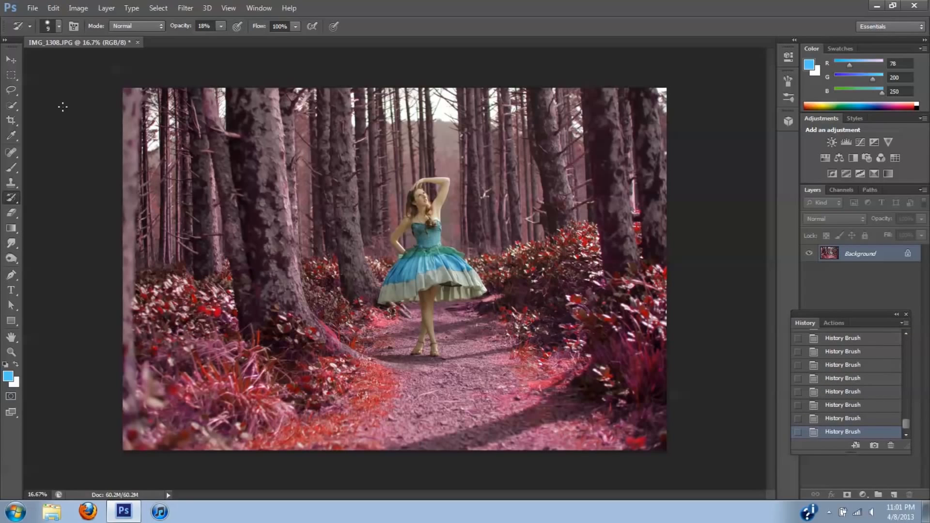
# Set the History Brush opacity to 19% and restore the original tones on the path using a 500 px brush.
pyautogui.click(221, 26)
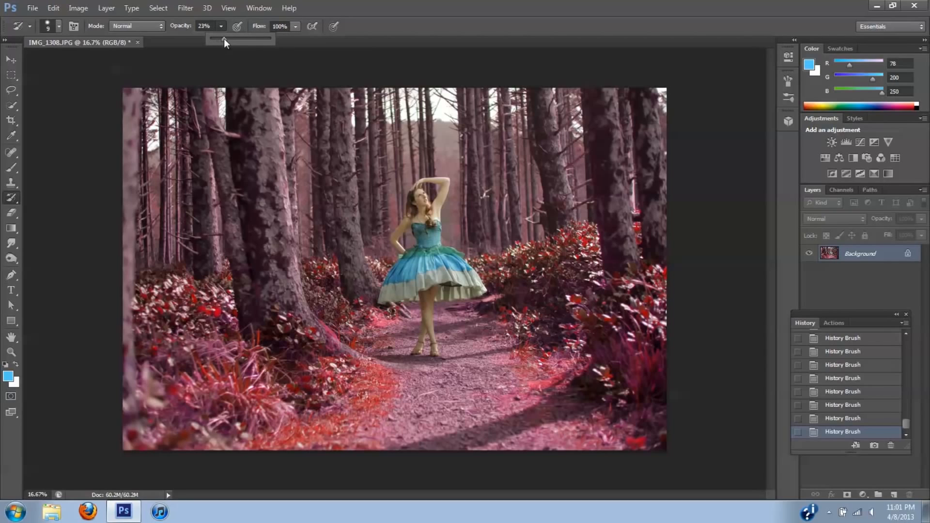
pyautogui.moveTo(221, 39); pyautogui.dragTo(222, 39)
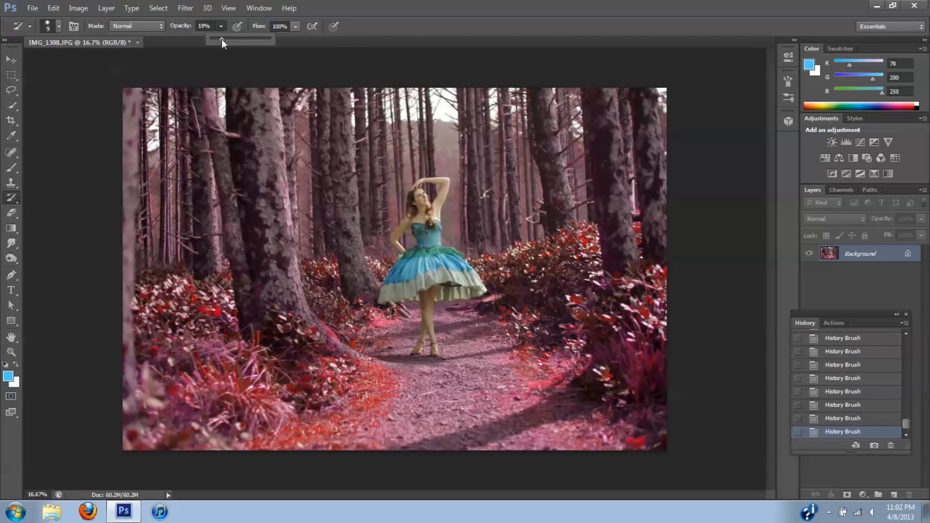
pyautogui.click(68, 108)
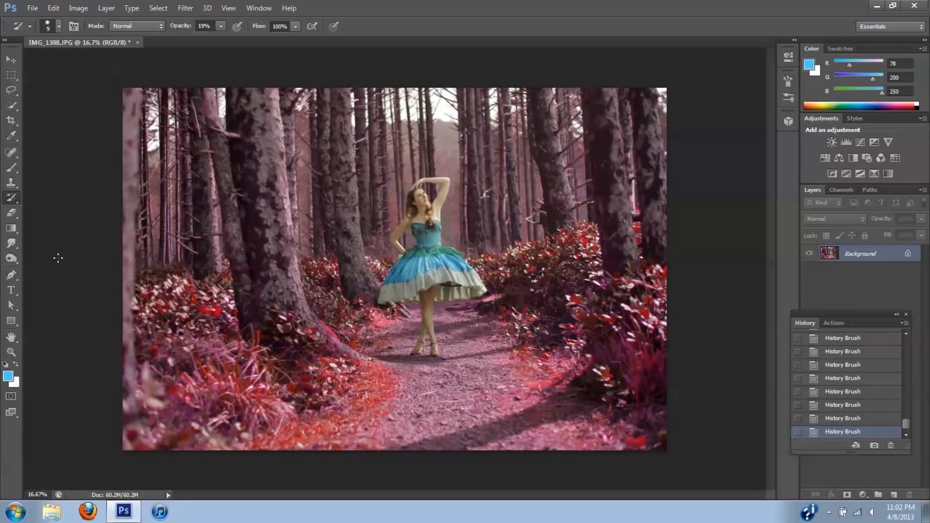
pyautogui.press(']')
pyautogui.press(']')
pyautogui.press(']')
pyautogui.press(']')
pyautogui.press('[')
pyautogui.press('[')
pyautogui.press('[')
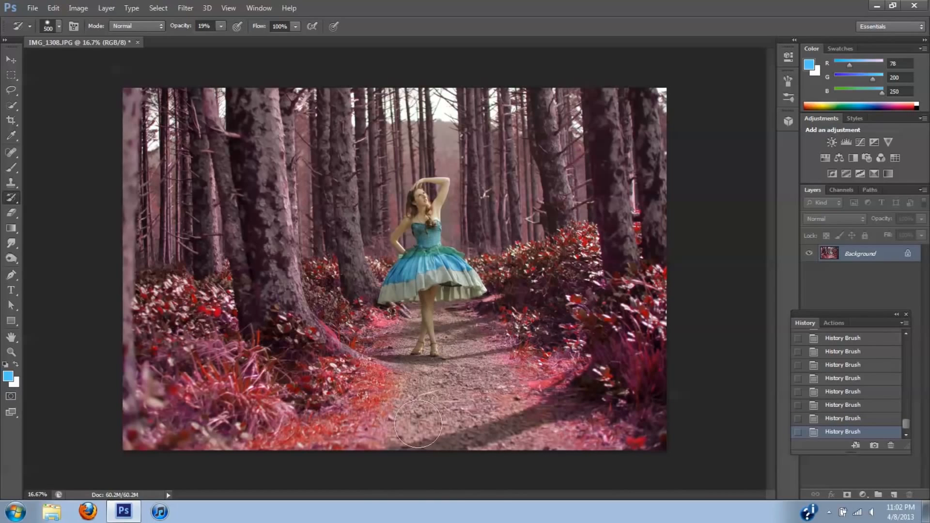
pyautogui.moveTo(459, 372); pyautogui.dragTo(449, 348)
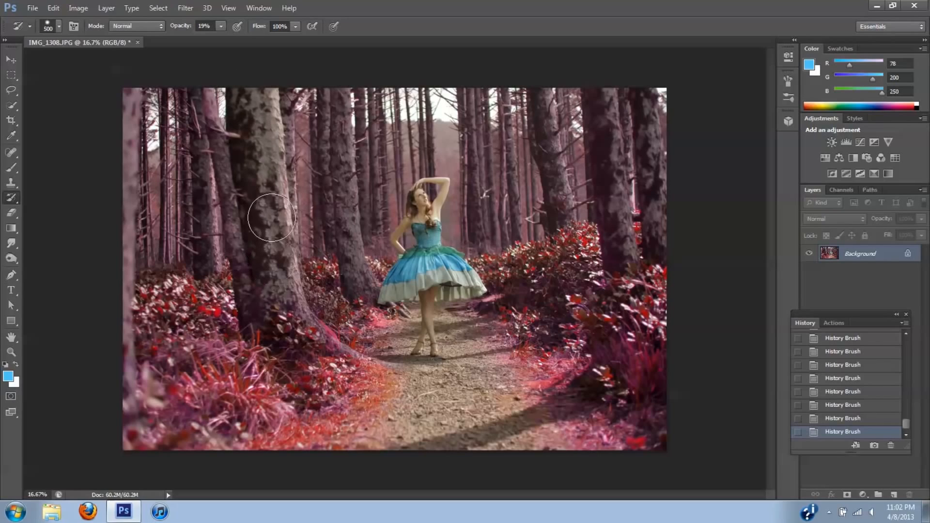
# Reduce the History Brush to 300 px and restore the natural bark tones on the large tree trunks.
pyautogui.press('[')
pyautogui.press('[')
pyautogui.press('[')
pyautogui.press(']')
pyautogui.press(']')
pyautogui.press(']')
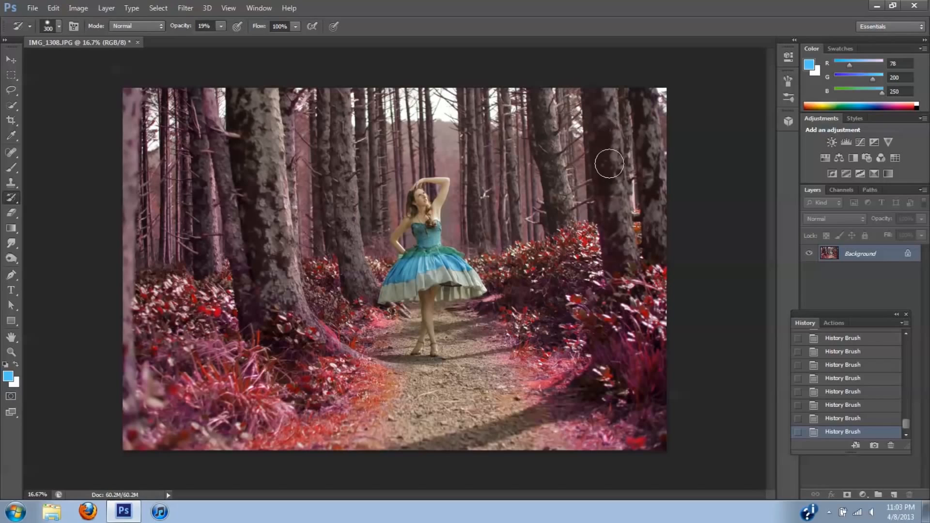
# Undo the last brush stroke and restore the bark tones of the trunks on the photo's right side with a 250 px brush.
pyautogui.press('[')
pyautogui.press('[')
pyautogui.click(842, 419)
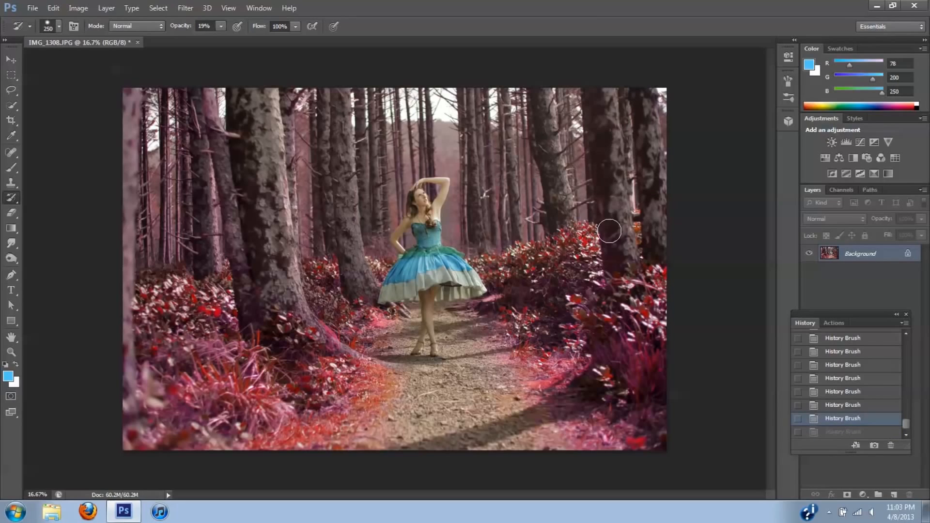
pyautogui.moveTo(598, 113)
pyautogui.mouseDown()
pyautogui.moveTo(616, 254)
pyautogui.moveTo(609, 91)
pyautogui.mouseUp()
pyautogui.moveTo(639, 101)
pyautogui.mouseDown()
pyautogui.moveTo(661, 234)
pyautogui.moveTo(640, 117)
pyautogui.moveTo(657, 202)
pyautogui.moveTo(650, 92)
pyautogui.moveTo(602, 93)
pyautogui.moveTo(550, 123)
pyautogui.moveTo(556, 103)
pyautogui.moveTo(518, 204)
pyautogui.moveTo(480, 213)
pyautogui.mouseUp()
pyautogui.moveTo(905, 423)
pyautogui.mouseDown()
pyautogui.moveTo(899, 326)
pyautogui.moveTo(917, 439)
pyautogui.mouseUp()
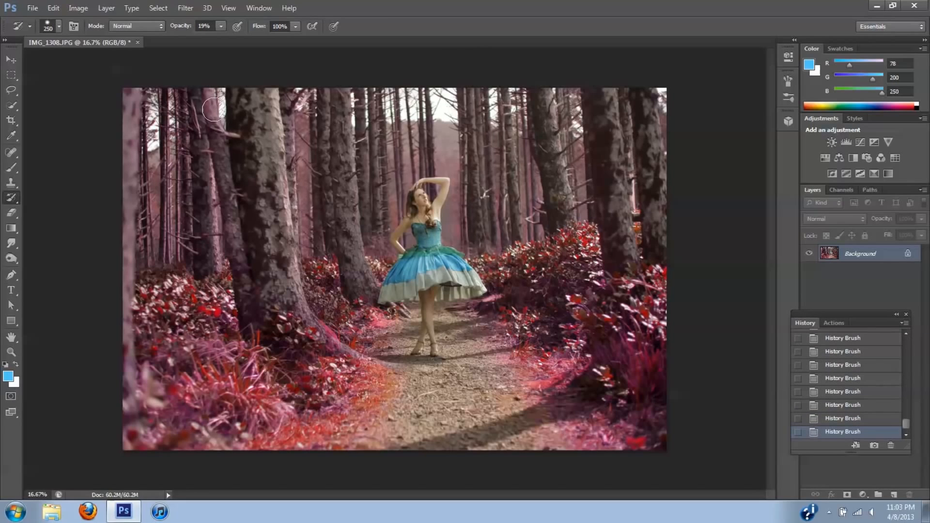
# Restore the bark tones on the left and background trunks with a History Brush down to 200 px, and undo the last stroke.
pyautogui.moveTo(214, 109)
pyautogui.mouseDown()
pyautogui.moveTo(220, 127)
pyautogui.moveTo(205, 208)
pyautogui.moveTo(235, 222)
pyautogui.moveTo(245, 245)
pyautogui.mouseUp()
pyautogui.press('[')
pyautogui.press('[')
pyautogui.press('[')
pyautogui.press('[')
pyautogui.press(']')
pyautogui.press(']')
pyautogui.press(']')
pyautogui.press(']')
pyautogui.moveTo(123, 95)
pyautogui.mouseDown()
pyautogui.moveTo(124, 261)
pyautogui.moveTo(129, 175)
pyautogui.moveTo(185, 138)
pyautogui.moveTo(291, 191)
pyautogui.moveTo(303, 117)
pyautogui.moveTo(406, 199)
pyautogui.moveTo(406, 100)
pyautogui.moveTo(387, 226)
pyautogui.moveTo(366, 81)
pyautogui.moveTo(437, 113)
pyautogui.moveTo(488, 230)
pyautogui.mouseUp()
pyautogui.click(850, 419)
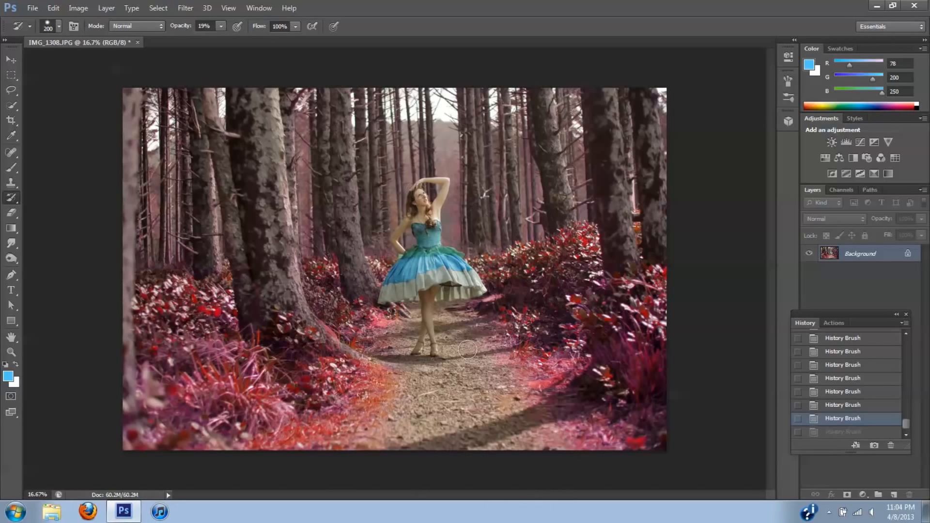
# Start a Selective Color adjustment and set the Whites to +78% magenta and +54% yellow with reduced cyan.
pyautogui.click(78, 11)
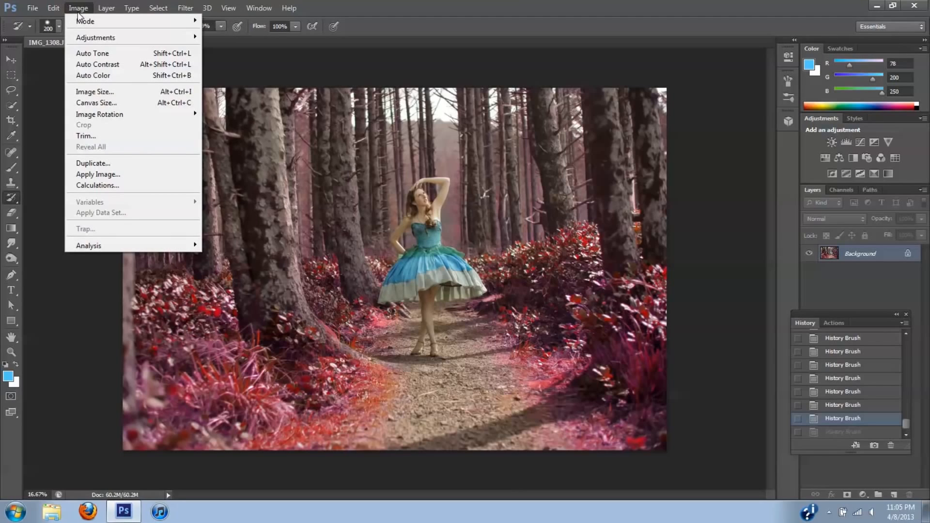
pyautogui.moveTo(95, 44)
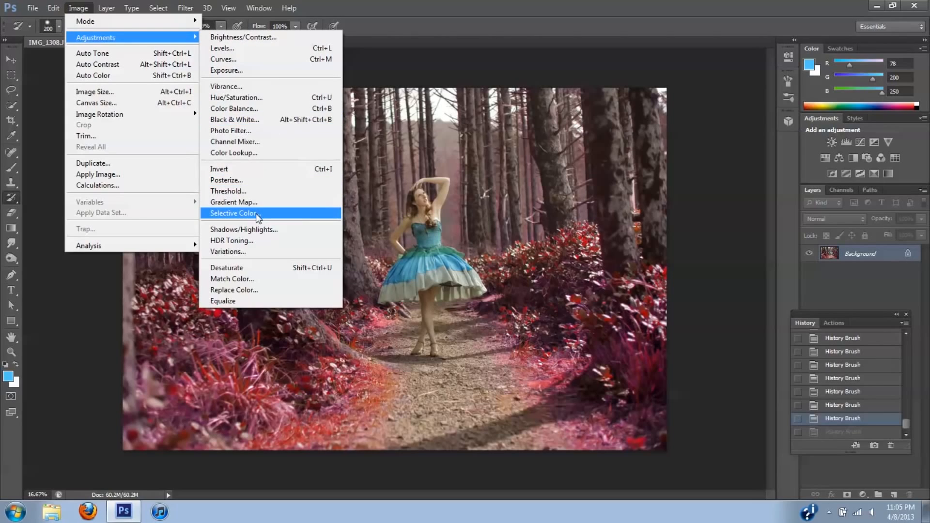
pyautogui.click(233, 213)
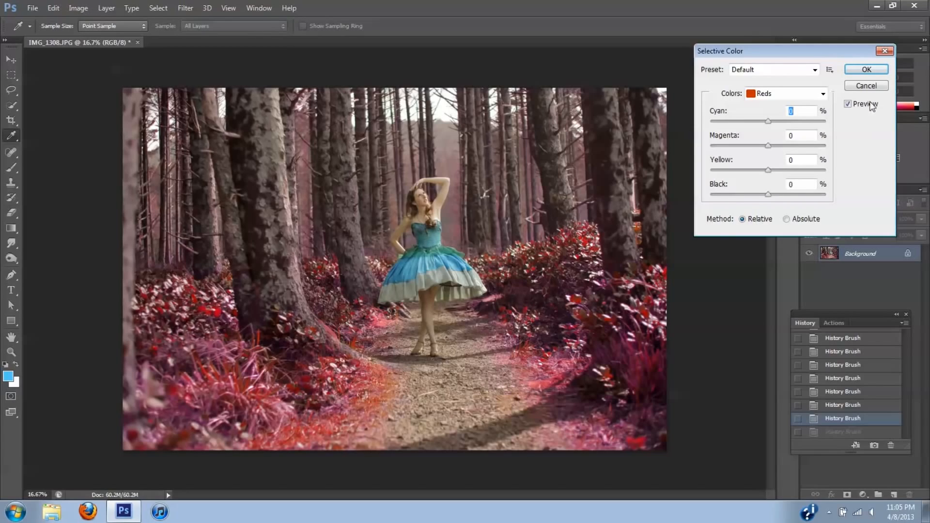
pyautogui.click(823, 94)
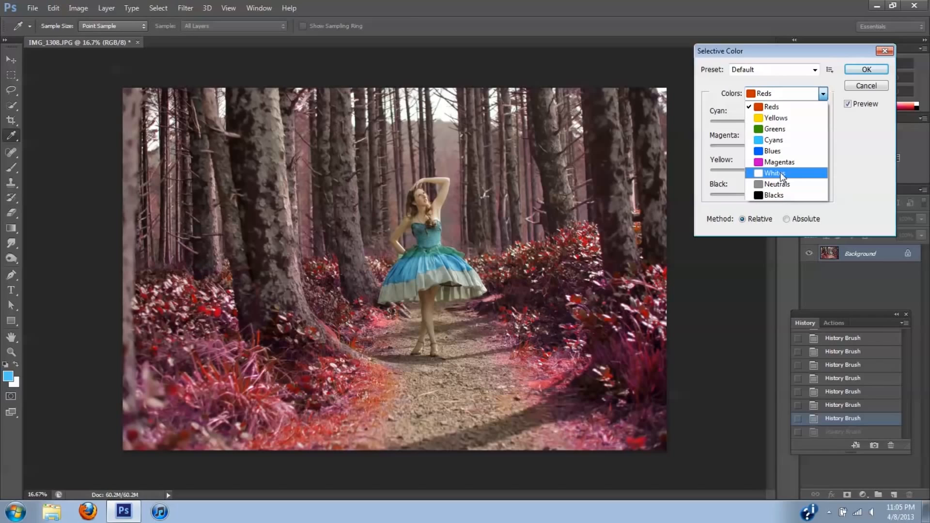
pyautogui.click(778, 173)
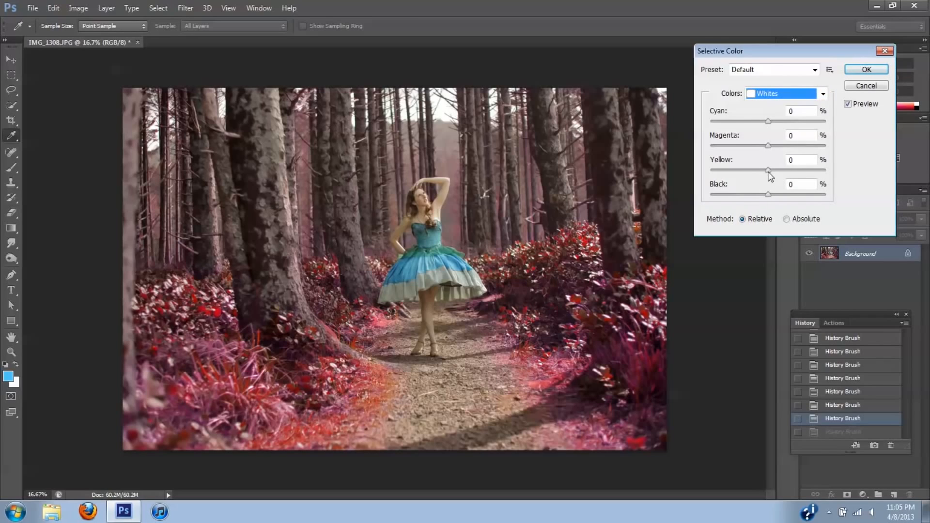
pyautogui.moveTo(768, 170); pyautogui.dragTo(703, 179)
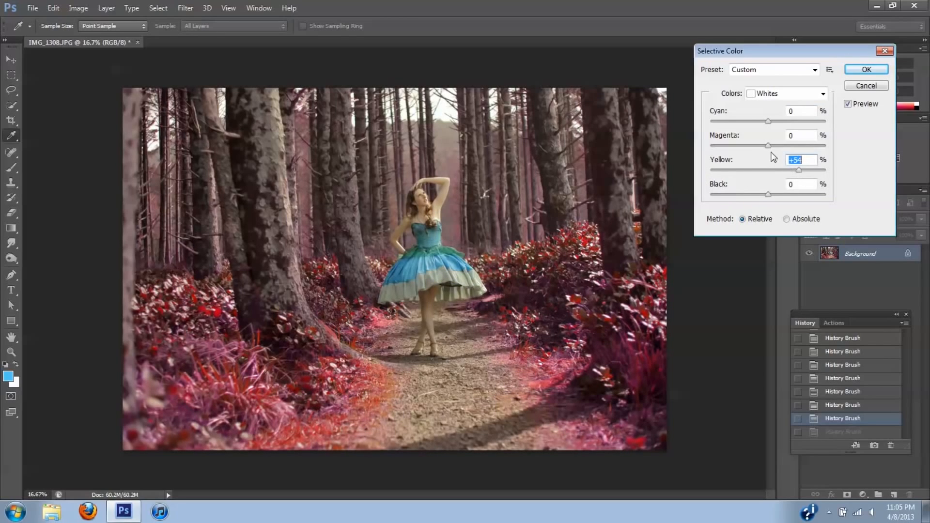
pyautogui.moveTo(764, 148); pyautogui.dragTo(802, 167)
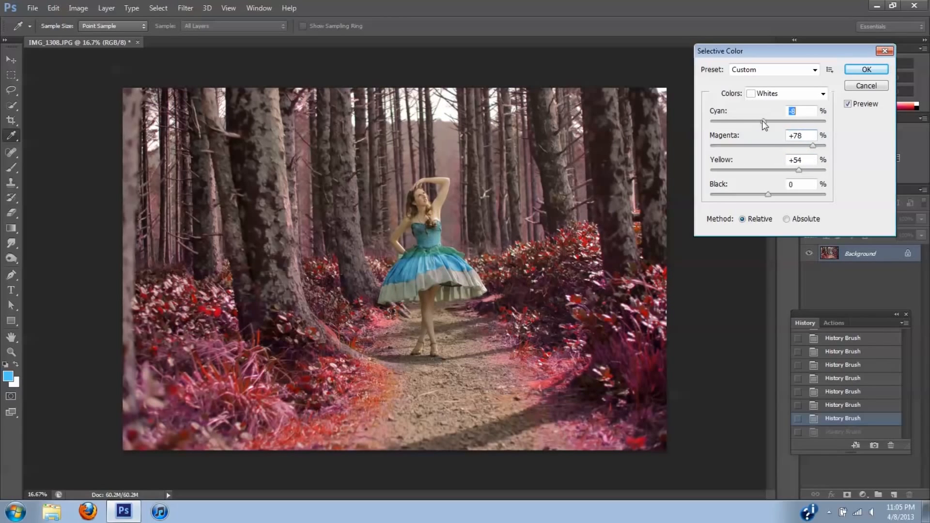
pyautogui.moveTo(764, 125); pyautogui.dragTo(741, 126)
# Set the Selective Color Neutrals to +4% cyan, fine-tune their magenta, and reduce their yellow.
pyautogui.click(823, 94)
pyautogui.click(791, 179)
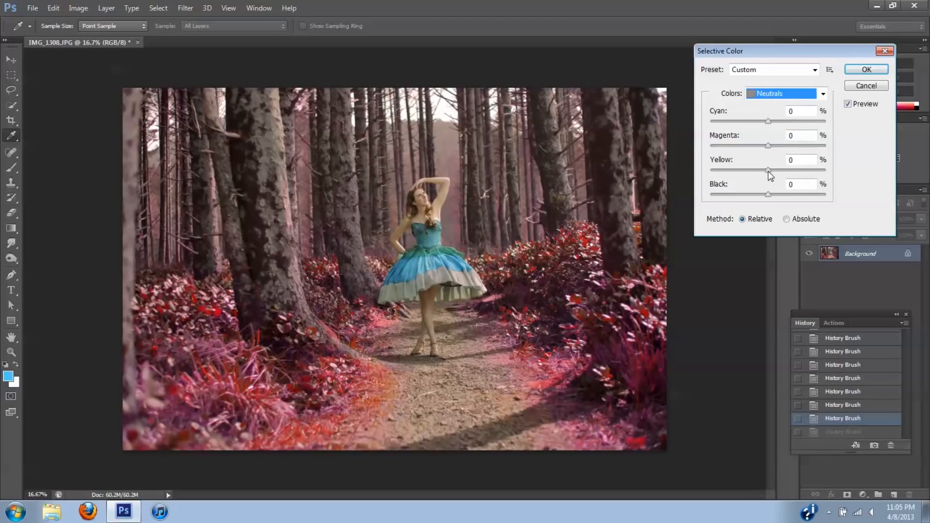
pyautogui.moveTo(768, 171); pyautogui.dragTo(765, 170)
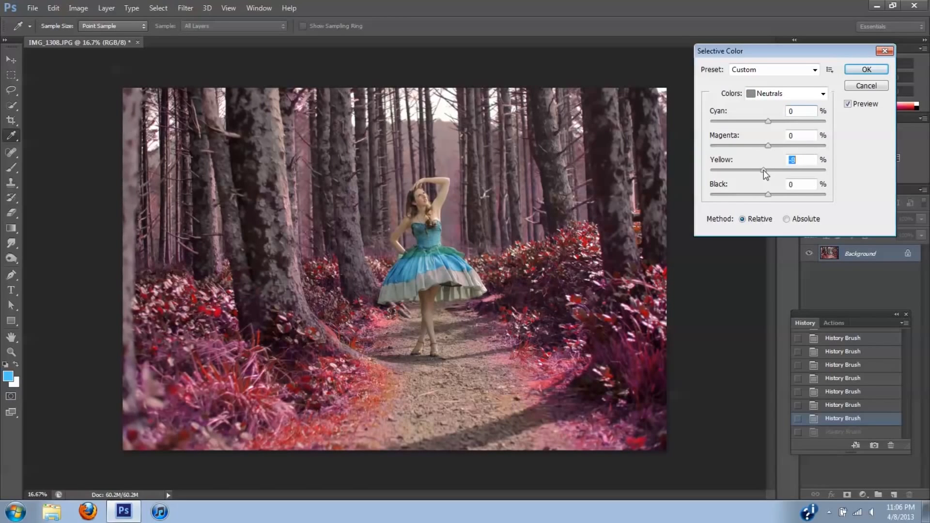
pyautogui.moveTo(764, 170); pyautogui.dragTo(763, 169)
pyautogui.moveTo(772, 147); pyautogui.dragTo(764, 146)
pyautogui.moveTo(767, 121); pyautogui.dragTo(771, 122)
pyautogui.moveTo(762, 170); pyautogui.dragTo(770, 147)
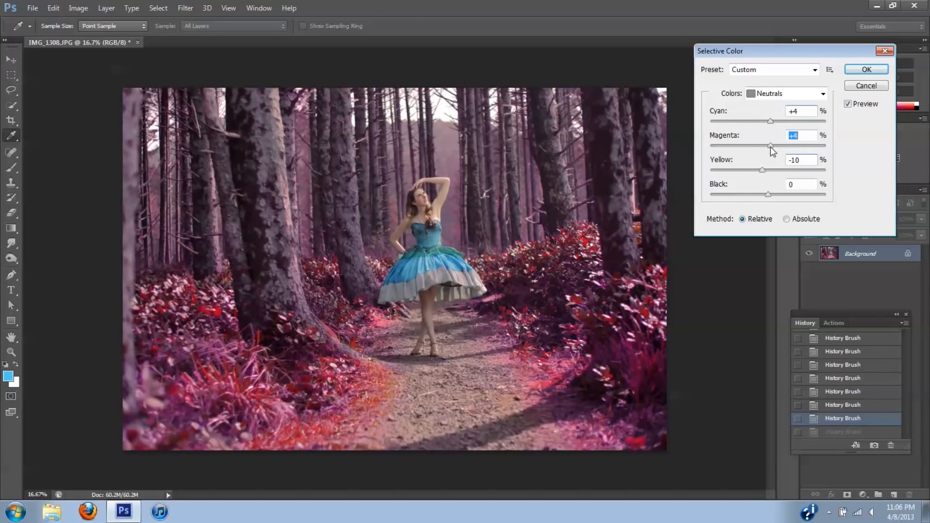
pyautogui.click(764, 170)
pyautogui.moveTo(771, 145); pyautogui.dragTo(764, 171)
# Set the Selective Color Blacks to +3% cyan and +6% magenta with slightly reduced yellow, comparing the photo with and without the preview.
pyautogui.click(823, 94)
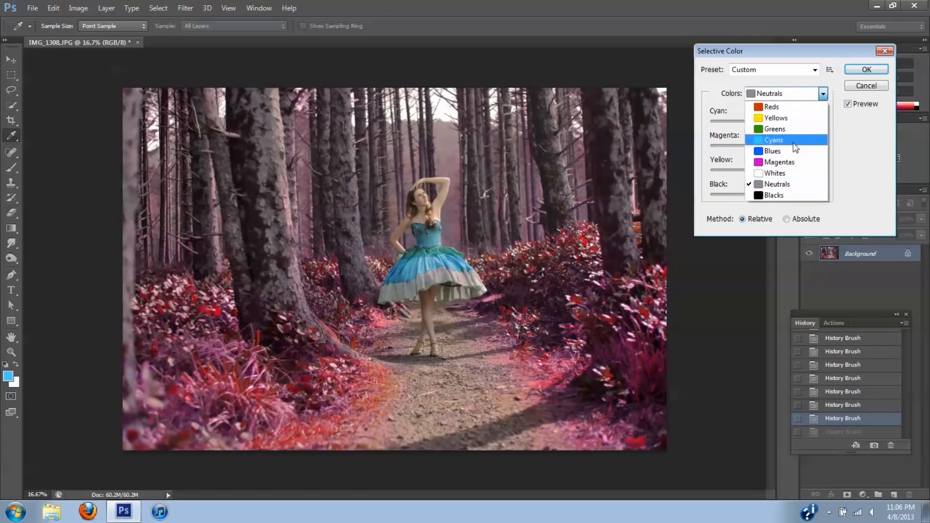
pyautogui.click(771, 195)
pyautogui.moveTo(765, 170); pyautogui.dragTo(761, 170)
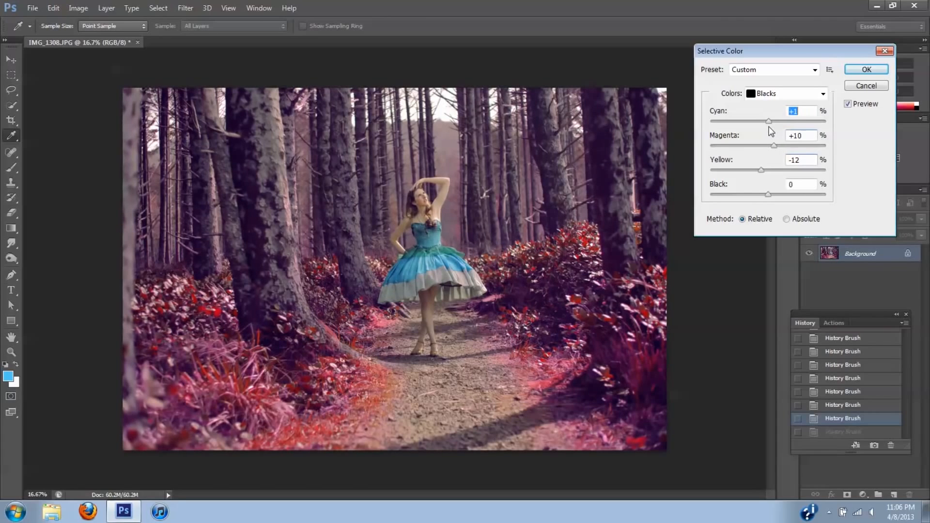
pyautogui.moveTo(769, 127); pyautogui.dragTo(770, 128)
pyautogui.click(763, 170)
pyautogui.moveTo(763, 171); pyautogui.dragTo(774, 154)
pyautogui.click(849, 103)
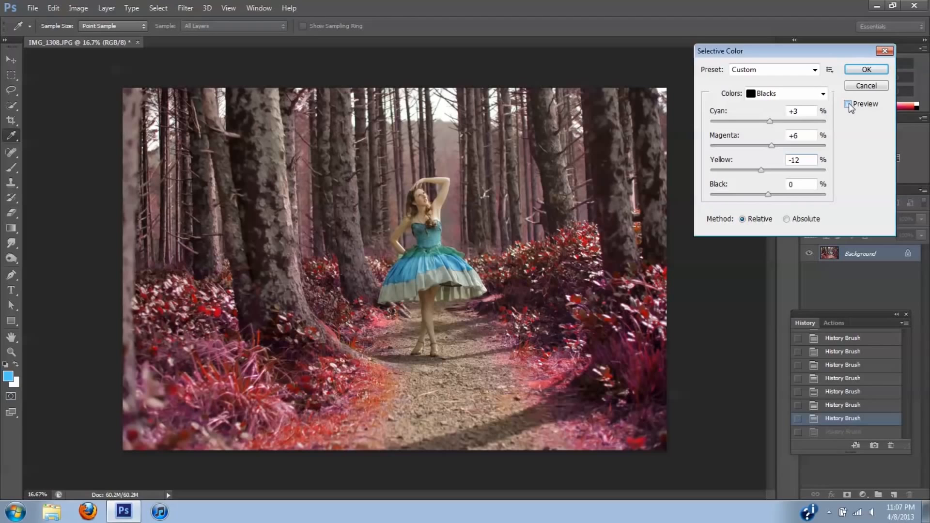
pyautogui.click(848, 104)
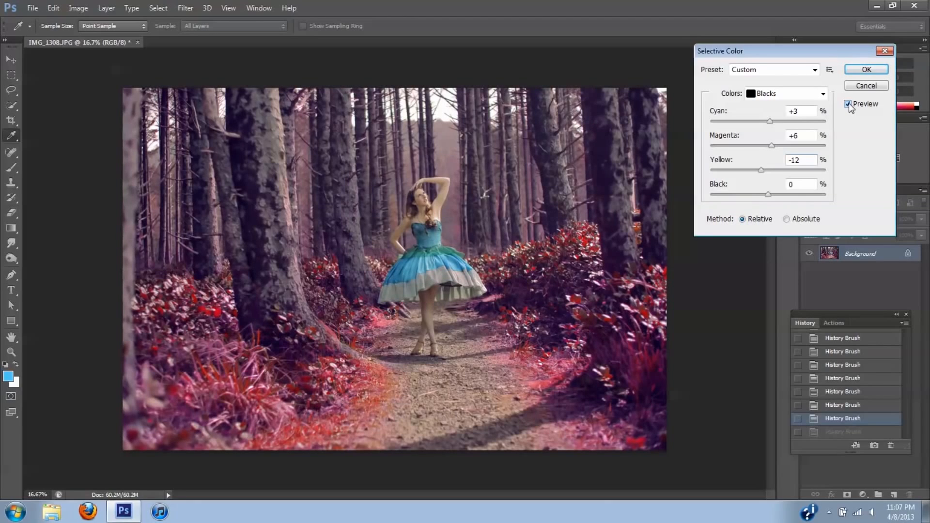
pyautogui.moveTo(762, 169); pyautogui.dragTo(763, 170)
# Set the Selective Color Reds to -15% cyan, +8% magenta and +30% yellow.
pyautogui.click(823, 93)
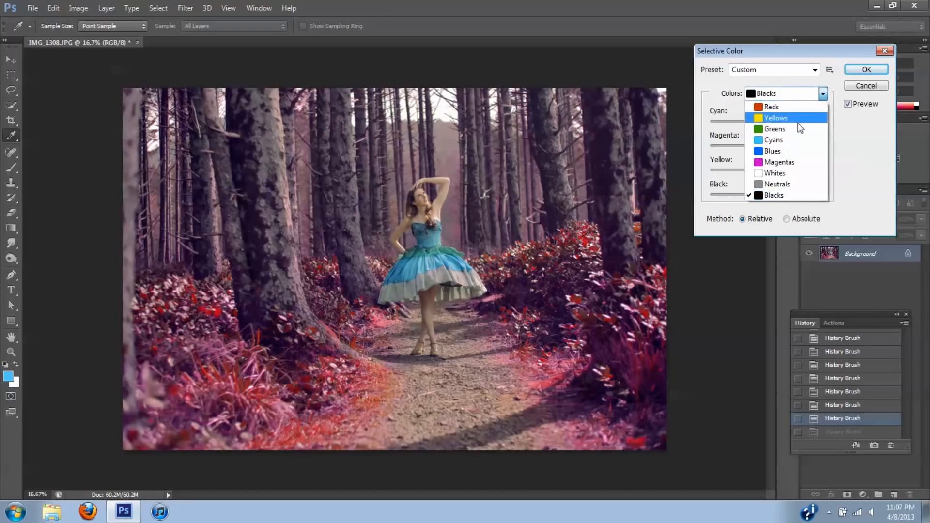
pyautogui.click(770, 107)
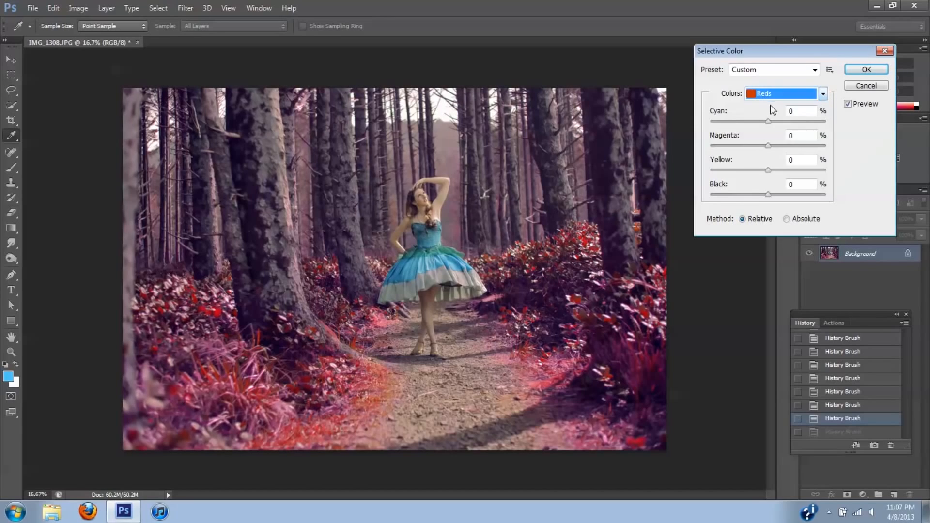
pyautogui.click(768, 170)
pyautogui.moveTo(779, 170)
pyautogui.mouseDown()
pyautogui.moveTo(764, 170)
pyautogui.moveTo(790, 173)
pyautogui.mouseUp()
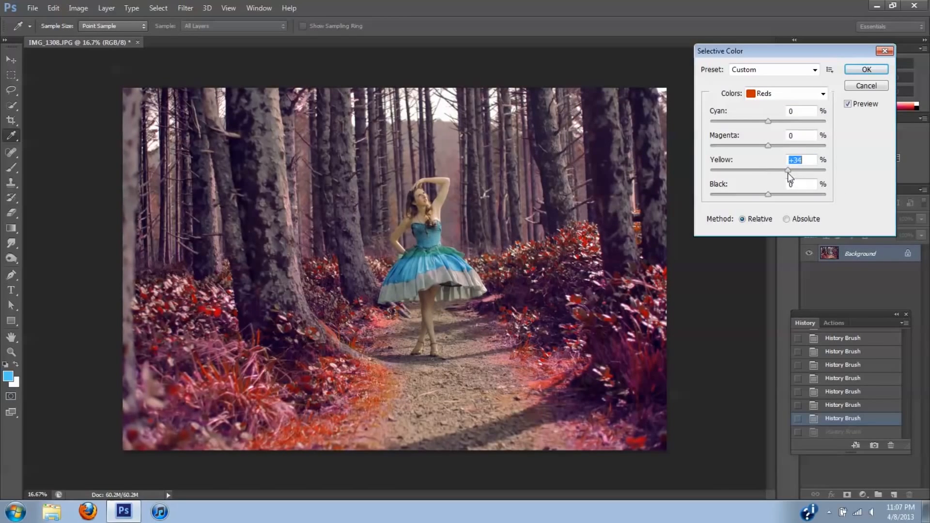
pyautogui.moveTo(784, 174); pyautogui.dragTo(761, 125)
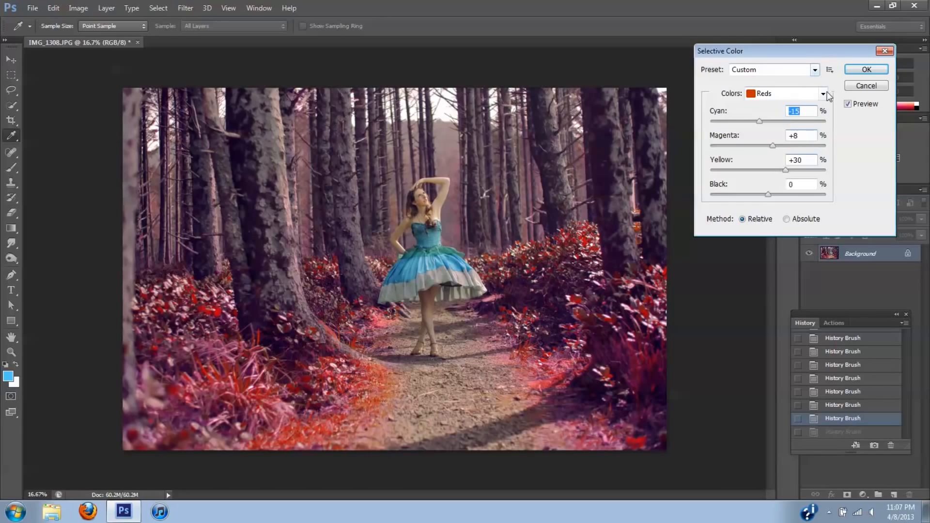
# Set the Selective Color Yellows to -14% cyan, +17% magenta and -38% yellow.
pyautogui.click(822, 94)
pyautogui.click(775, 117)
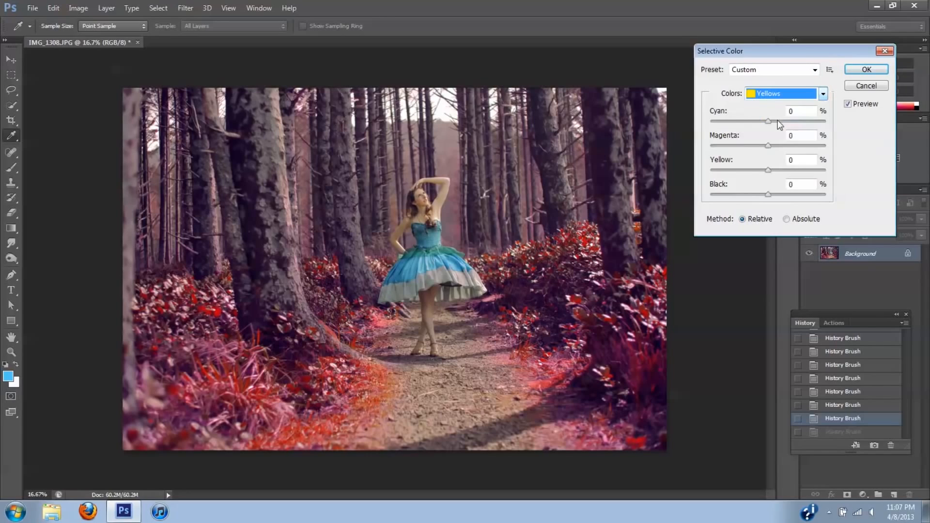
pyautogui.moveTo(769, 170); pyautogui.dragTo(748, 168)
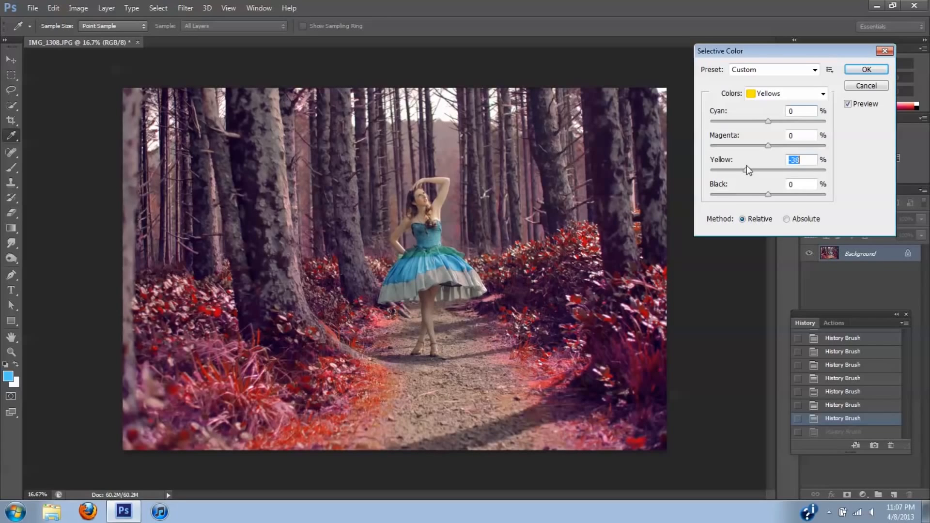
pyautogui.moveTo(771, 147)
pyautogui.mouseDown()
pyautogui.moveTo(788, 146)
pyautogui.moveTo(755, 124)
pyautogui.moveTo(823, 137)
pyautogui.moveTo(738, 138)
pyautogui.moveTo(759, 135)
pyautogui.mouseUp()
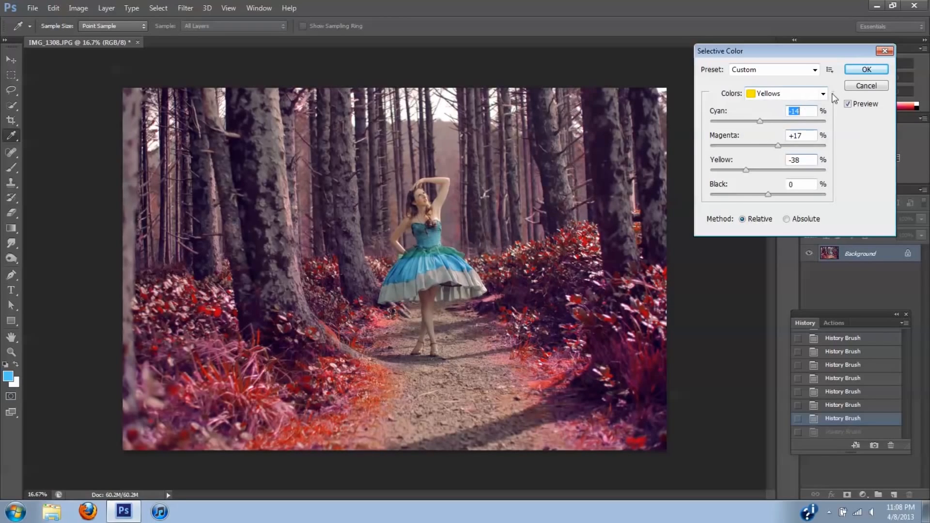
# Set the Selective Color Cyans to +36% cyan, -3% magenta and -54% yellow.
pyautogui.click(823, 95)
pyautogui.click(778, 137)
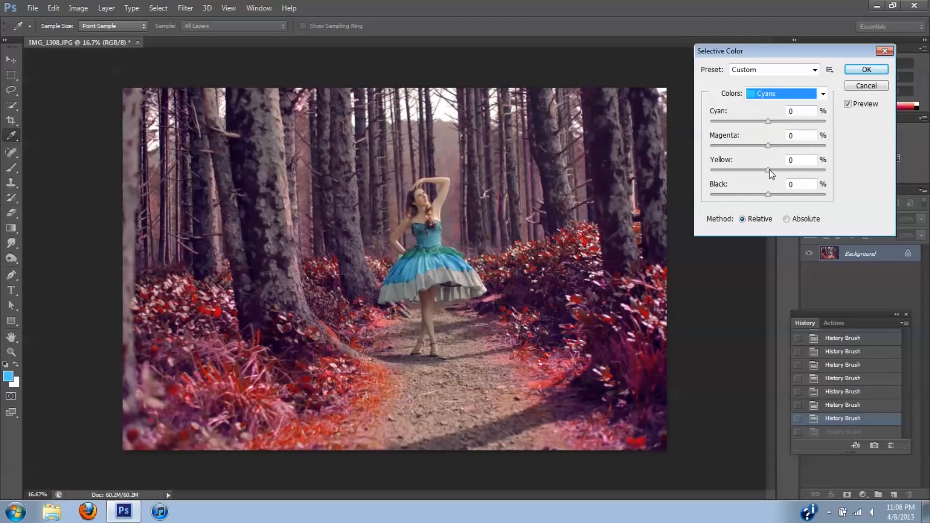
pyautogui.moveTo(769, 170); pyautogui.dragTo(788, 122)
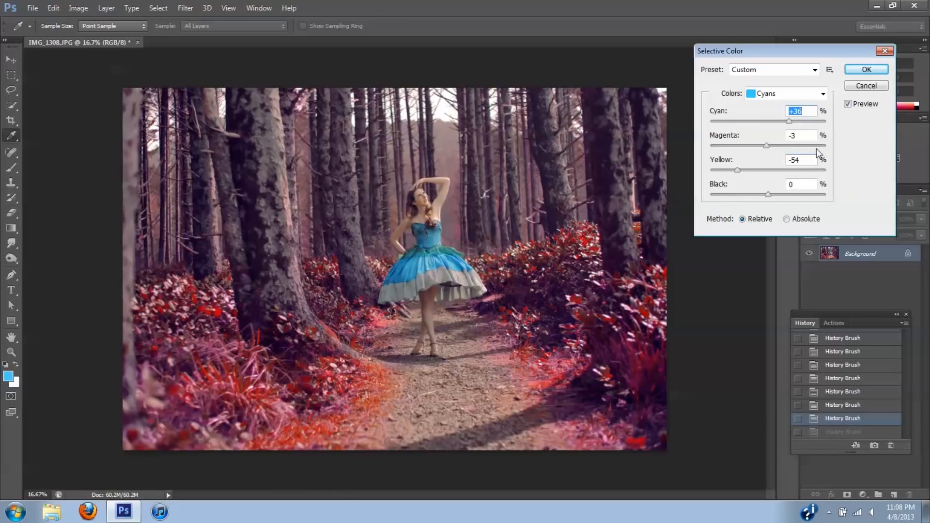
# Set the Selective Color Magentas to +86% cyan, +7% magenta and -15% yellow.
pyautogui.click(823, 94)
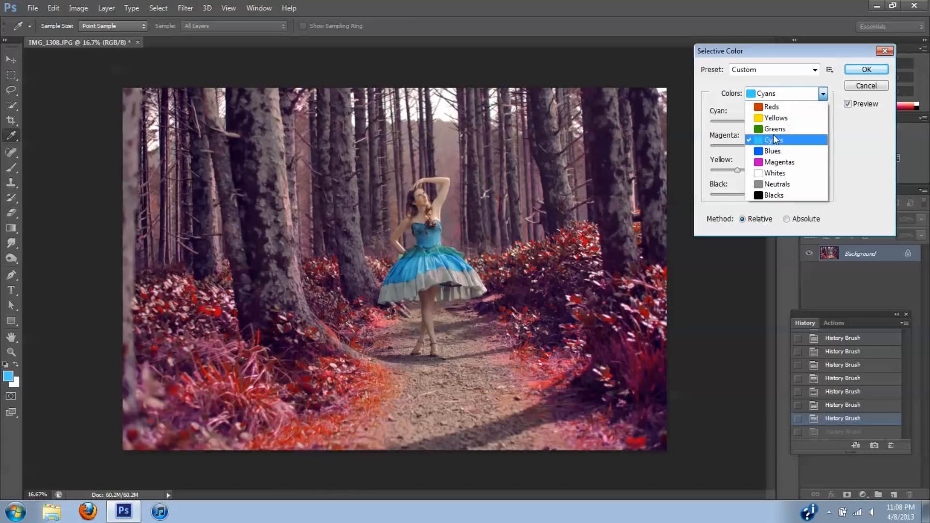
pyautogui.click(775, 163)
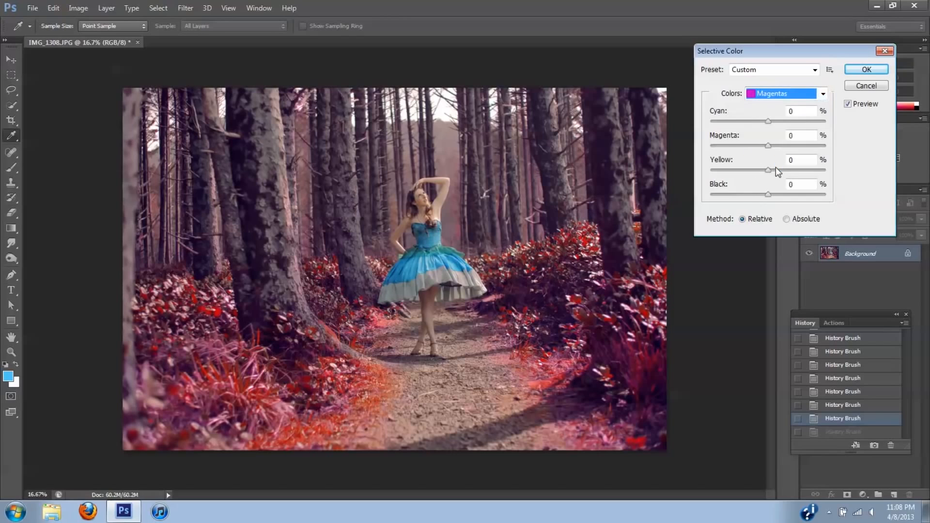
pyautogui.click(769, 121)
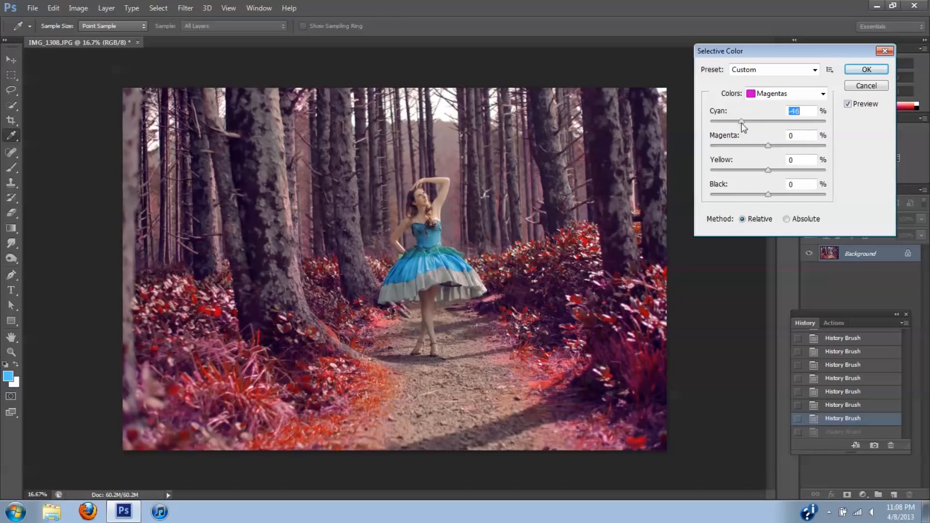
pyautogui.moveTo(741, 123); pyautogui.dragTo(773, 146)
pyautogui.moveTo(782, 123); pyautogui.dragTo(817, 130)
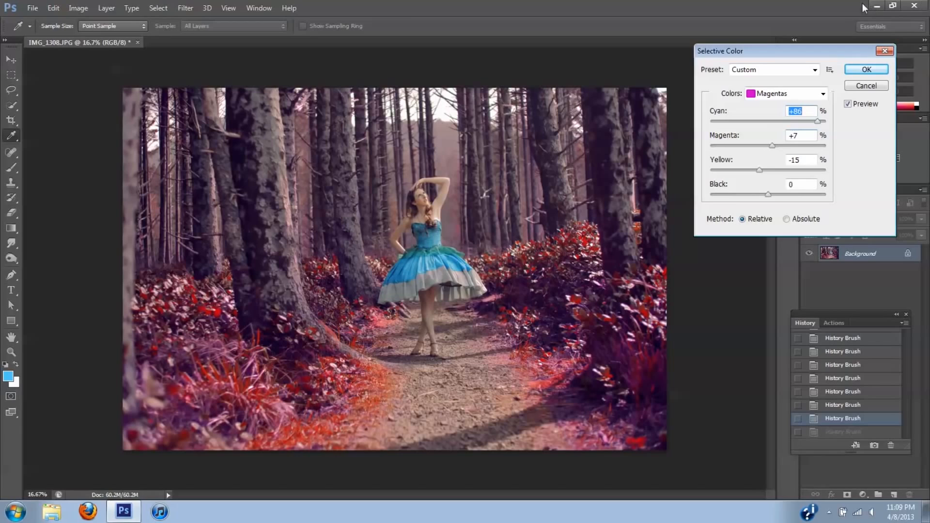
# Compare the photo with and without the Selective Color preview and apply the adjustment.
pyautogui.click(823, 94)
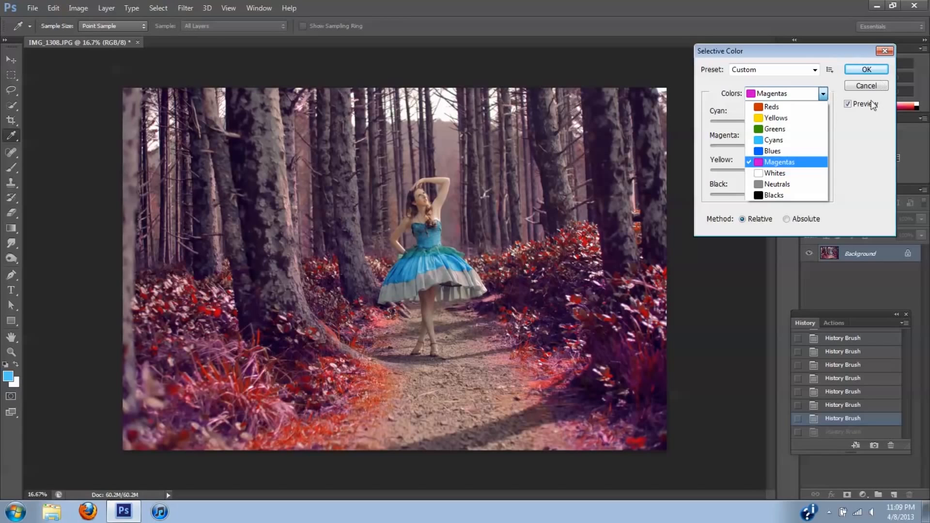
pyautogui.click(849, 108)
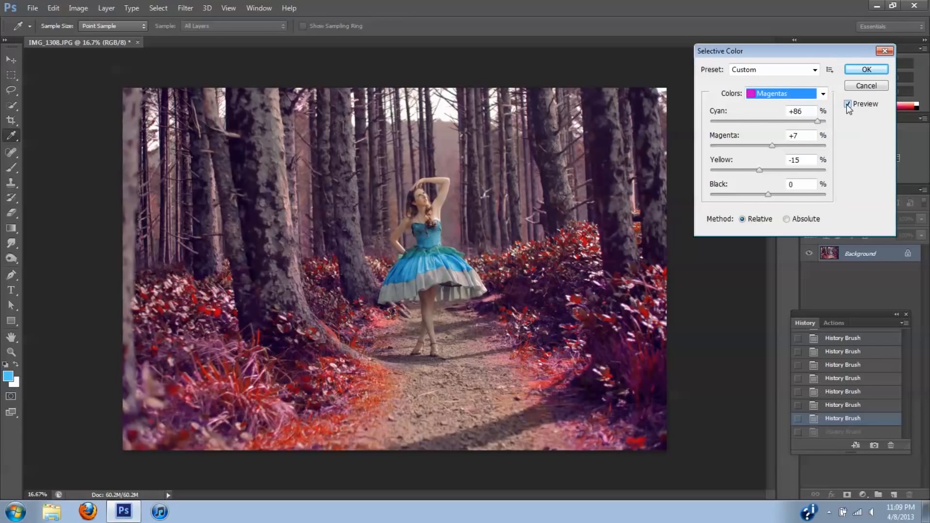
pyautogui.click(849, 108)
pyautogui.click(849, 105)
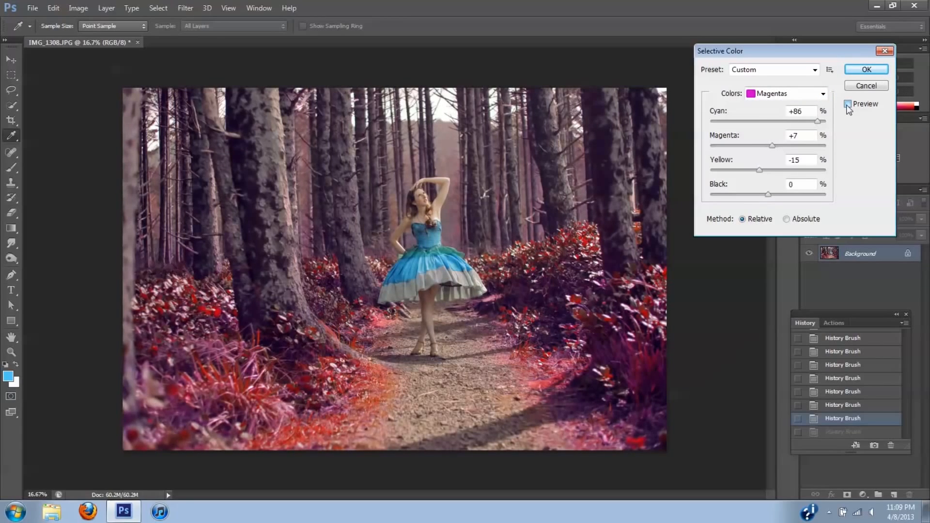
pyautogui.click(865, 70)
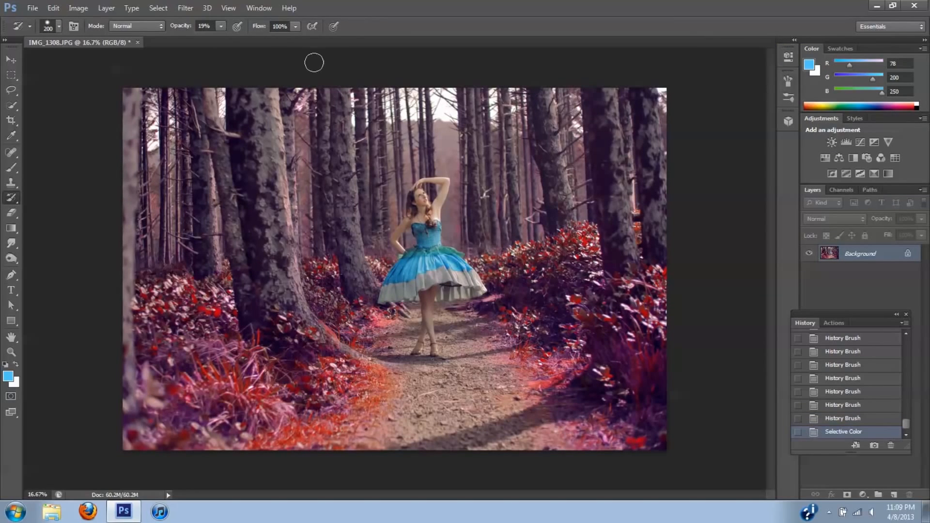
# Apply a Hue/Saturation adjustment that raises the saturation of the Cyans to +16.
pyautogui.click(75, 8)
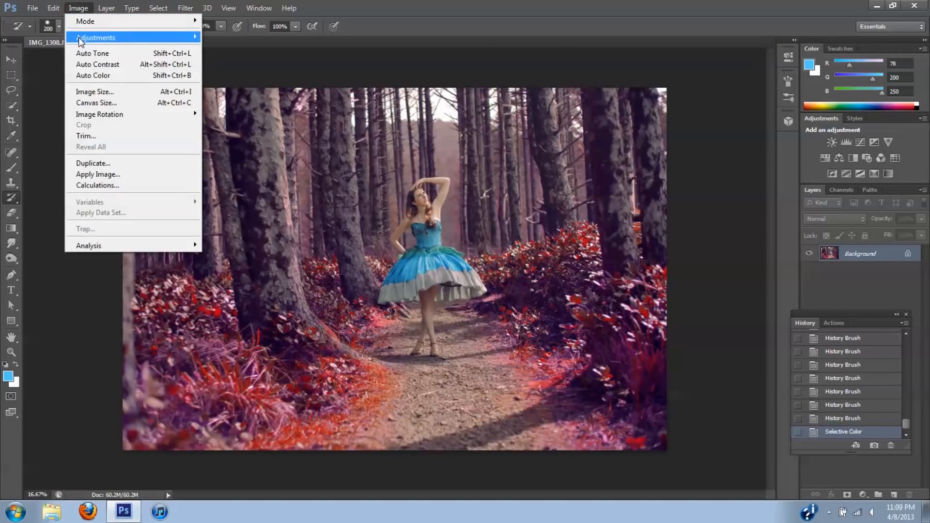
pyautogui.moveTo(80, 39)
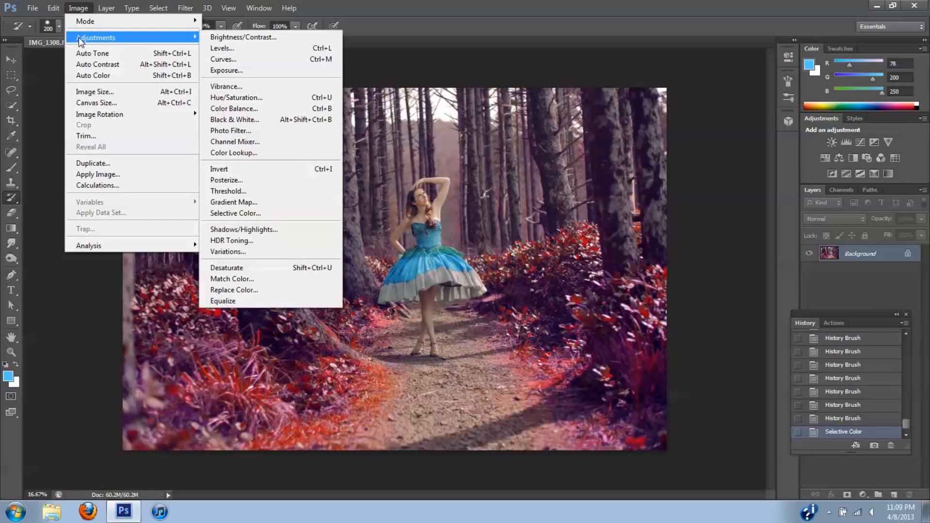
pyautogui.click(230, 97)
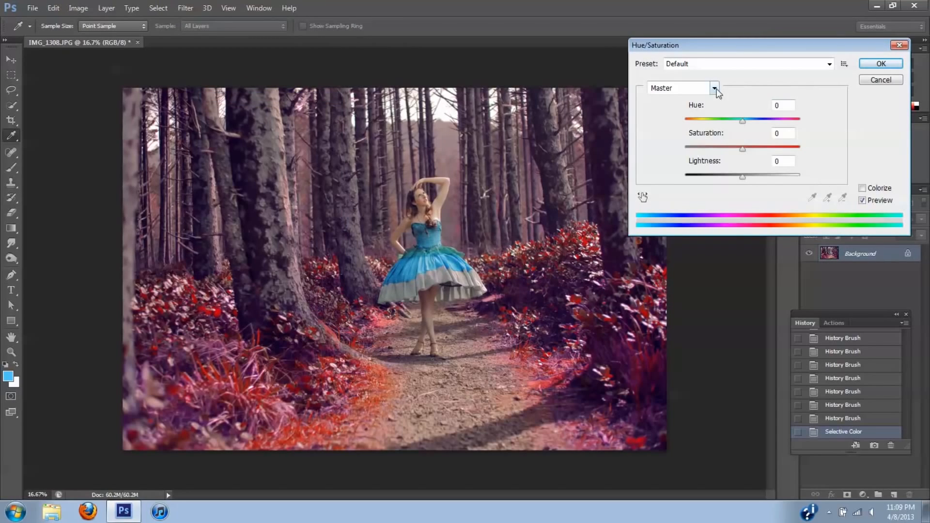
pyautogui.click(714, 87)
pyautogui.click(666, 140)
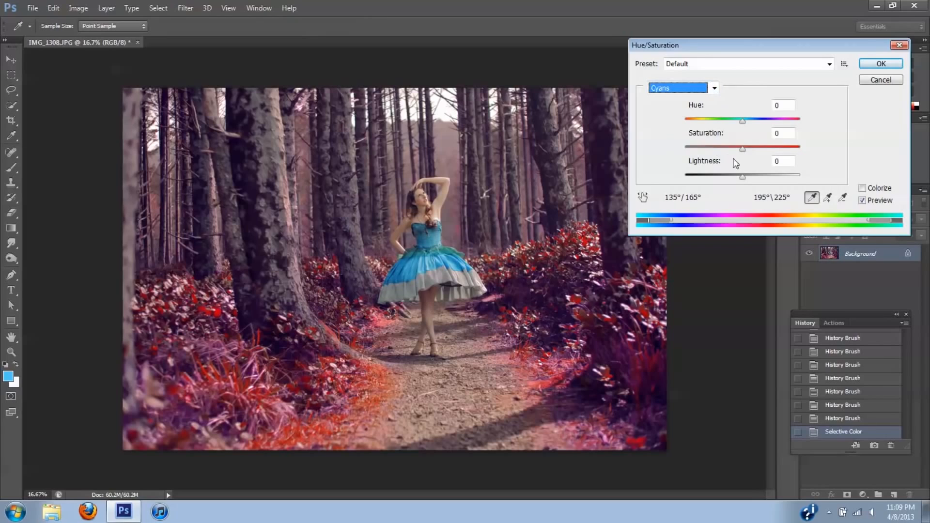
pyautogui.moveTo(743, 150)
pyautogui.mouseDown()
pyautogui.moveTo(758, 148)
pyautogui.moveTo(749, 149)
pyautogui.mouseUp()
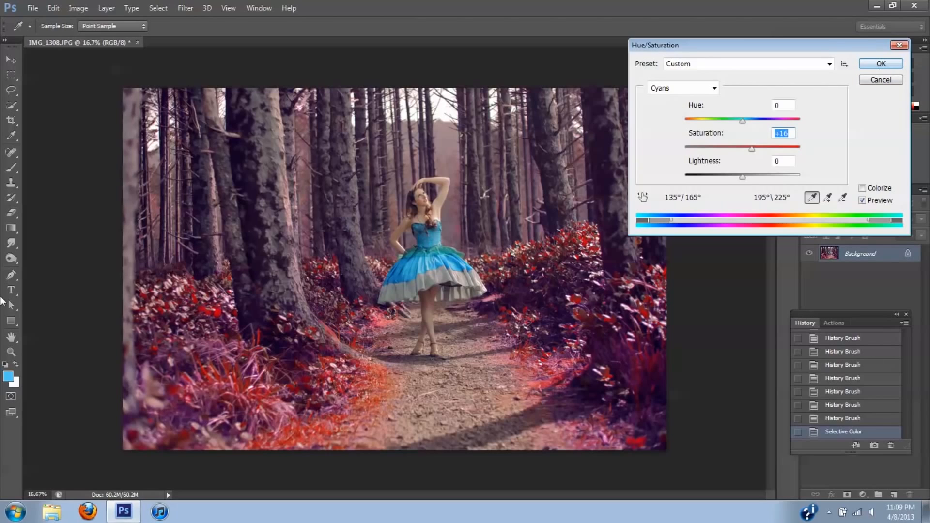
pyautogui.click(893, 64)
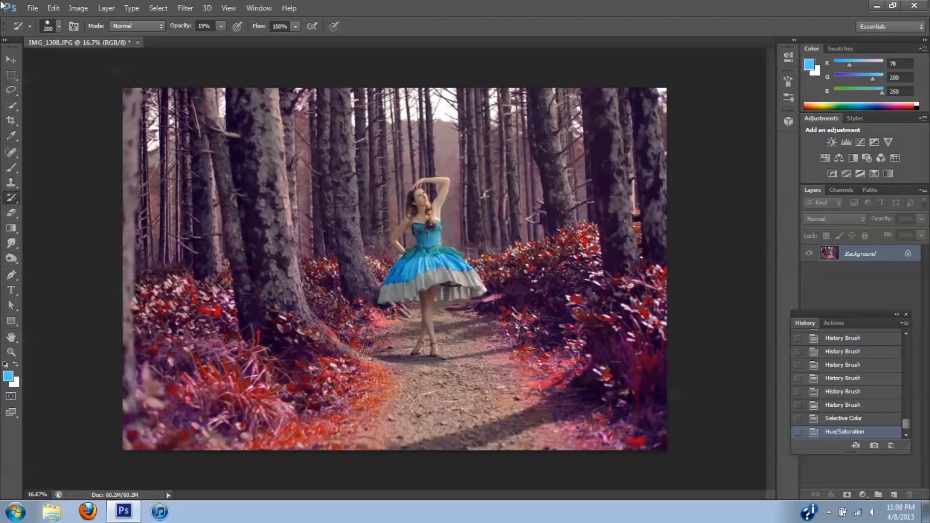
pyautogui.click(78, 11)
pyautogui.moveTo(89, 43)
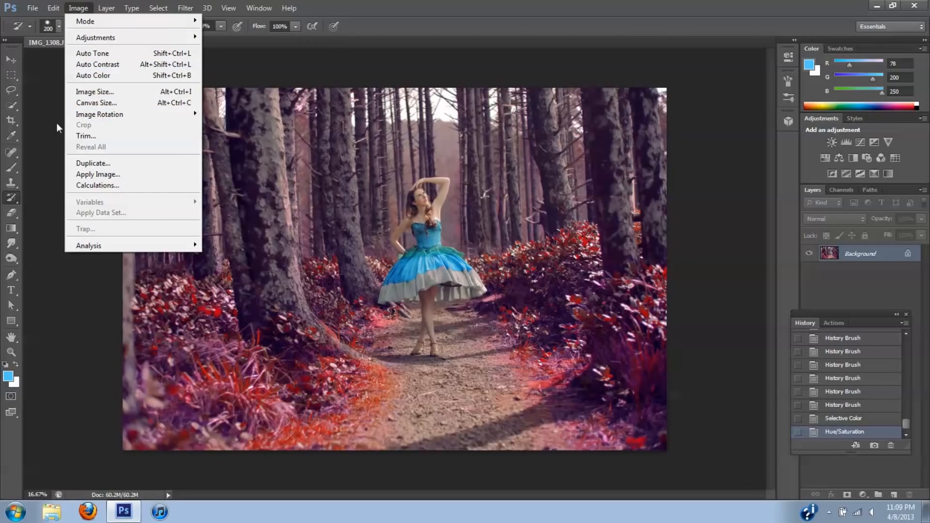
pyautogui.click(46, 115)
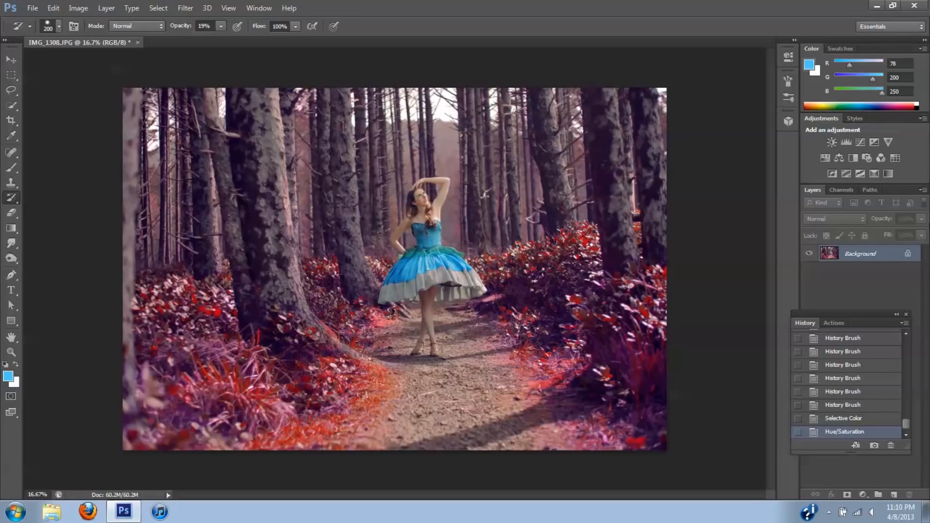
# Remove the dark blemish on the woman's rear lower leg with the Spot Healing Brush at 200% zoom.
pyautogui.hotkey('ctrl', '+')
pyautogui.hotkey('ctrl', '+')
pyautogui.hotkey('ctrl', '+')
pyautogui.hotkey('ctrl', '+')
pyautogui.hotkey('ctrl', '+')
pyautogui.hotkey('ctrl', '+')
pyautogui.hotkey('ctrl', '+')
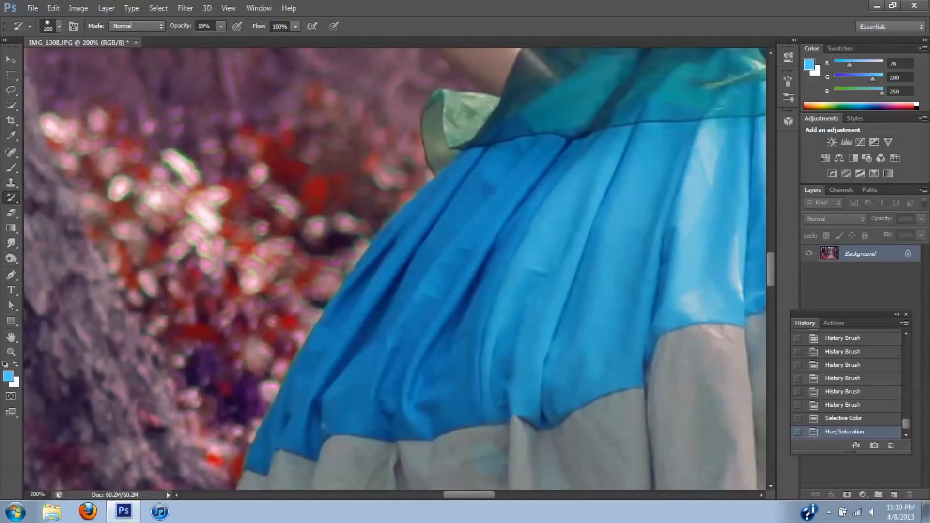
pyautogui.moveTo(482, 496); pyautogui.dragTo(507, 504)
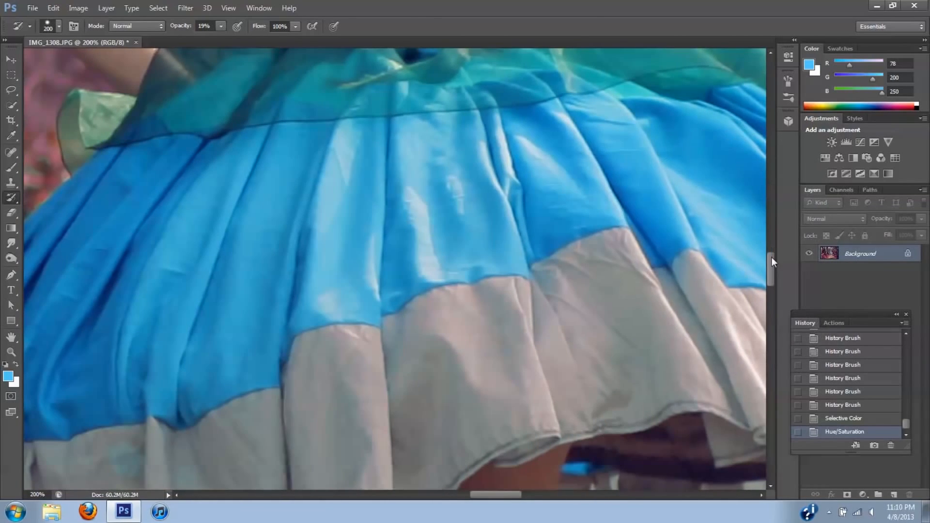
pyautogui.moveTo(772, 257); pyautogui.dragTo(770, 331)
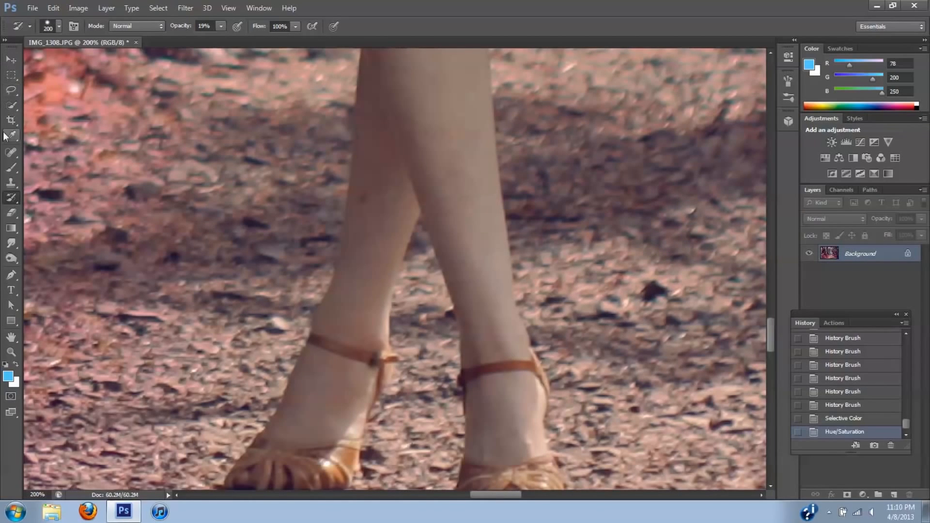
pyautogui.click(7, 154)
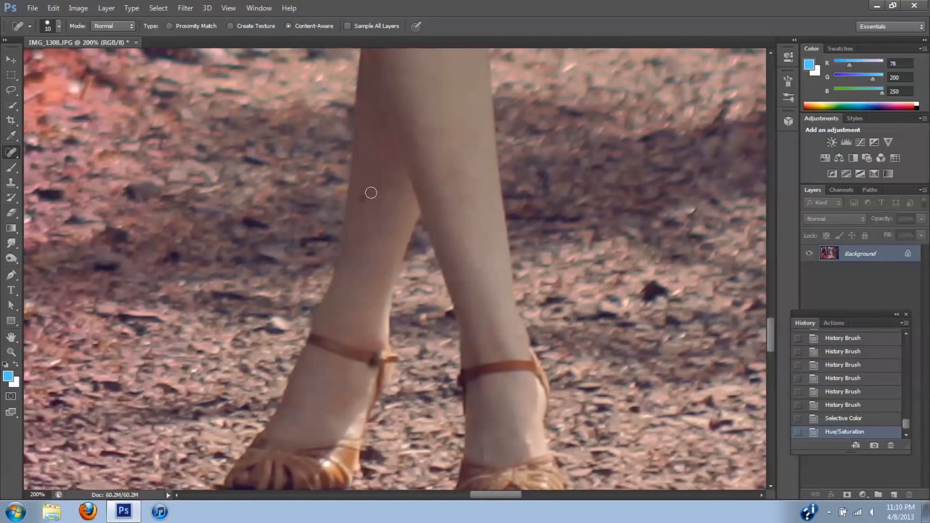
pyautogui.moveTo(364, 193); pyautogui.dragTo(362, 200)
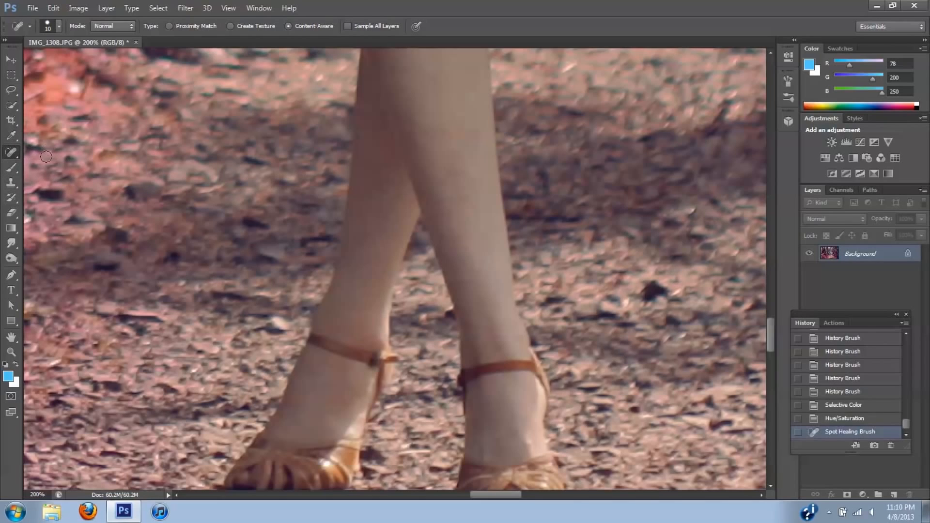
# Heal the remaining small spots and uneven skin on both lower legs with the Spot Healing Brush.
pyautogui.click(349, 186)
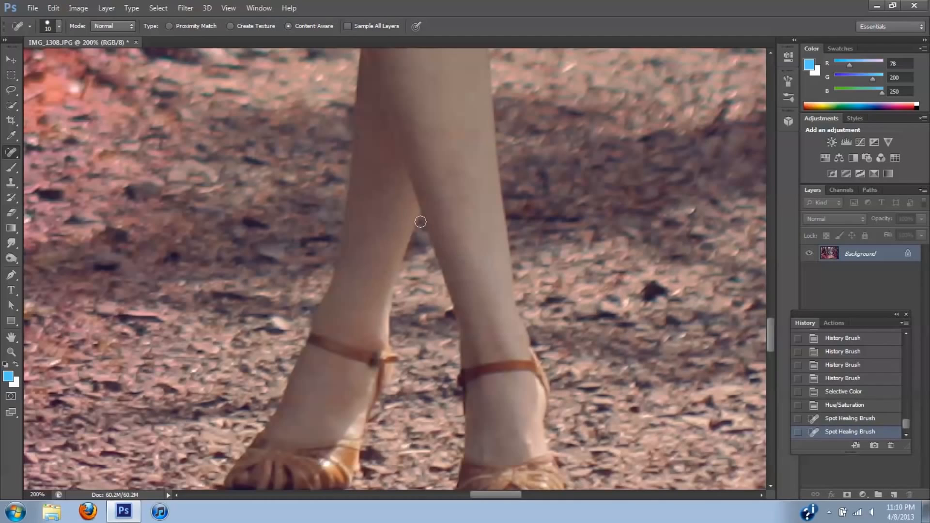
pyautogui.click(348, 187)
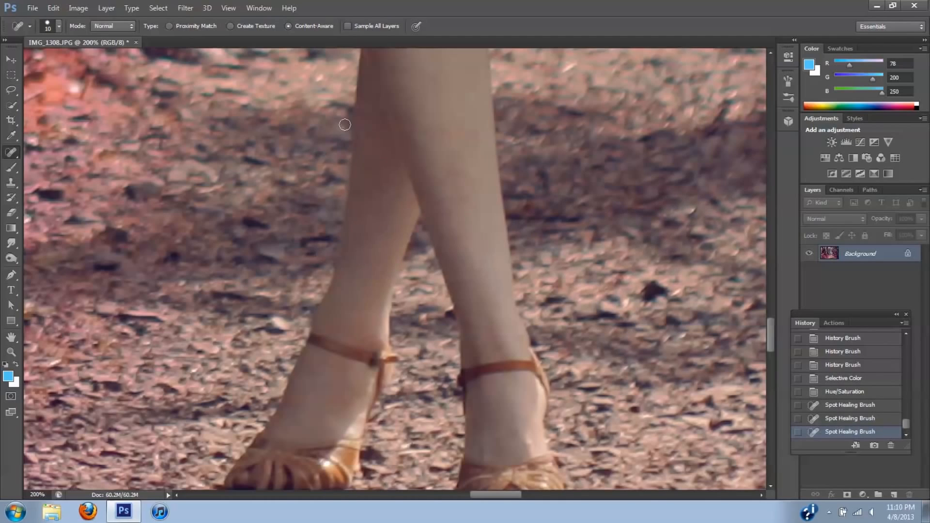
pyautogui.click(350, 190)
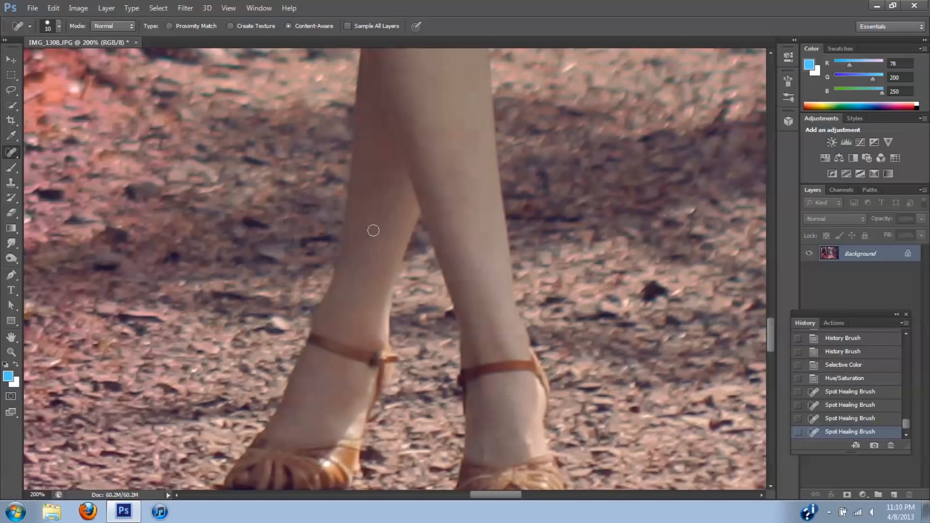
pyautogui.click(359, 193)
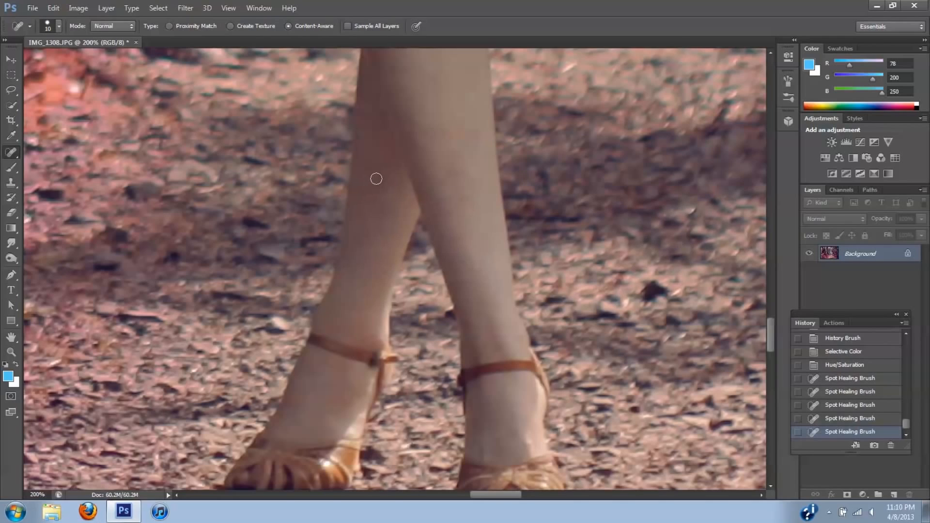
pyautogui.click(376, 178)
pyautogui.click(370, 166)
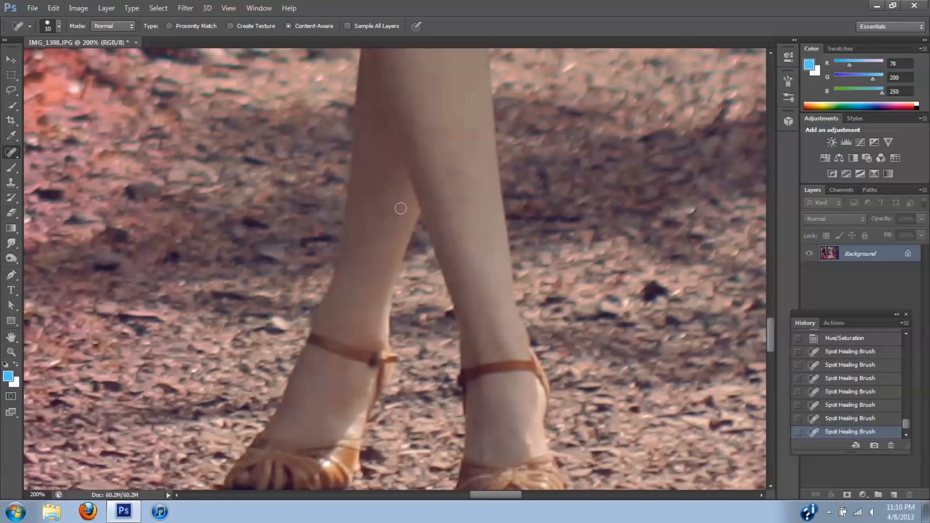
pyautogui.click(361, 218)
pyautogui.click(437, 201)
pyautogui.click(473, 139)
pyautogui.click(463, 138)
# Heal skin marks around the woman's knee and thigh, undoing one stroke and retouching the thigh's outer edge.
pyautogui.moveTo(771, 331); pyautogui.dragTo(764, 306)
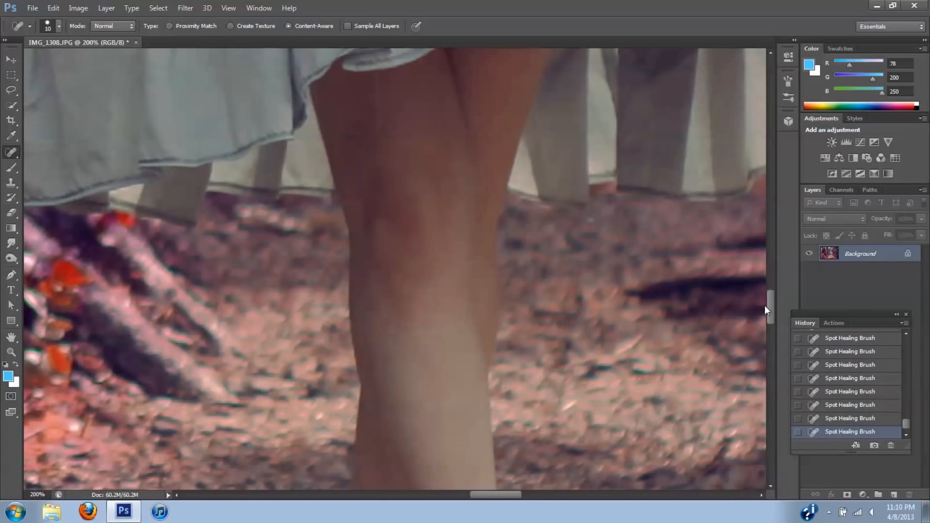
pyautogui.click(388, 354)
pyautogui.click(388, 287)
pyautogui.moveTo(375, 82); pyautogui.dragTo(381, 130)
pyautogui.click(855, 419)
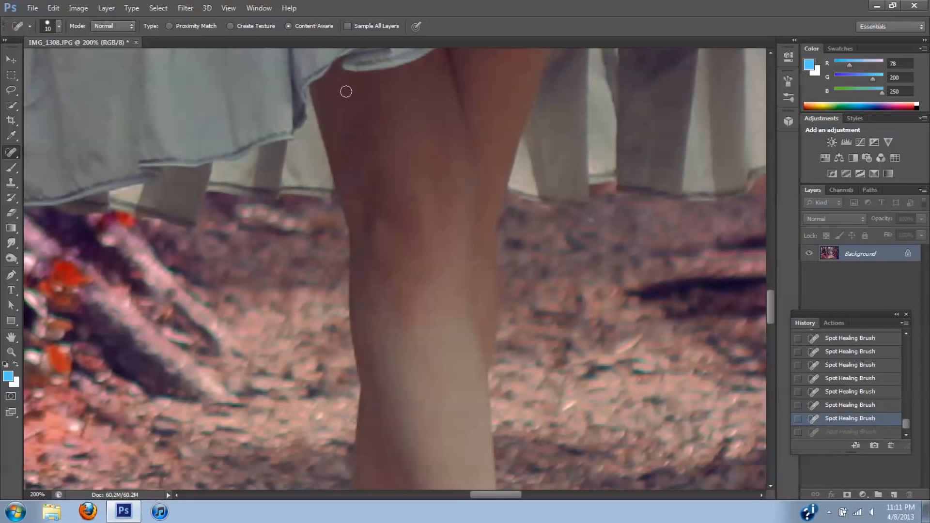
pyautogui.moveTo(338, 87); pyautogui.dragTo(338, 134)
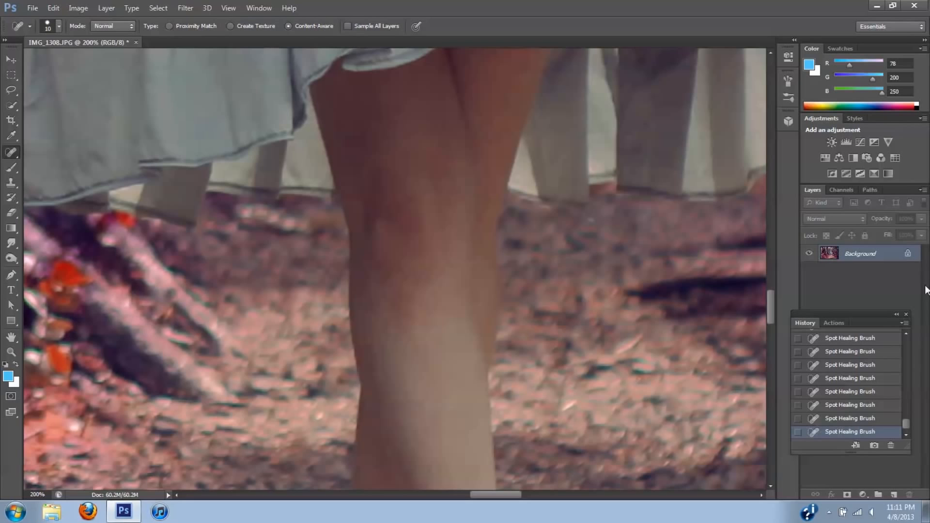
# Set up the Burn tool with its range on Shadows at the woman's face and hair.
pyautogui.moveTo(768, 303); pyautogui.dragTo(762, 203)
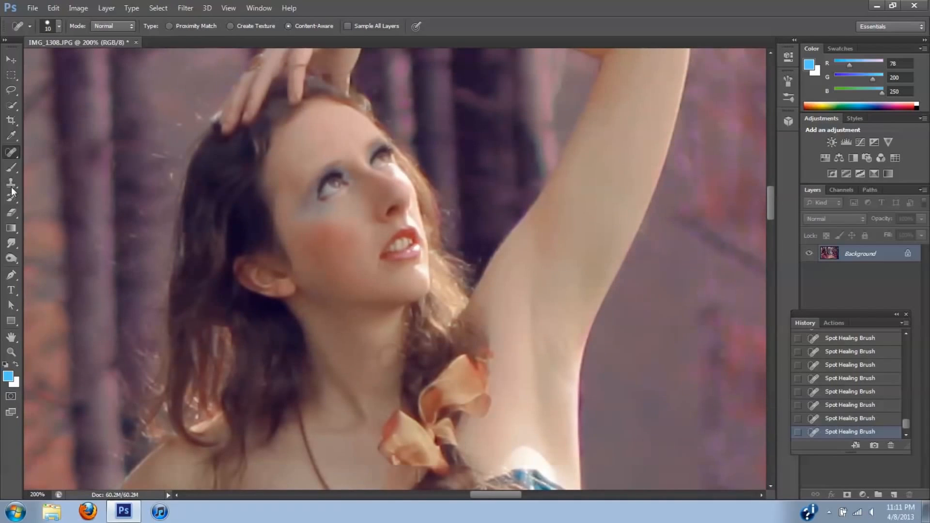
pyautogui.click(10, 259)
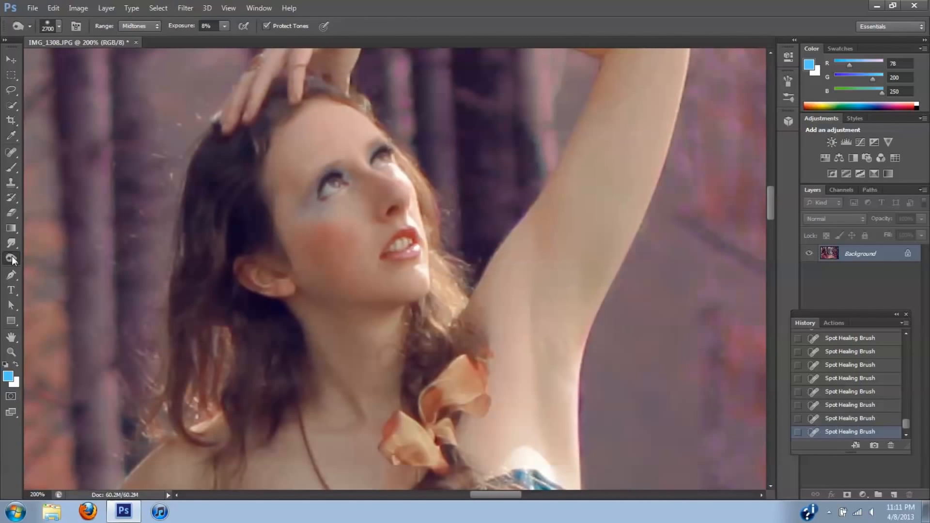
pyautogui.click(155, 25)
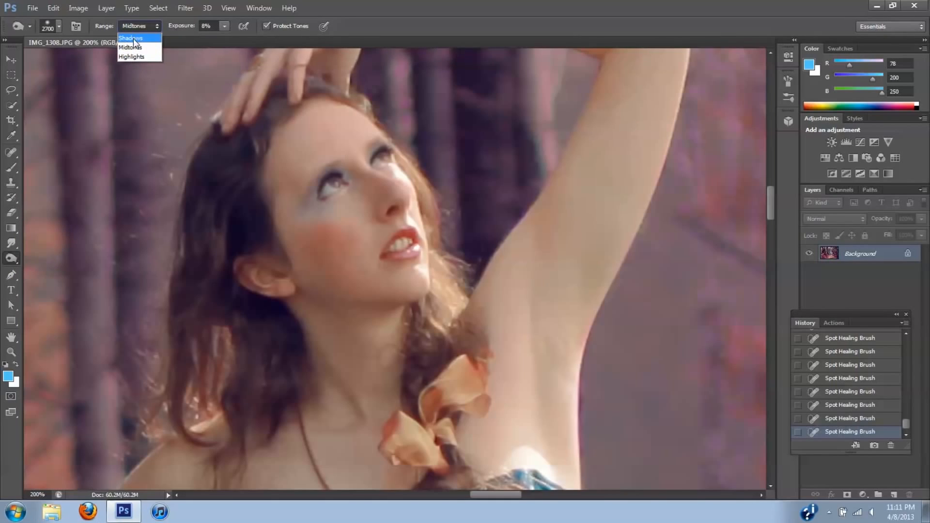
pyautogui.click(133, 39)
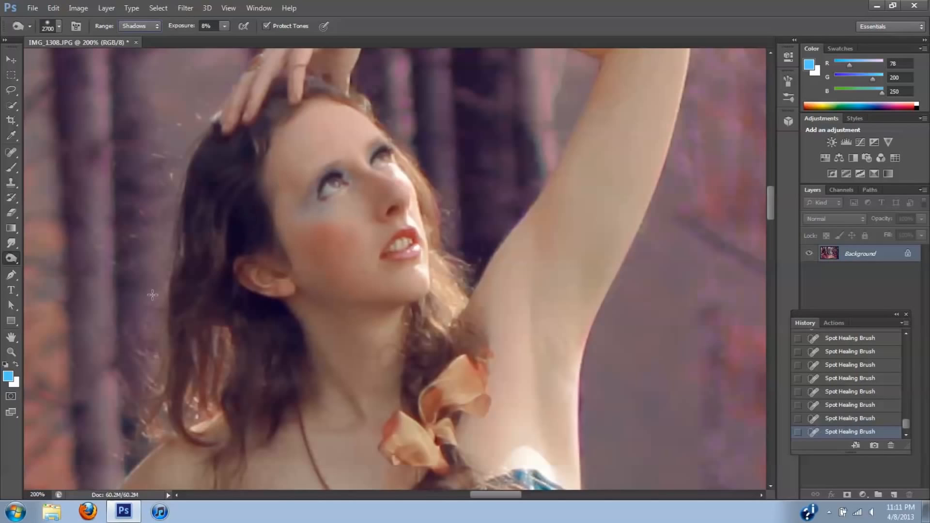
# Undo the oversized burn stroke and reduce the Burn tool's brush size to 7.
pyautogui.click(41, 455)
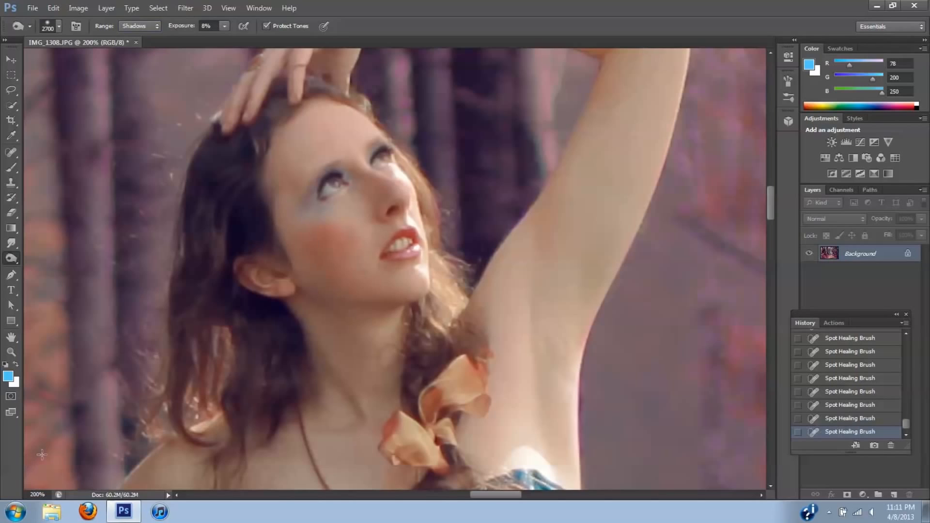
pyautogui.click(848, 418)
pyautogui.press('[')
pyautogui.press('[')
pyautogui.press('[')
pyautogui.press('[')
pyautogui.press('[')
pyautogui.press('[')
pyautogui.press('[')
pyautogui.press('[')
pyautogui.press('[')
pyautogui.press('[')
pyautogui.press('[')
pyautogui.press('[')
pyautogui.press('[')
pyautogui.press('[')
pyautogui.press('[')
pyautogui.press('[')
pyautogui.press('[')
pyautogui.press('[')
pyautogui.press('[')
pyautogui.press('[')
pyautogui.press('[')
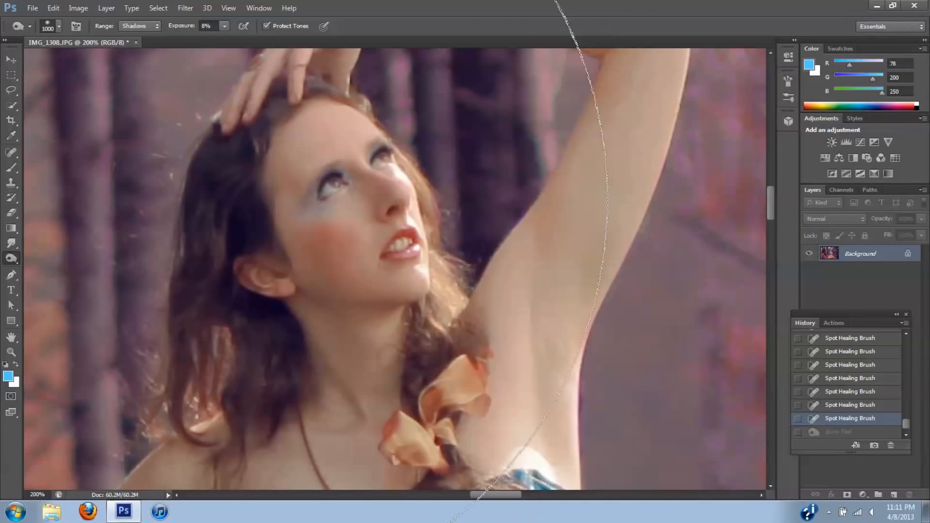
pyautogui.press('[')
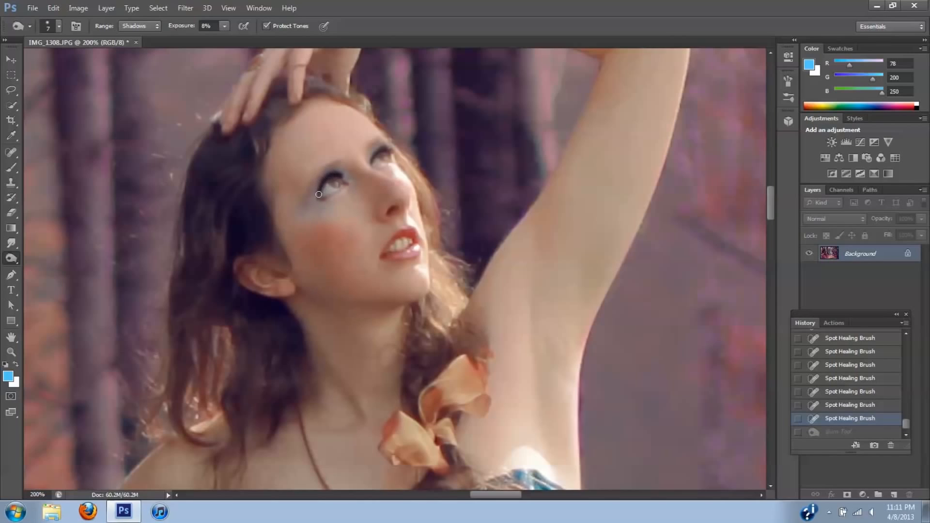
# Burn the lash lines and irises of both eyes at 8% exposure, and step back the last two strokes.
pyautogui.moveTo(319, 194)
pyautogui.mouseDown()
pyautogui.moveTo(336, 176)
pyautogui.moveTo(375, 197)
pyautogui.mouseUp()
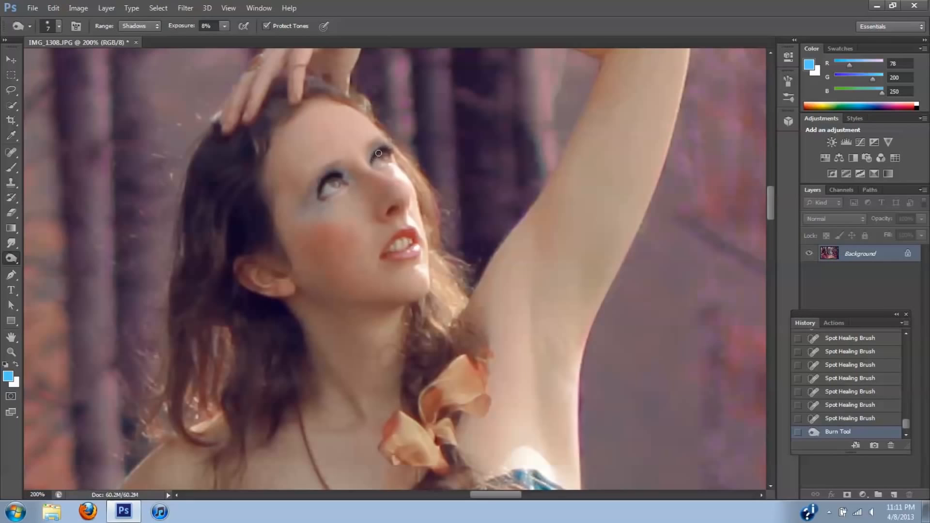
pyautogui.moveTo(391, 152); pyautogui.dragTo(375, 151)
pyautogui.click(336, 184)
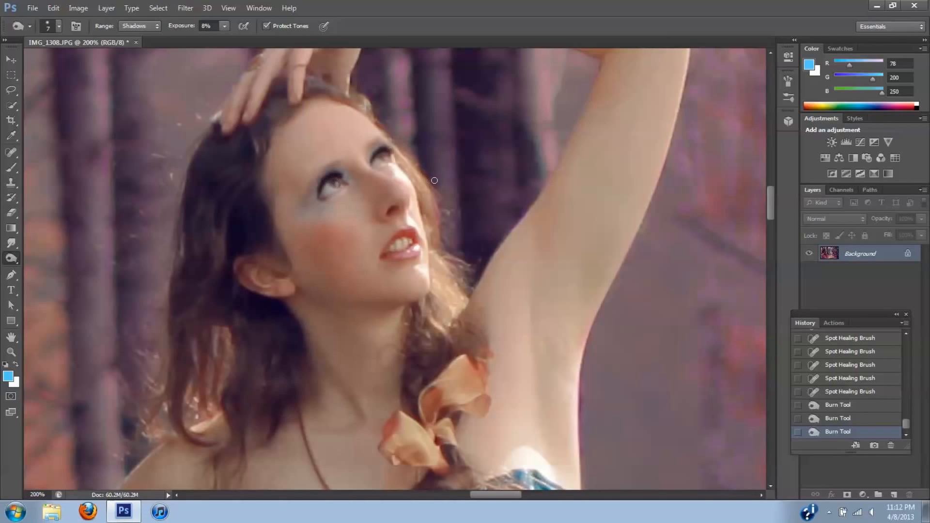
pyautogui.click(384, 156)
pyautogui.click(383, 156)
pyautogui.click(388, 156)
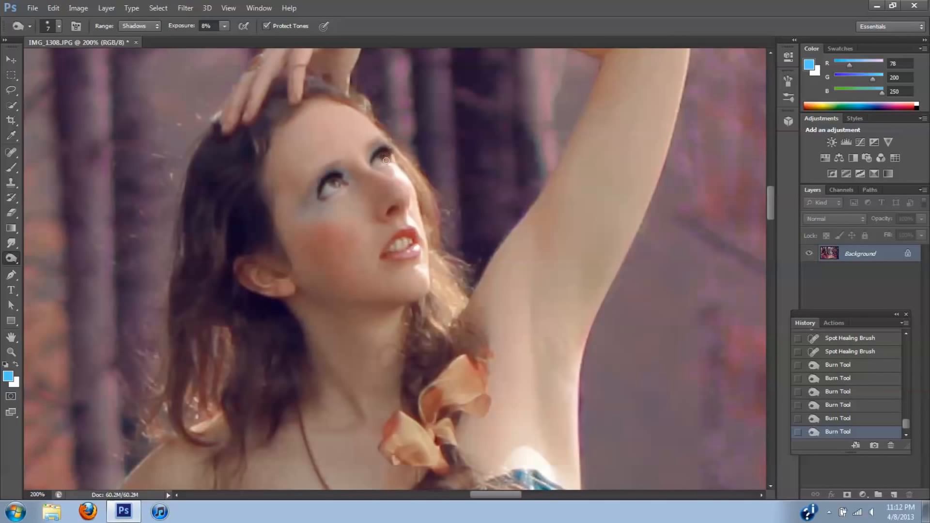
pyautogui.click(387, 156)
pyautogui.click(848, 418)
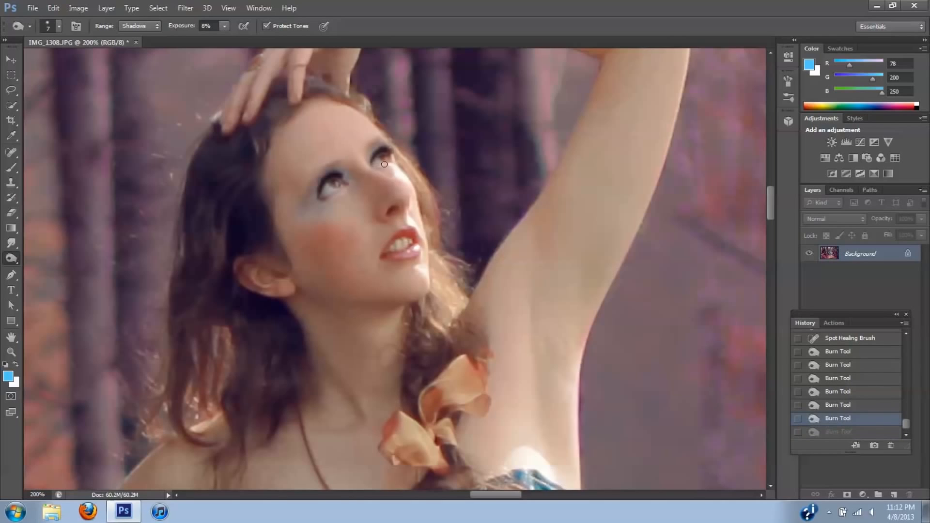
pyautogui.click(841, 407)
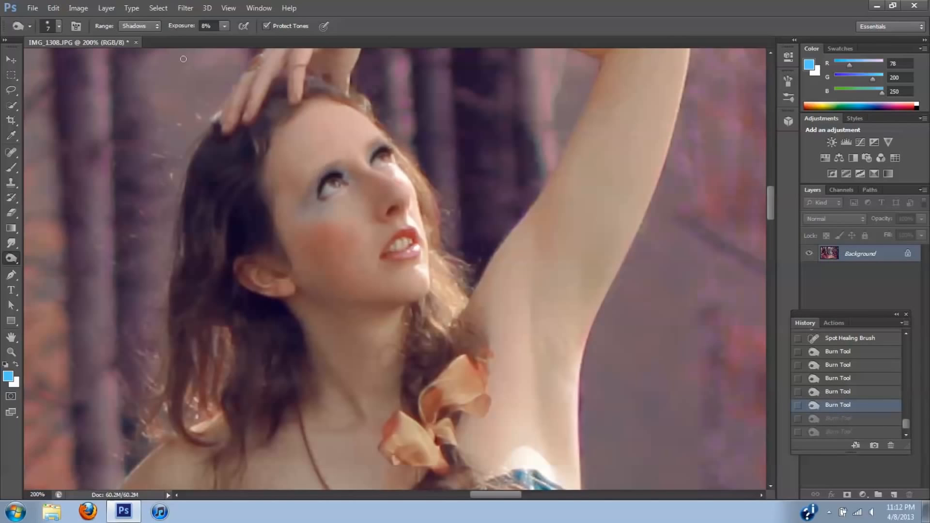
# Burn the crease above the woman's nearer eye with the range on Midtones, and return the range to Shadows.
pyautogui.click(154, 26)
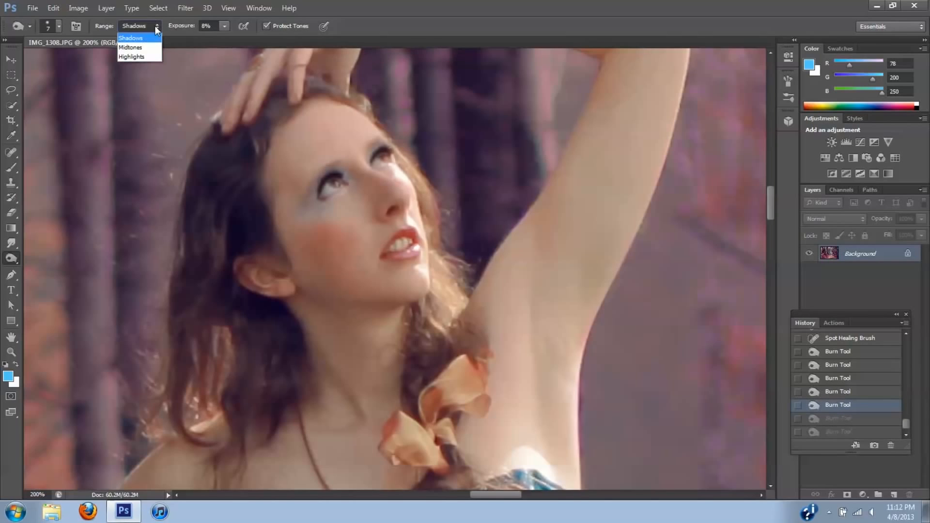
pyautogui.click(139, 48)
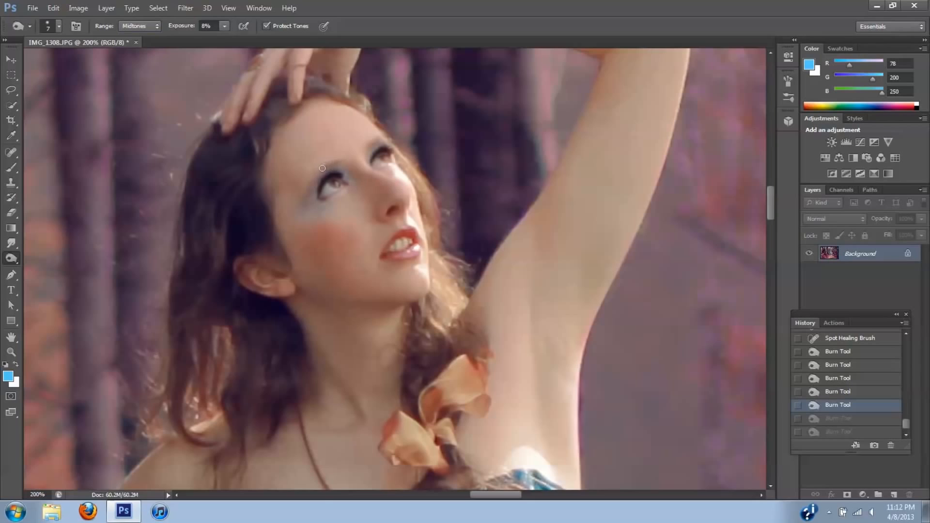
pyautogui.moveTo(310, 188); pyautogui.dragTo(317, 170)
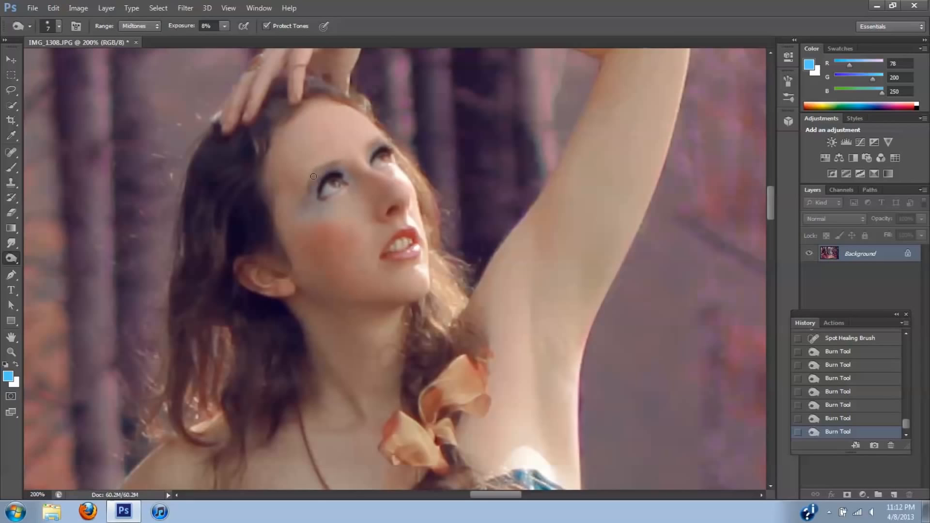
pyautogui.click(314, 171)
pyautogui.click(150, 25)
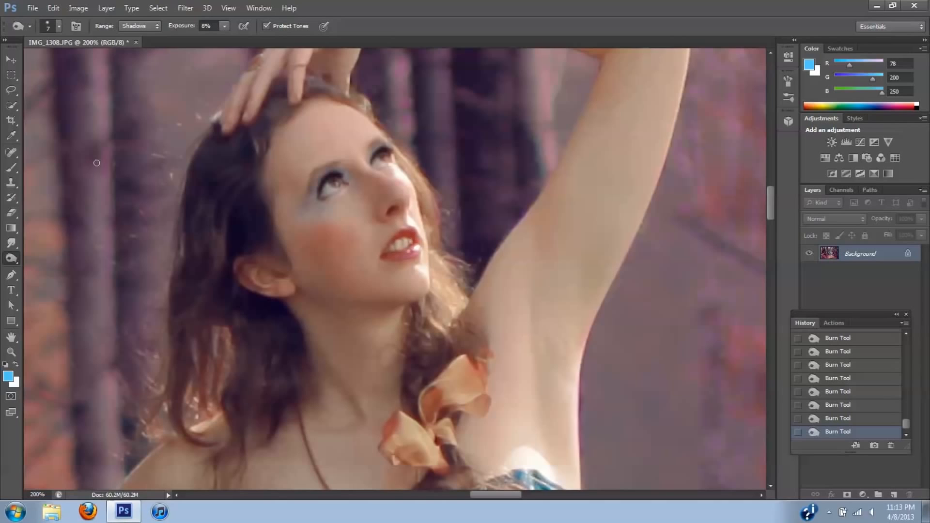
# Saturate the woman's upper and lower lips with the Sponge tool at 28% flow.
pyautogui.click(14, 258)
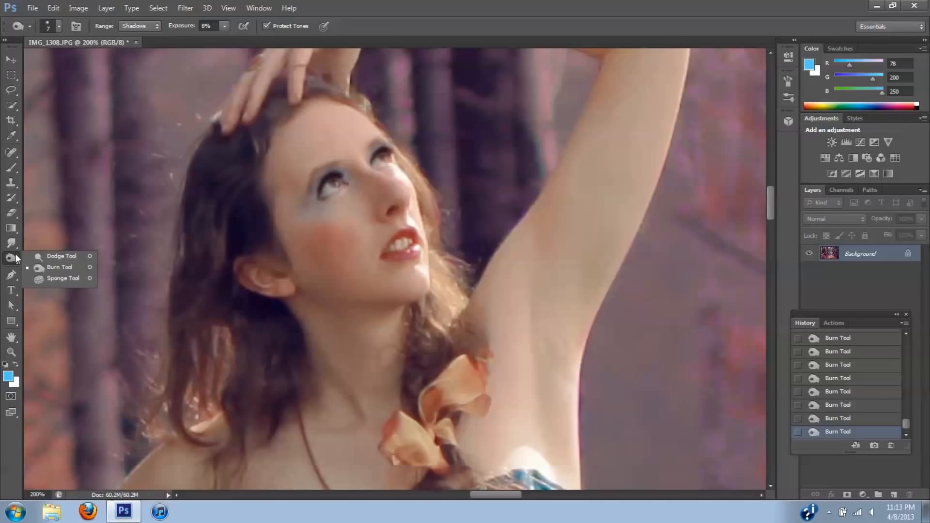
pyautogui.click(12, 167)
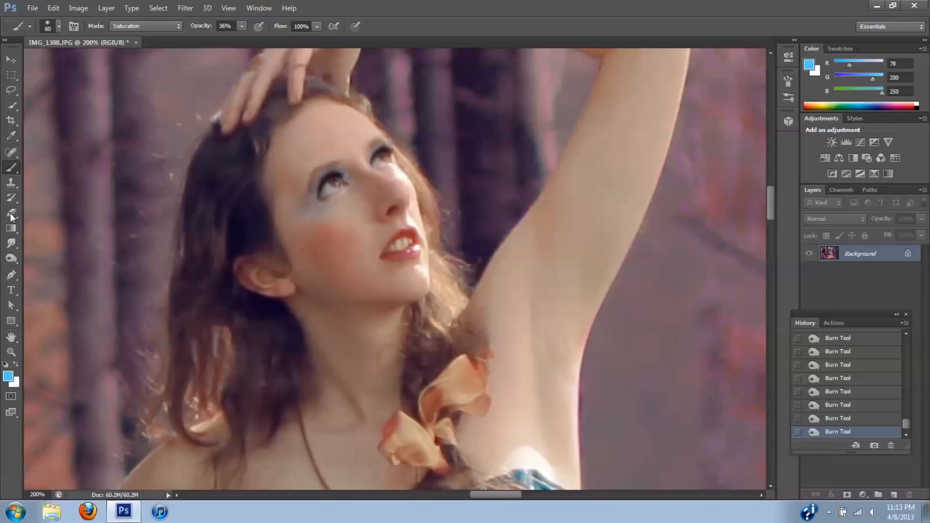
pyautogui.click(12, 258)
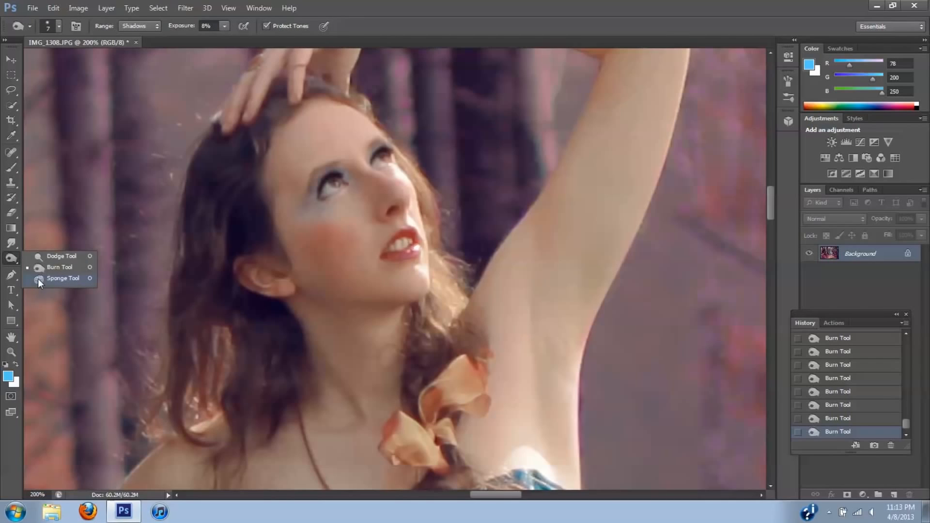
pyautogui.click(52, 278)
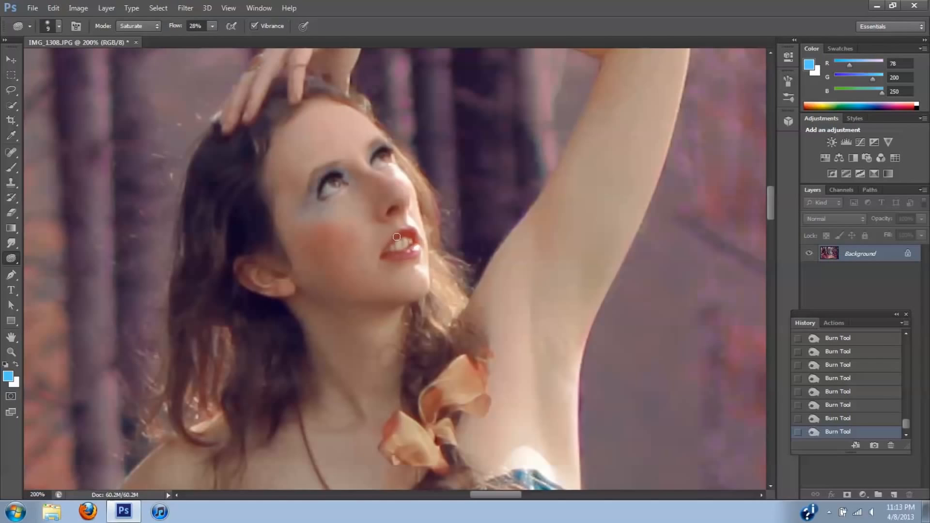
pyautogui.moveTo(412, 233); pyautogui.dragTo(393, 247)
pyautogui.moveTo(418, 249); pyautogui.dragTo(421, 242)
# Compare the face before and after the burning and sponging by switching between history states.
pyautogui.moveTo(904, 421); pyautogui.dragTo(903, 408)
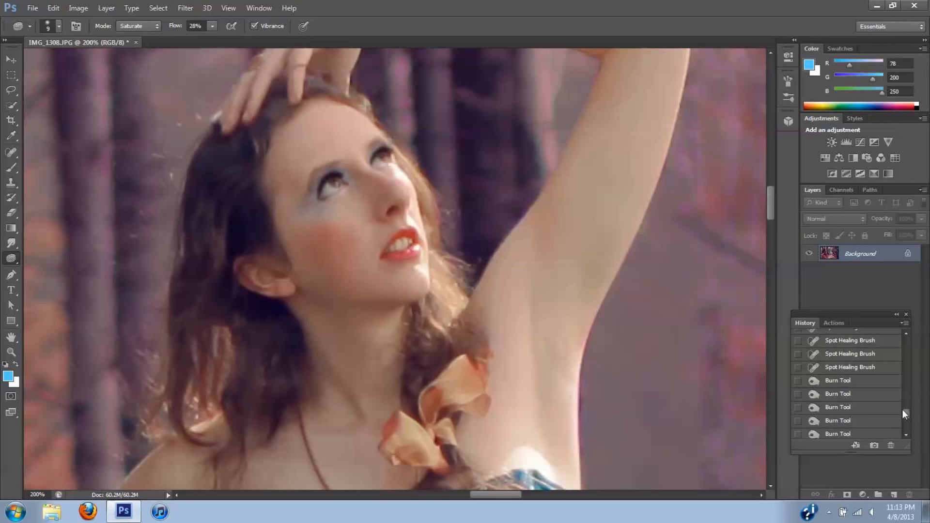
pyautogui.click(865, 368)
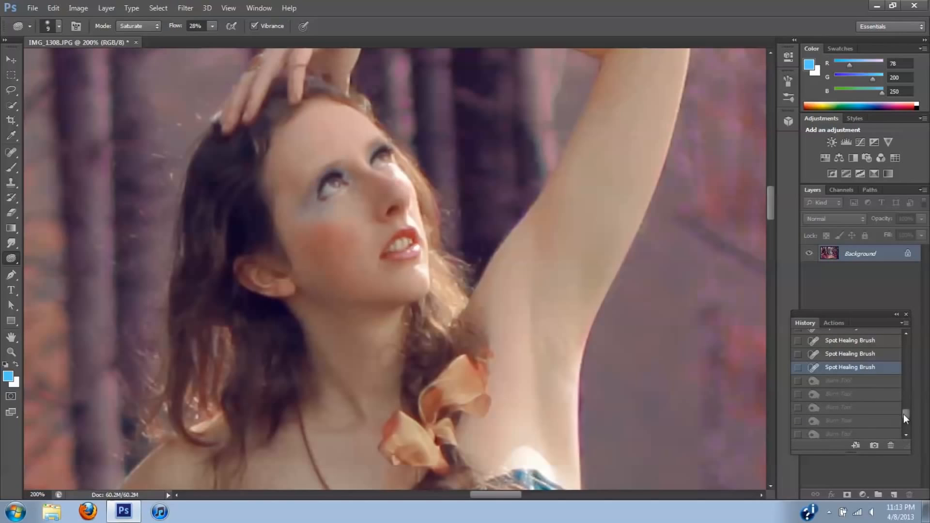
pyautogui.moveTo(903, 413); pyautogui.dragTo(907, 448)
pyautogui.click(869, 433)
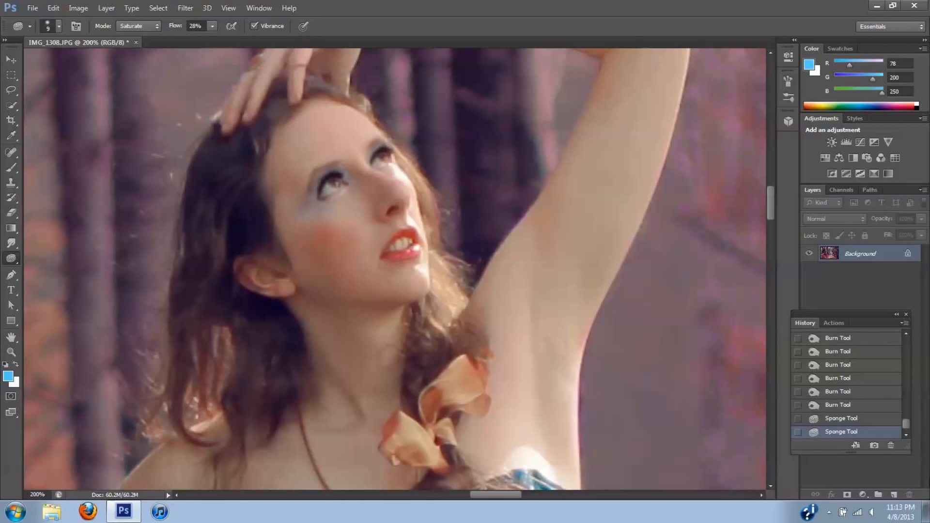
# Apply Brightness/Contrast to the whole photo with brightness 17 and contrast 11, comparing it with the unadjusted image.
pyautogui.hotkey('ctrl', '-')
pyautogui.hotkey('ctrl', '-')
pyautogui.hotkey('ctrl', '-')
pyautogui.hotkey('ctrl', '-')
pyautogui.hotkey('ctrl', '-')
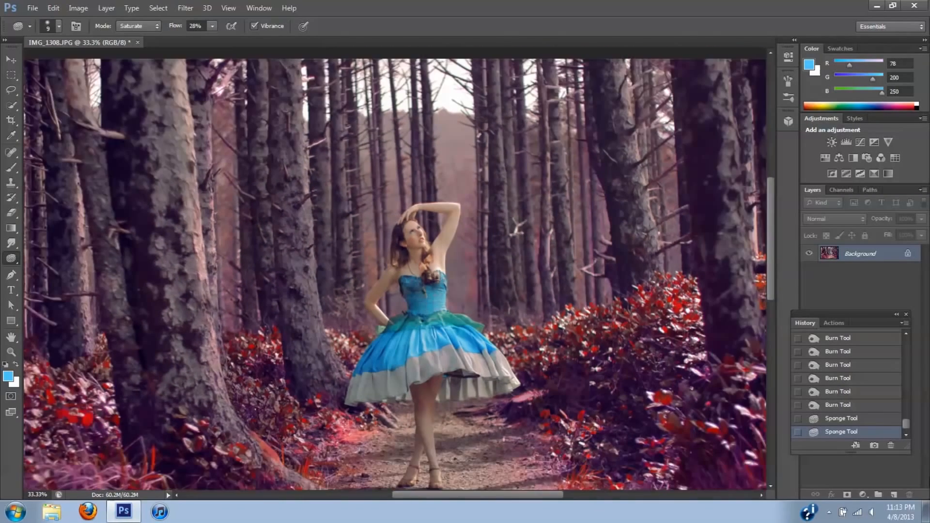
pyautogui.hotkey('ctrl', '-')
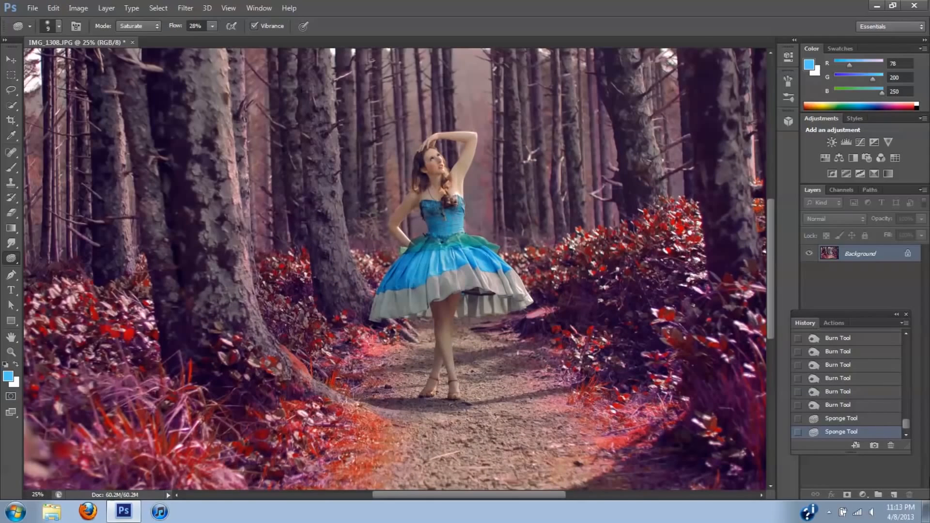
pyautogui.hotkey('ctrl', '-')
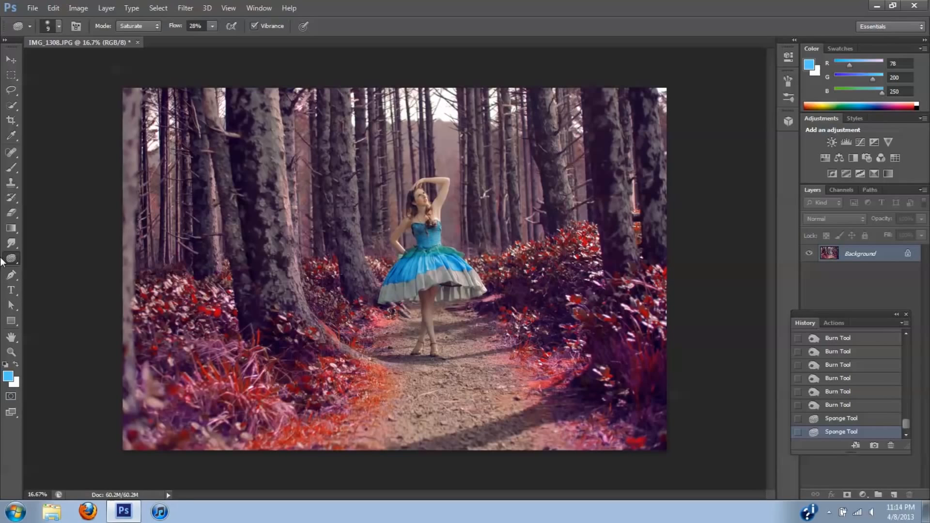
pyautogui.click(78, 8)
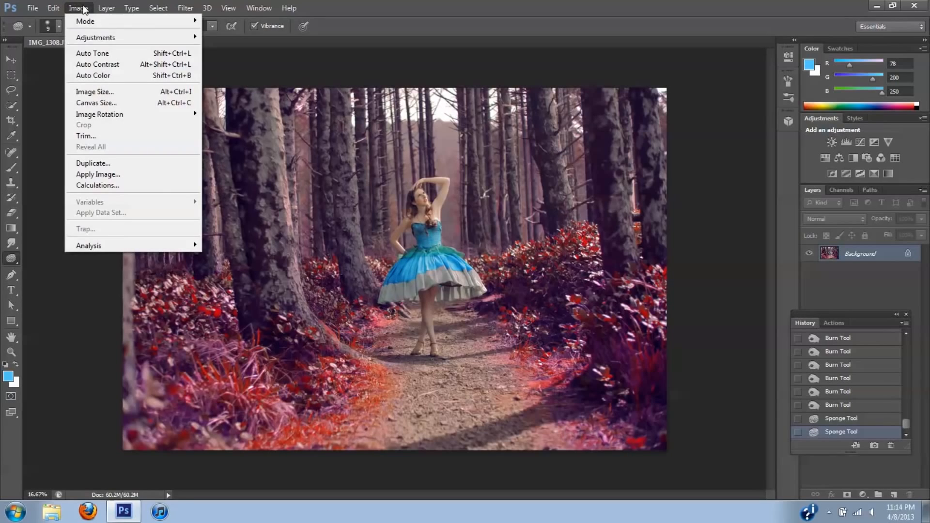
pyautogui.moveTo(90, 39)
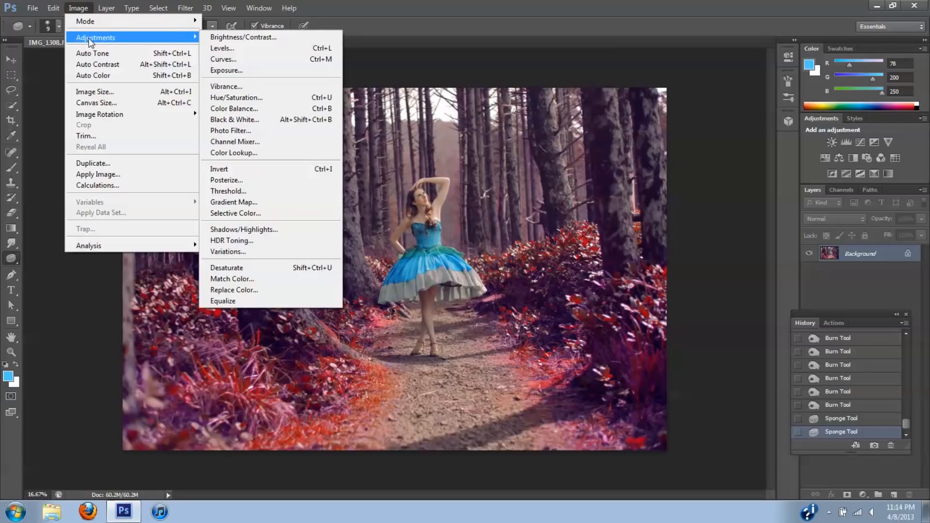
pyautogui.click(218, 37)
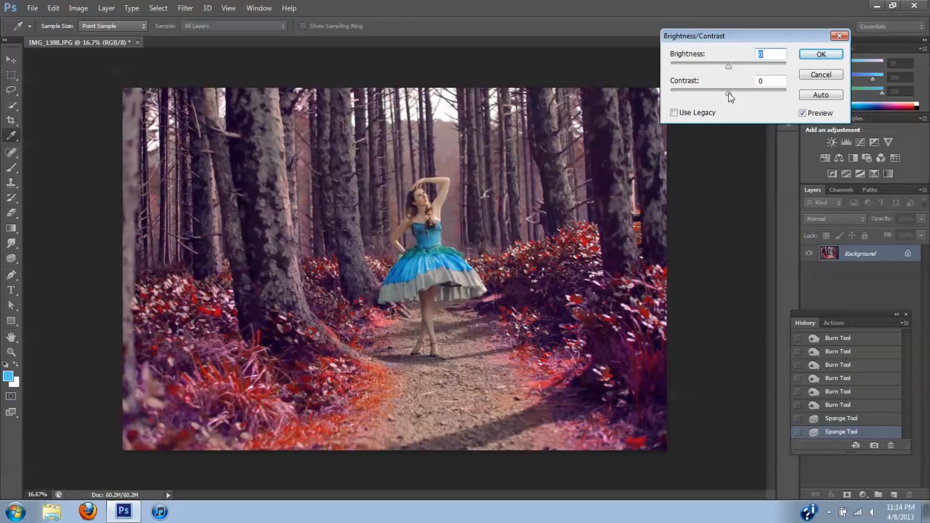
pyautogui.moveTo(729, 92); pyautogui.dragTo(737, 68)
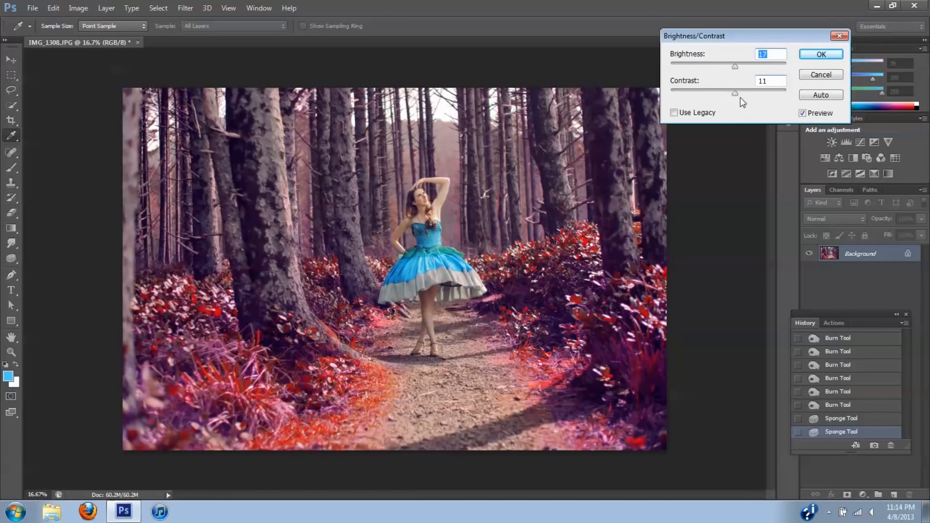
pyautogui.click(803, 113)
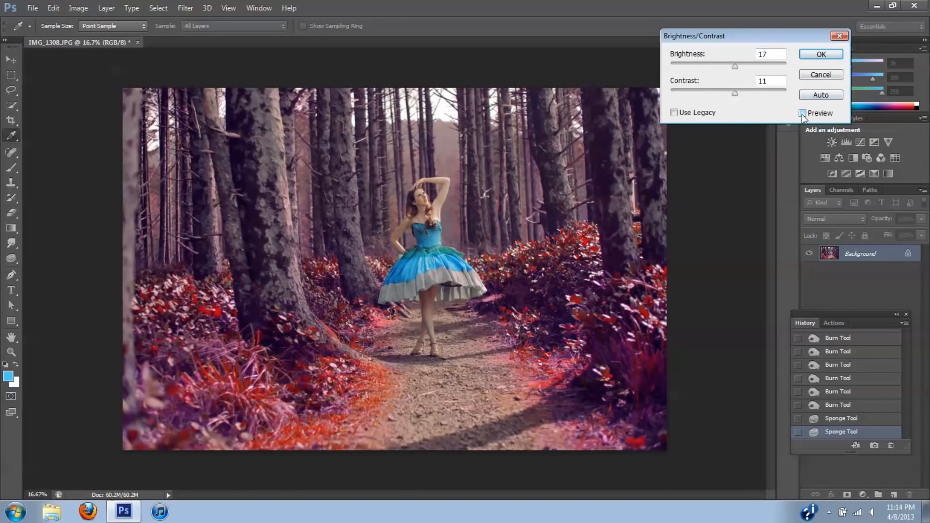
pyautogui.click(802, 113)
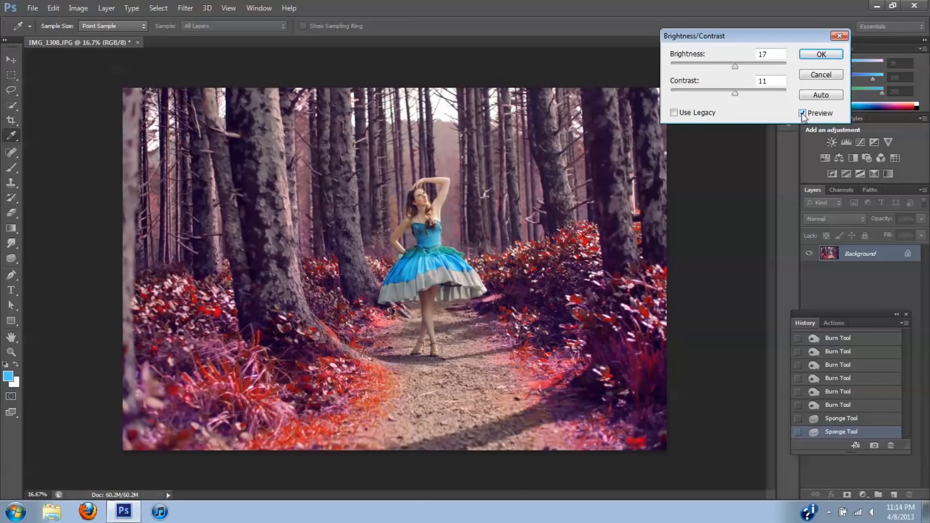
pyautogui.click(828, 55)
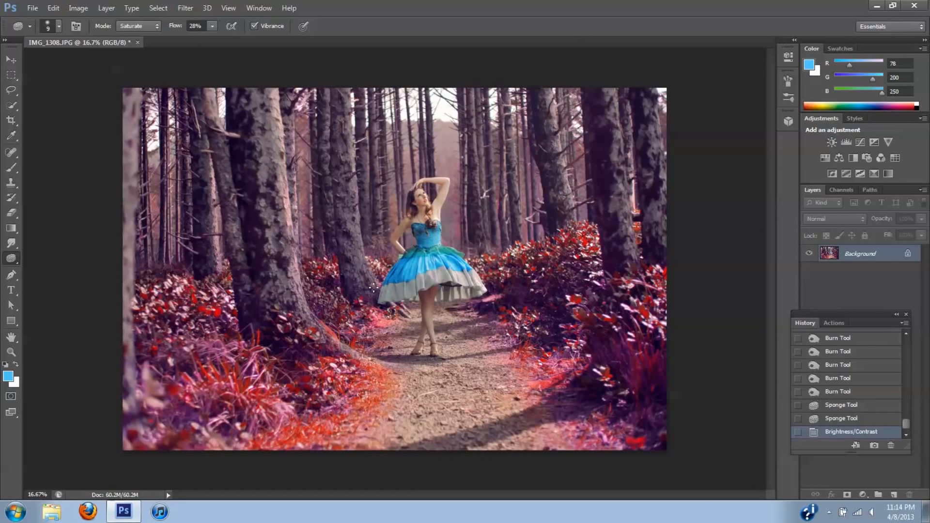
# Select the bright sky between the trees with Color Range, using sampled colors and a fuzziness of 51.
pyautogui.click(160, 11)
pyautogui.click(169, 109)
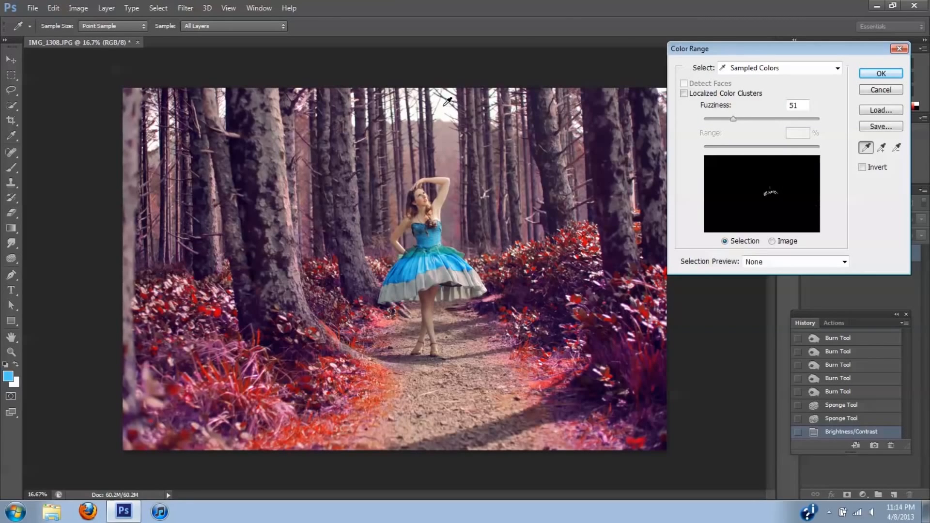
pyautogui.click(445, 106)
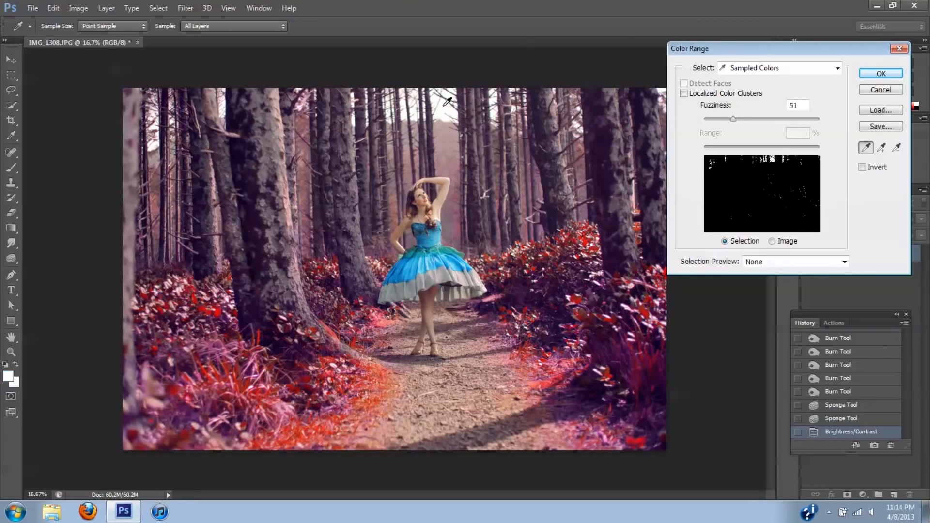
pyautogui.click(894, 78)
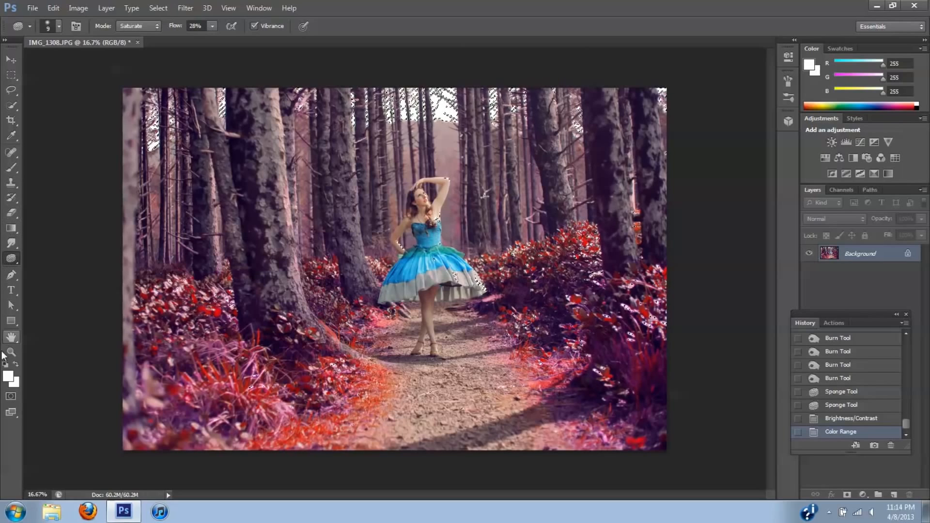
# Set the foreground color to light blue, hex 65adff.
pyautogui.click(8, 374)
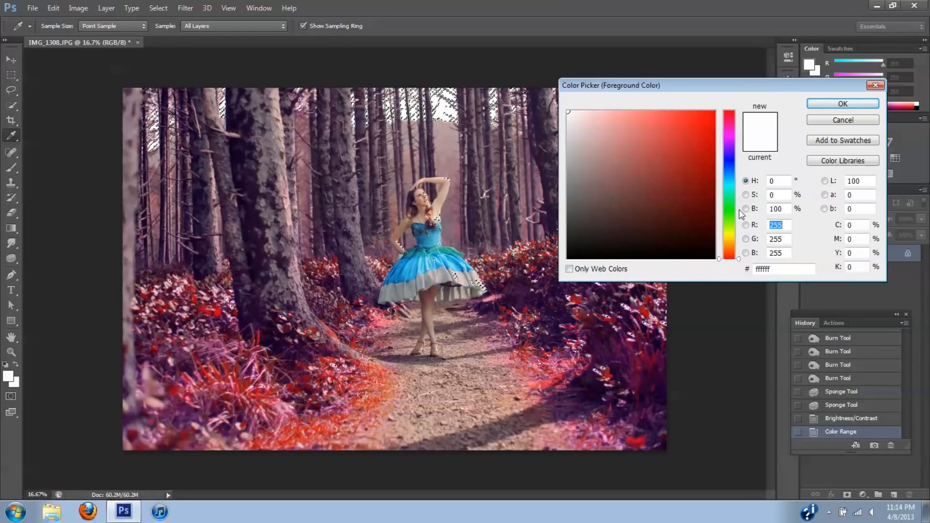
pyautogui.click(733, 172)
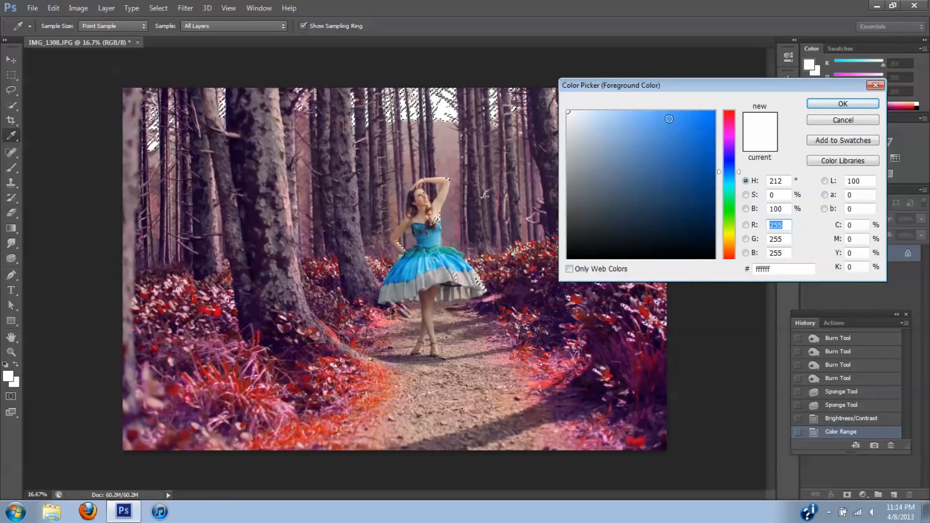
pyautogui.click(657, 111)
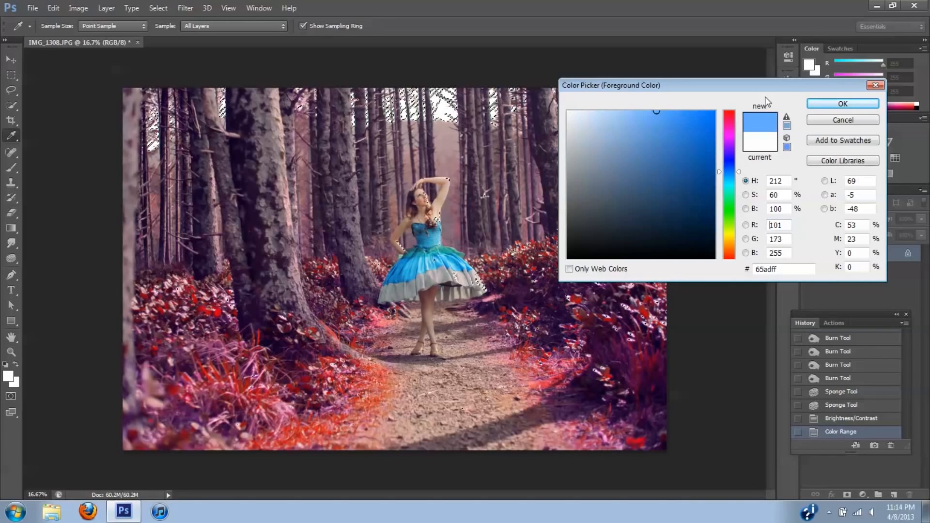
pyautogui.click(843, 103)
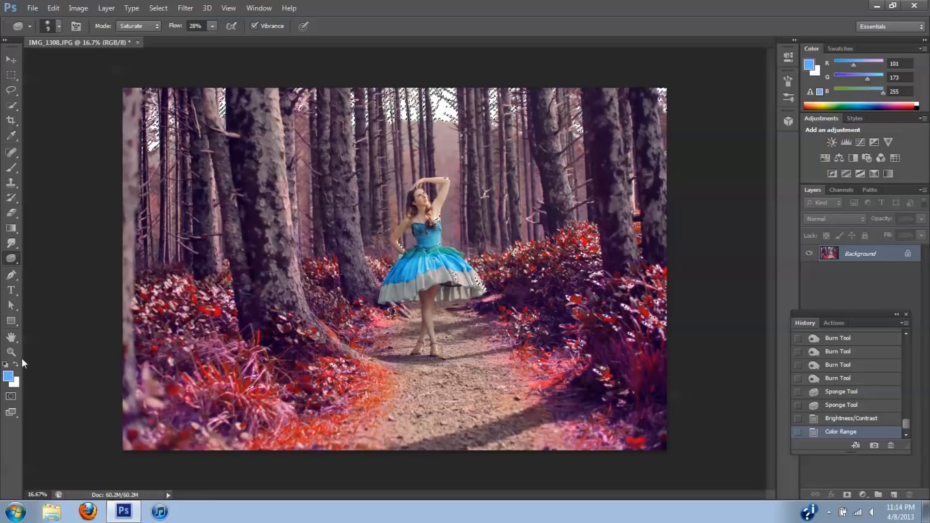
# Tint the selected sky with two downward foreground-to-transparent gradients at 24% opacity.
pyautogui.click(10, 230)
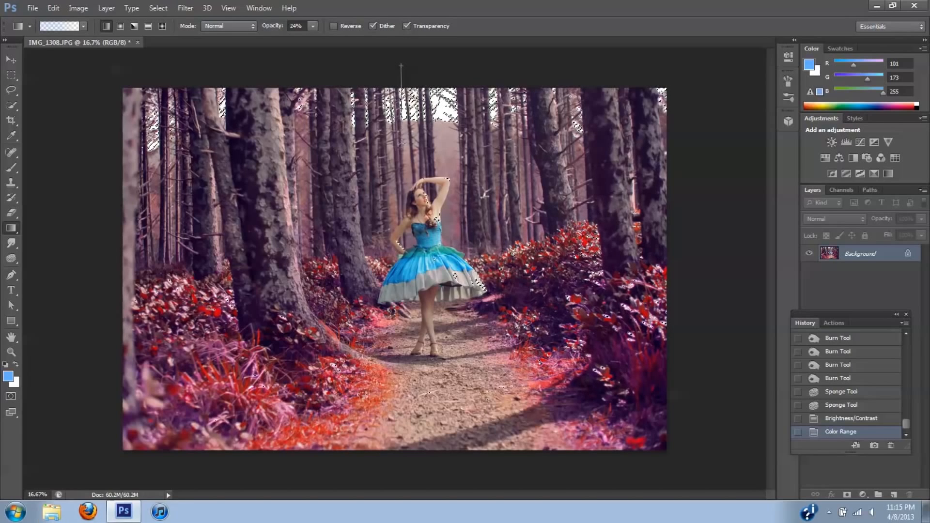
pyautogui.moveTo(402, 183); pyautogui.dragTo(403, 203)
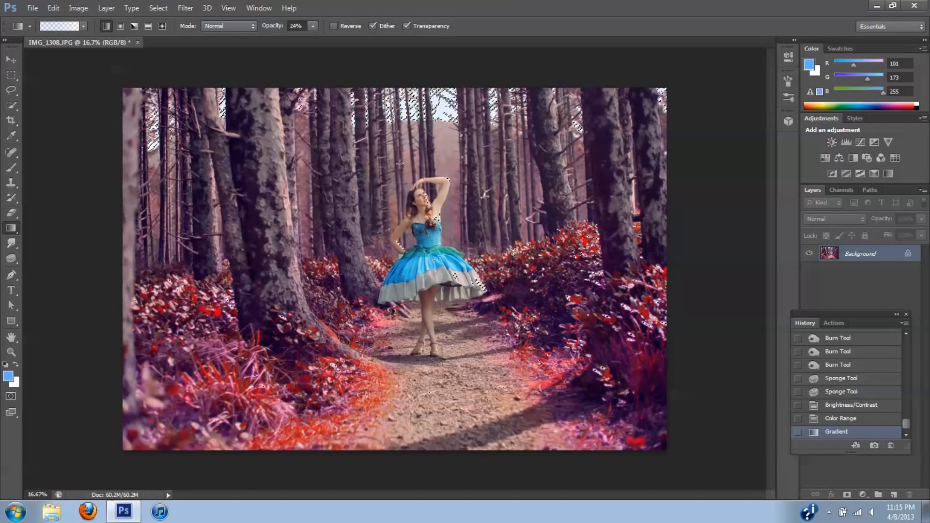
pyautogui.moveTo(283, 71); pyautogui.dragTo(317, 205)
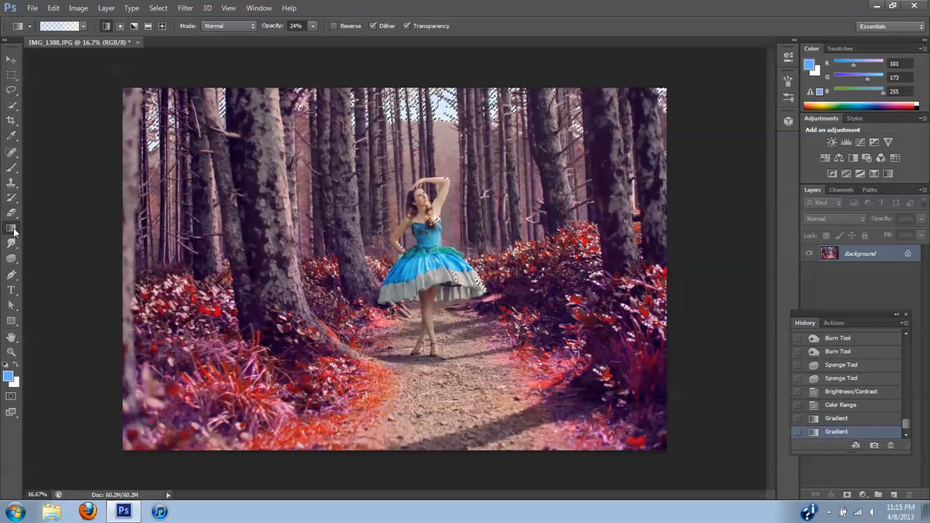
# Deselect the sky and compare the blue tint with the earlier Brightness/Contrast history state.
pyautogui.click(13, 90)
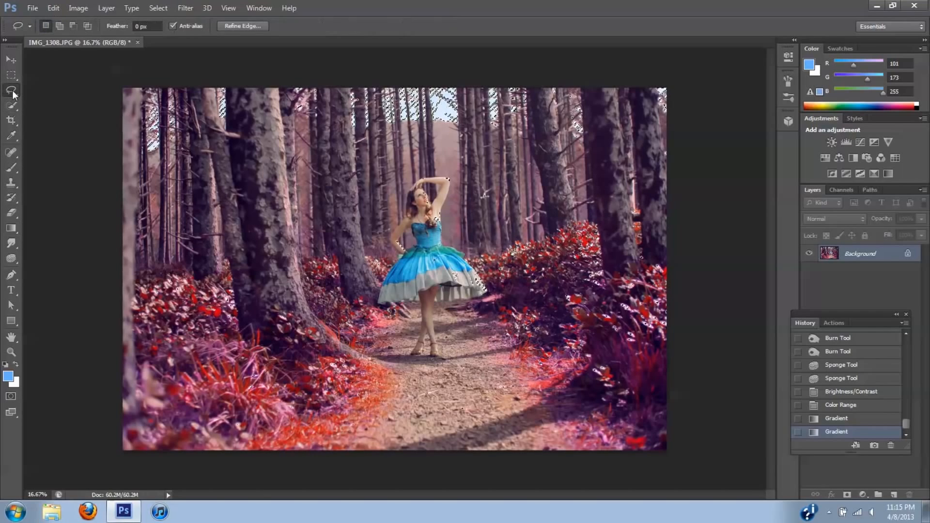
pyautogui.rightClick(261, 96)
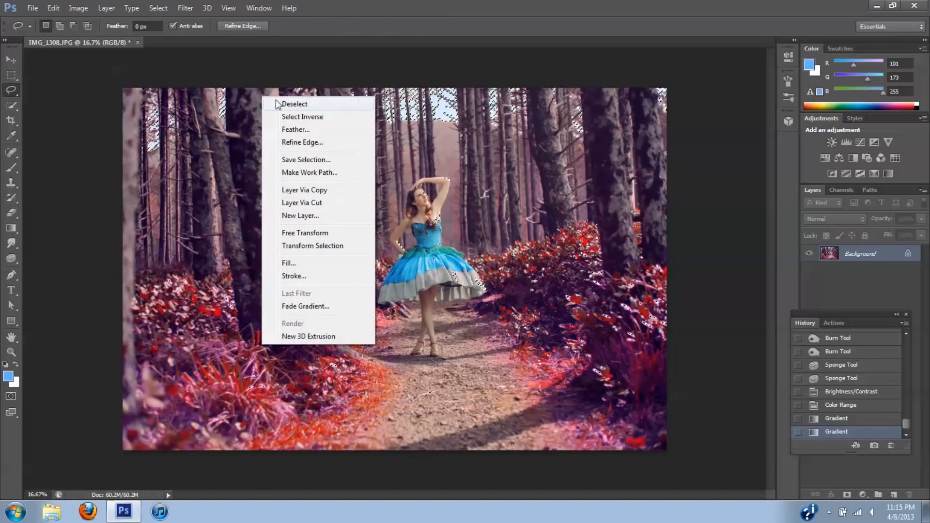
pyautogui.click(297, 105)
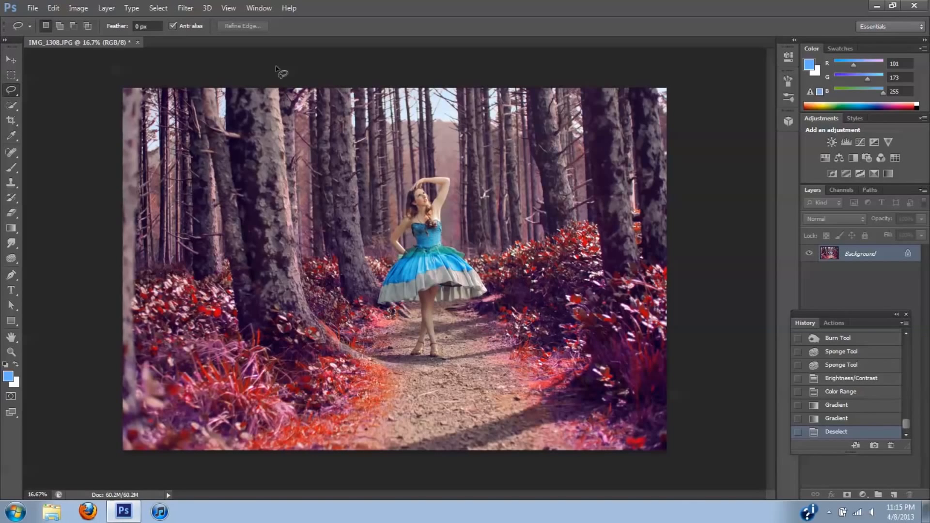
pyautogui.click(850, 380)
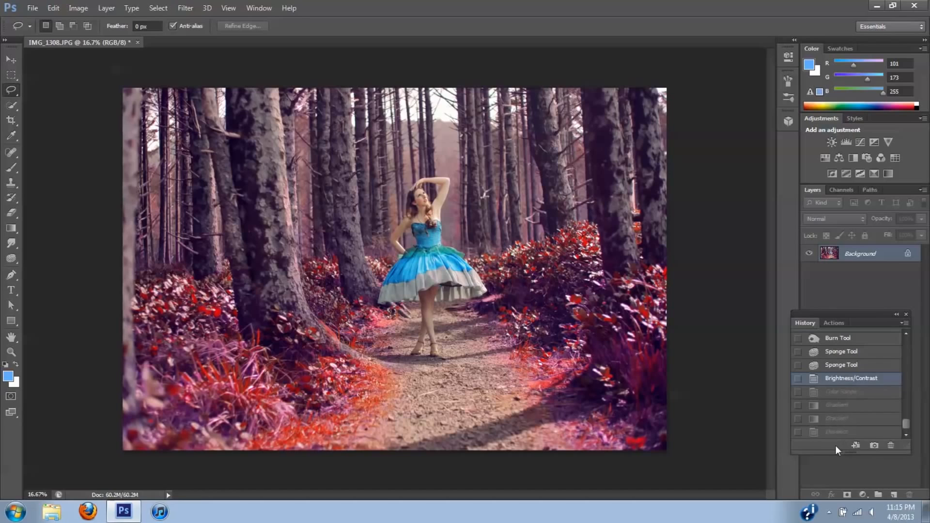
pyautogui.click(834, 432)
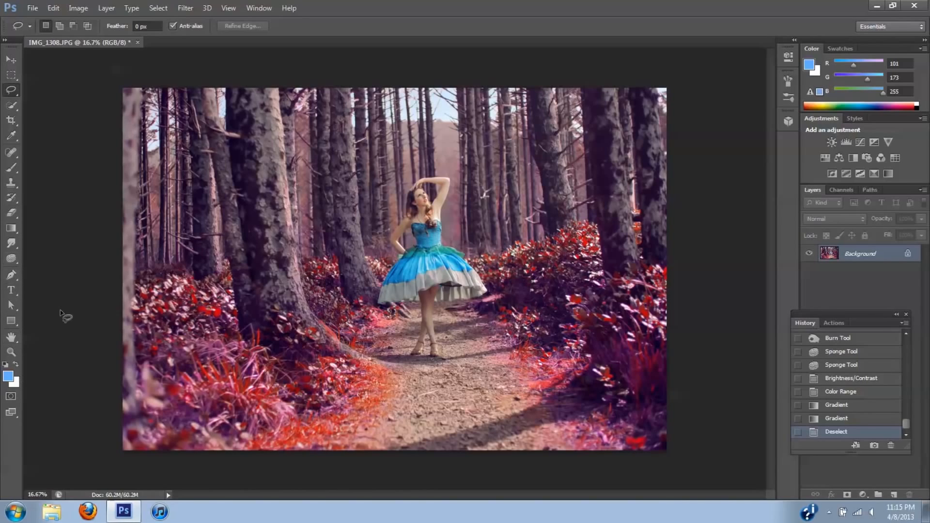
# Darken the left and right edges of the photo with the Burn tool on Midtones at 8% exposure, enlarging the brush to 2900.
pyautogui.click(9, 260)
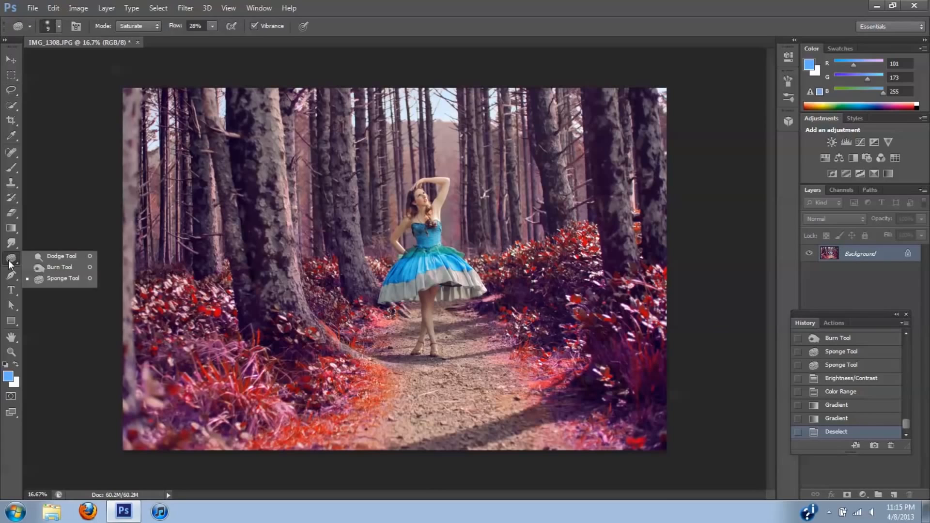
pyautogui.click(40, 268)
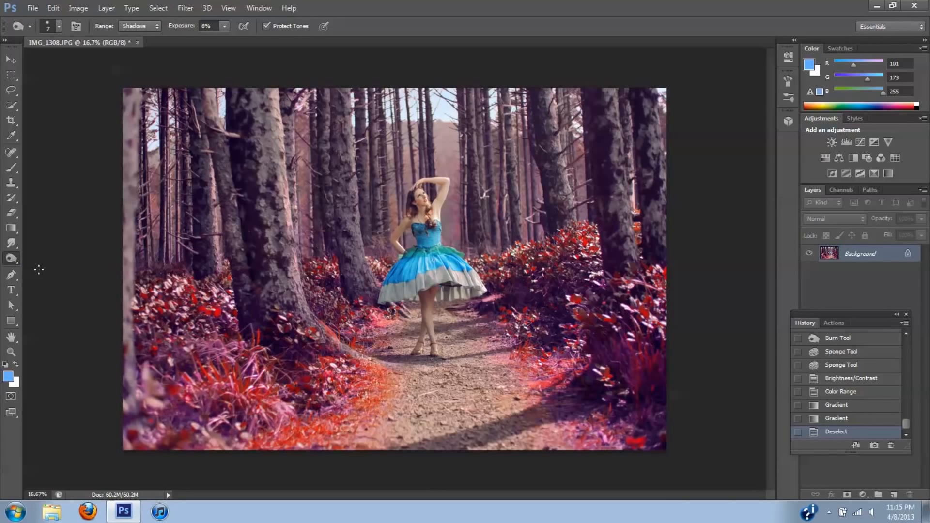
pyautogui.click(156, 28)
pyautogui.click(131, 48)
pyautogui.press(']')
pyautogui.moveTo(102, 181); pyautogui.dragTo(200, 186)
pyautogui.press(']')
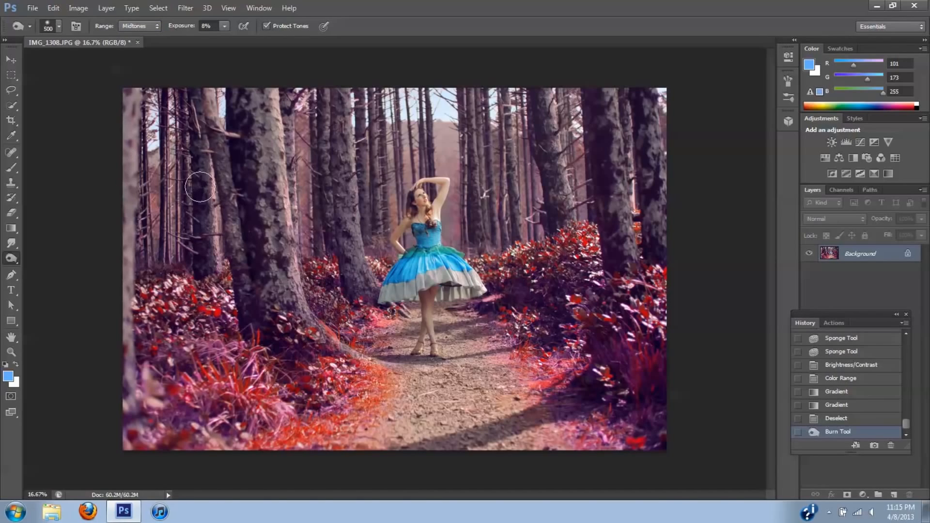
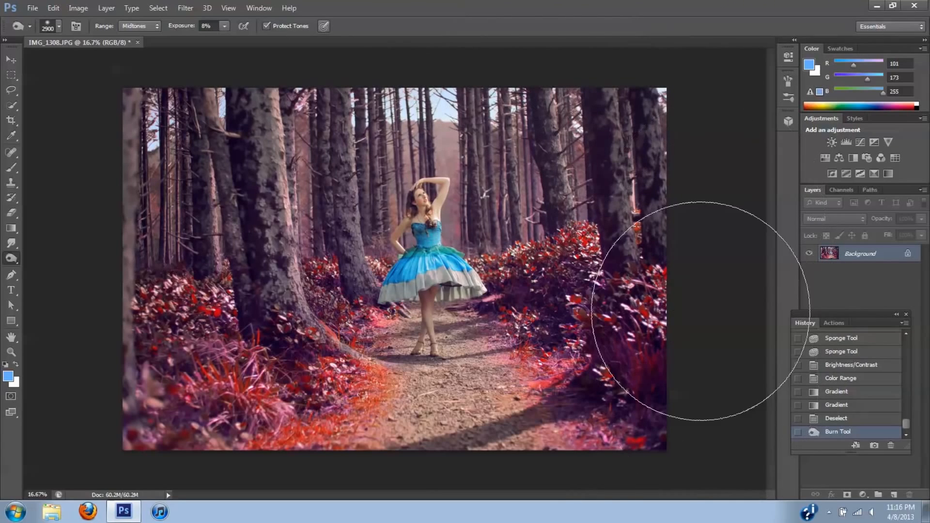
pyautogui.moveTo(645, 417)
pyautogui.mouseDown()
pyautogui.moveTo(618, 29)
pyautogui.moveTo(564, 50)
pyautogui.moveTo(660, 147)
pyautogui.mouseUp()
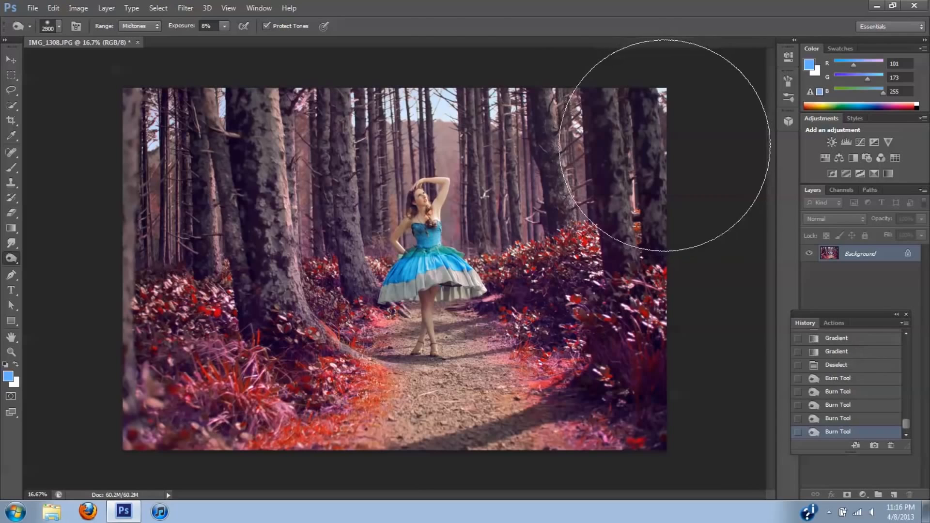
# Reduce the Burn brush to 2200 and darken the photo's outer edges and corners around the woman.
pyautogui.press('[')
pyautogui.press('[')
pyautogui.press('[')
pyautogui.press('[')
pyautogui.press('[')
pyautogui.press('[')
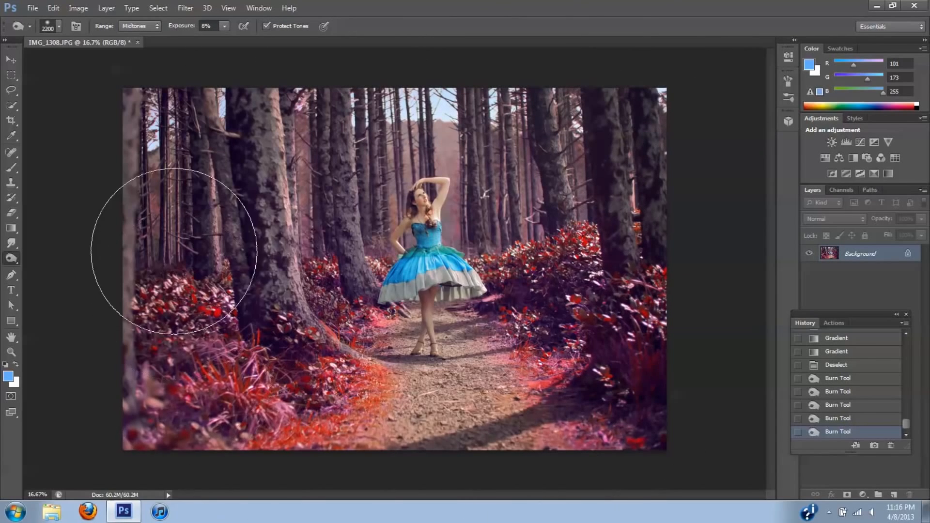
pyautogui.moveTo(197, 218)
pyautogui.mouseDown()
pyautogui.moveTo(208, 79)
pyautogui.moveTo(160, 170)
pyautogui.mouseUp()
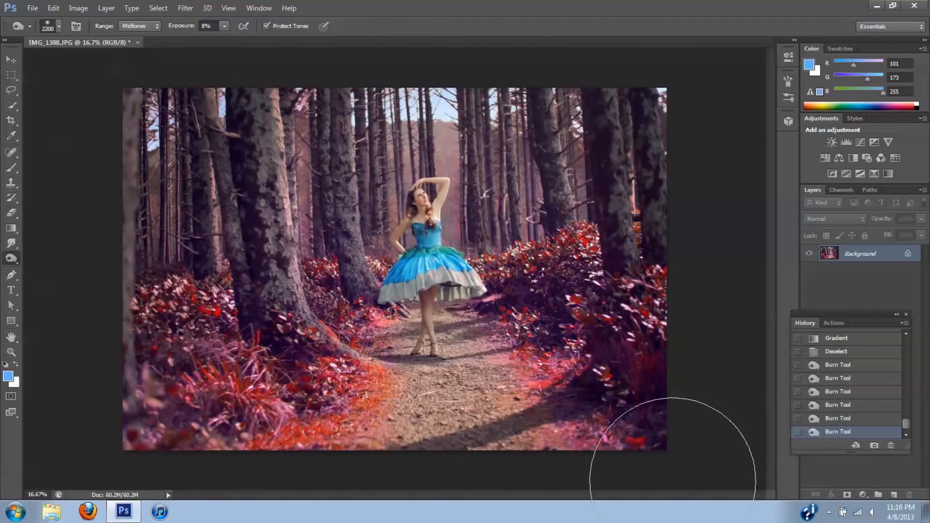
pyautogui.moveTo(679, 124); pyautogui.dragTo(616, 88)
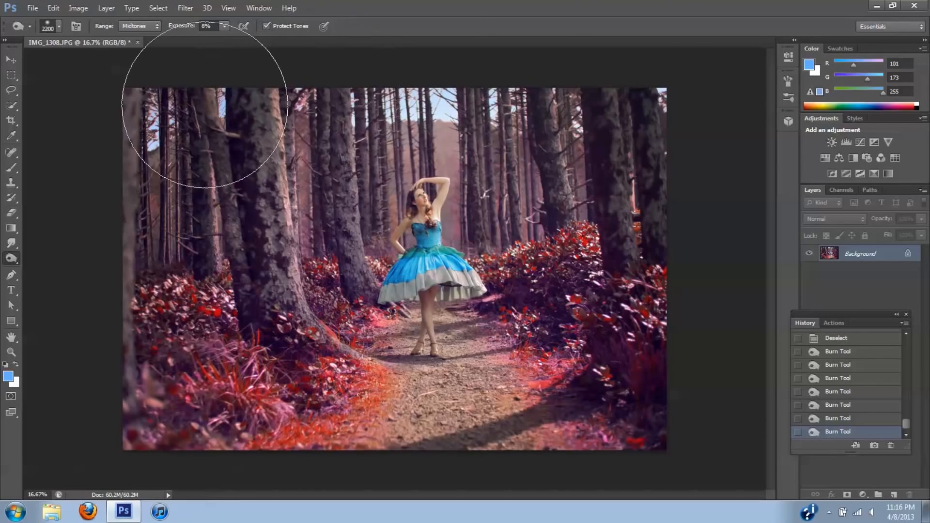
pyautogui.moveTo(531, 57)
pyautogui.mouseDown()
pyautogui.moveTo(289, 57)
pyautogui.moveTo(155, 89)
pyautogui.moveTo(85, 286)
pyautogui.moveTo(199, 368)
pyautogui.moveTo(426, 465)
pyautogui.mouseUp()
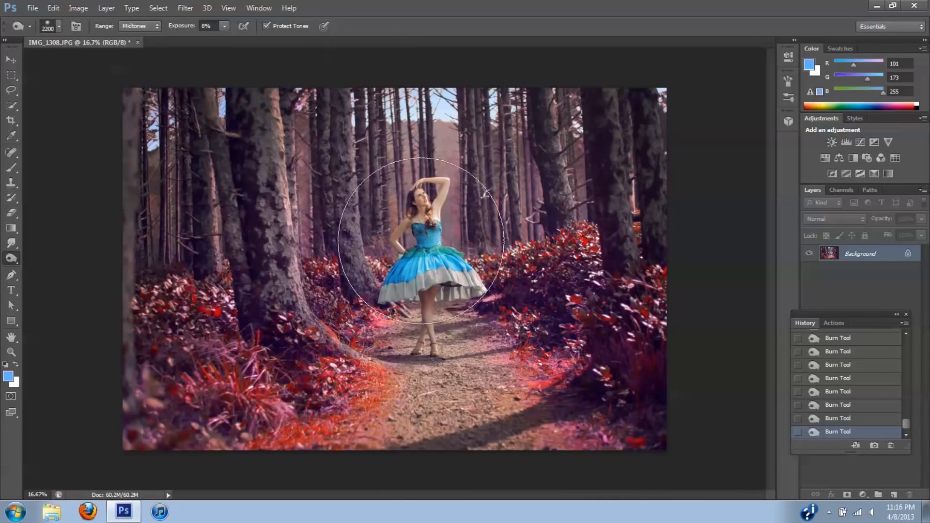
# Compare the photo before and after burning the edges by switching between history states.
pyautogui.scroll(4, 906, 423)
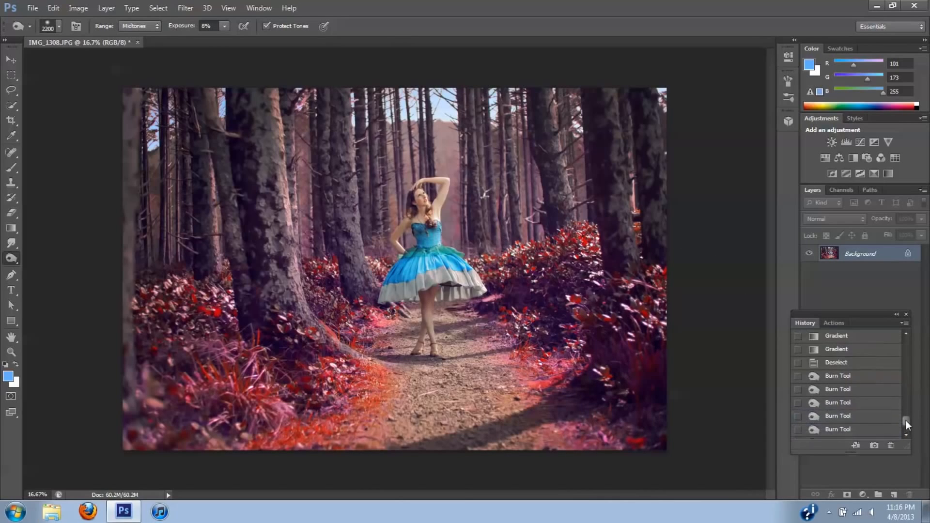
pyautogui.click(836, 372)
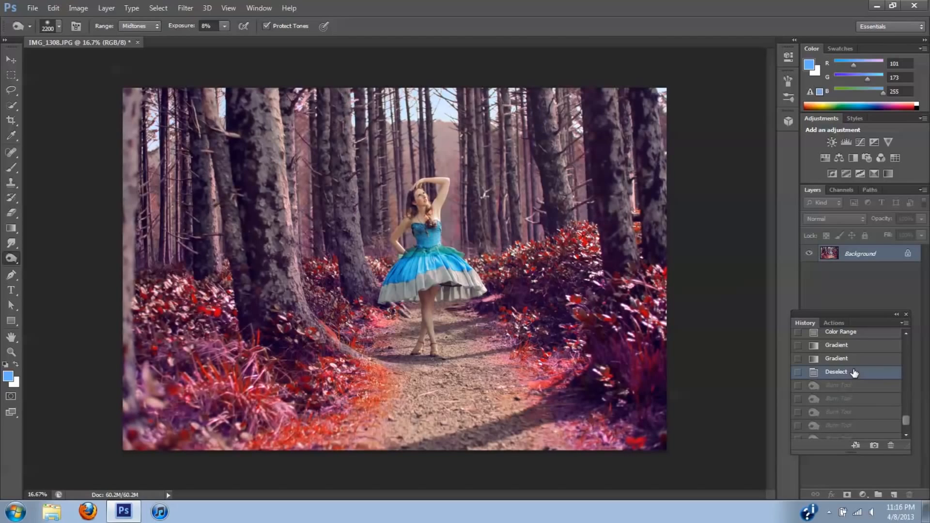
pyautogui.scroll(-4, 905, 420)
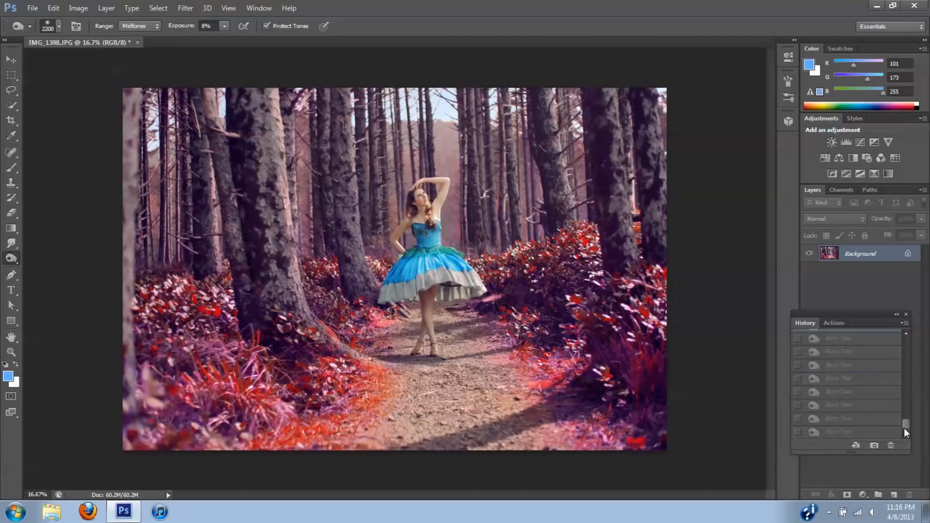
pyautogui.click(853, 433)
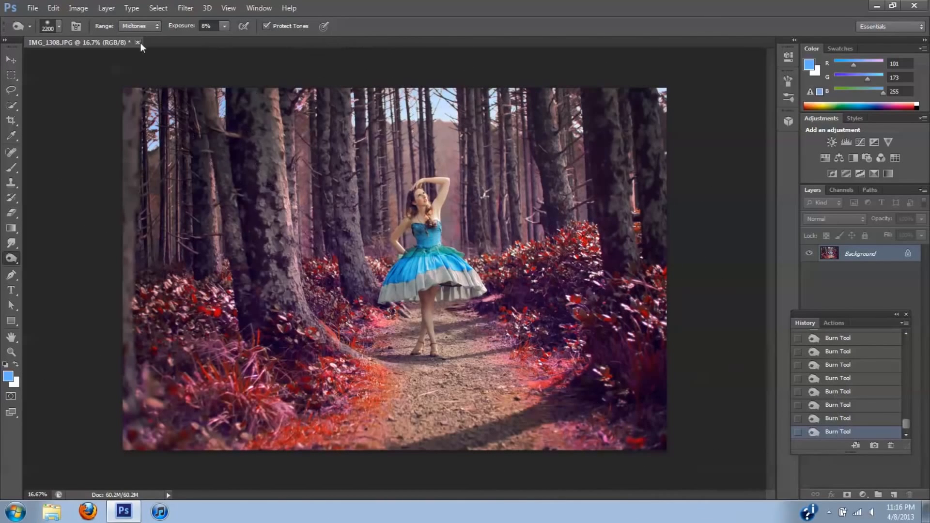
# Apply Brightness/Contrast to the whole photo with brightness 0 and contrast 5.
pyautogui.click(78, 8)
pyautogui.moveTo(111, 38)
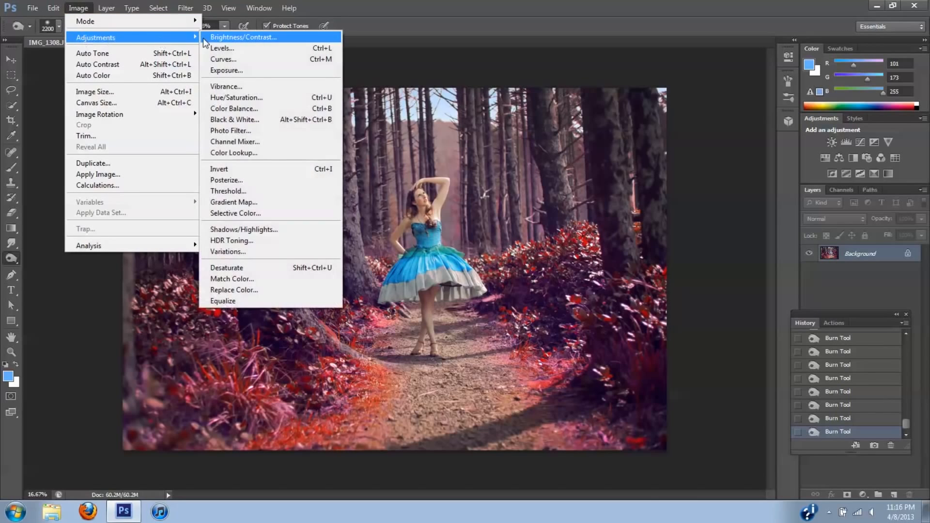
pyautogui.click(238, 38)
pyautogui.moveTo(731, 95); pyautogui.dragTo(728, 67)
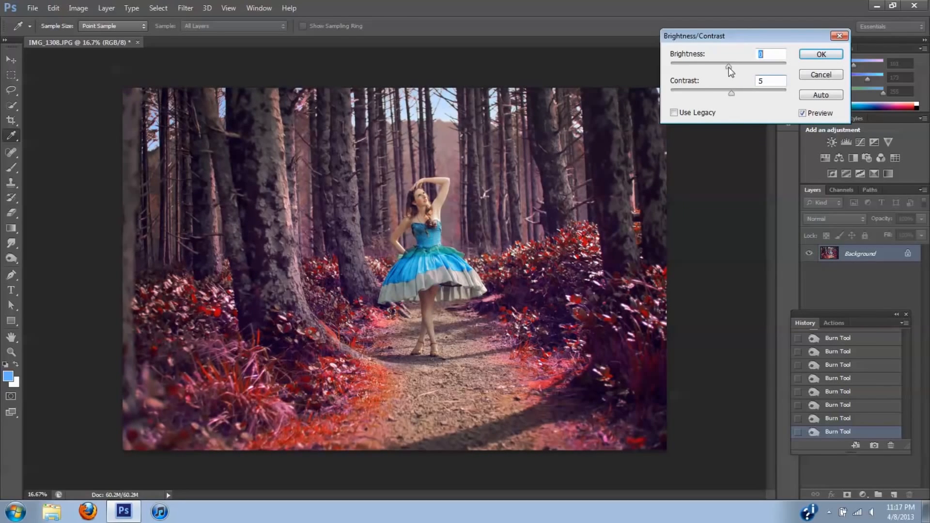
pyautogui.click(820, 53)
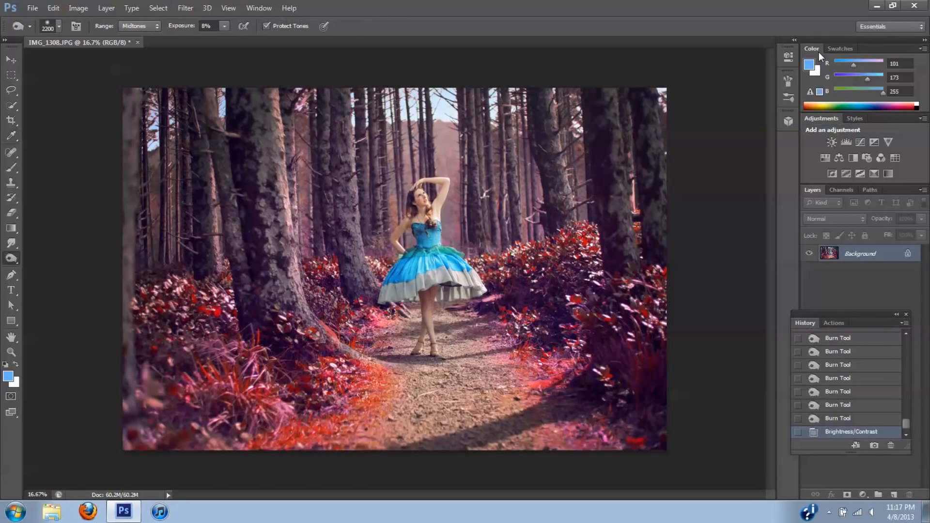
# Apply Color Balance with midtones shifted to cyan -14 and blue +11, adjust the shadows' cyan-red level, and compare with the previous state.
pyautogui.click(77, 8)
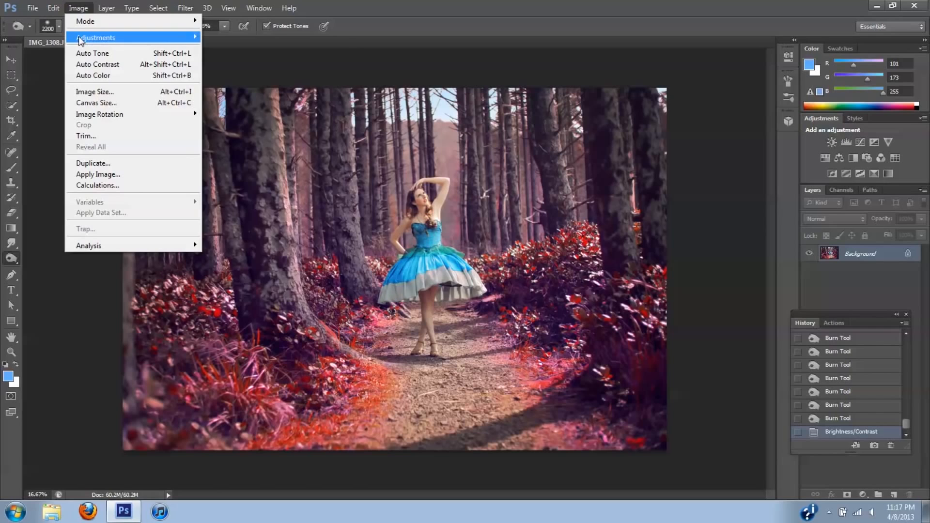
pyautogui.moveTo(177, 34)
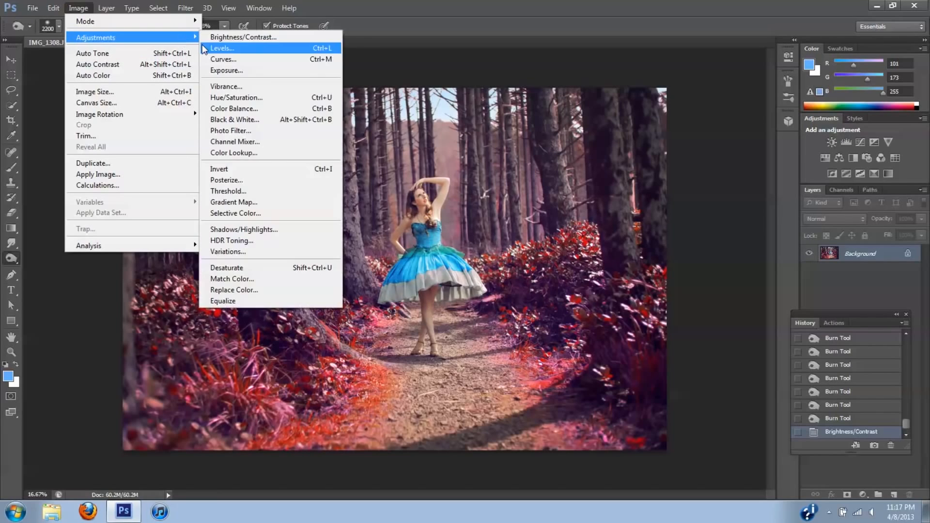
pyautogui.click(233, 109)
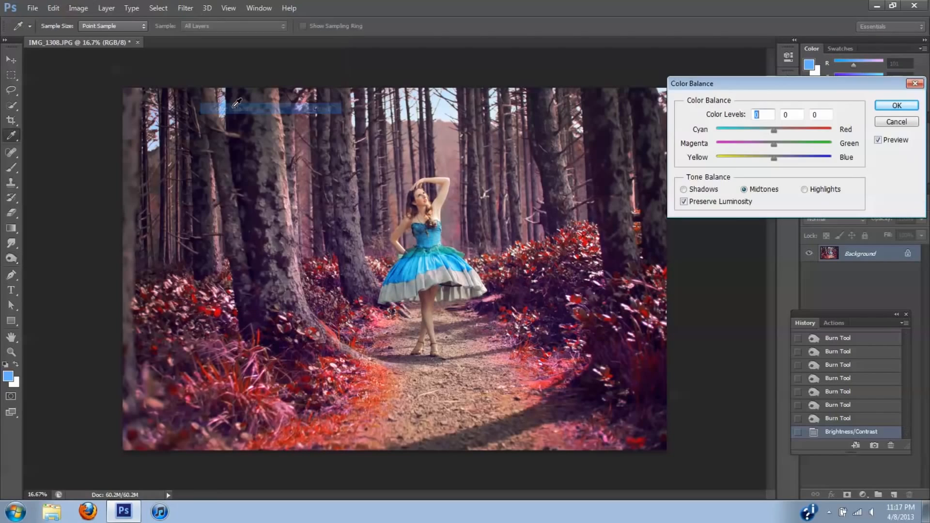
pyautogui.moveTo(776, 161); pyautogui.dragTo(780, 159)
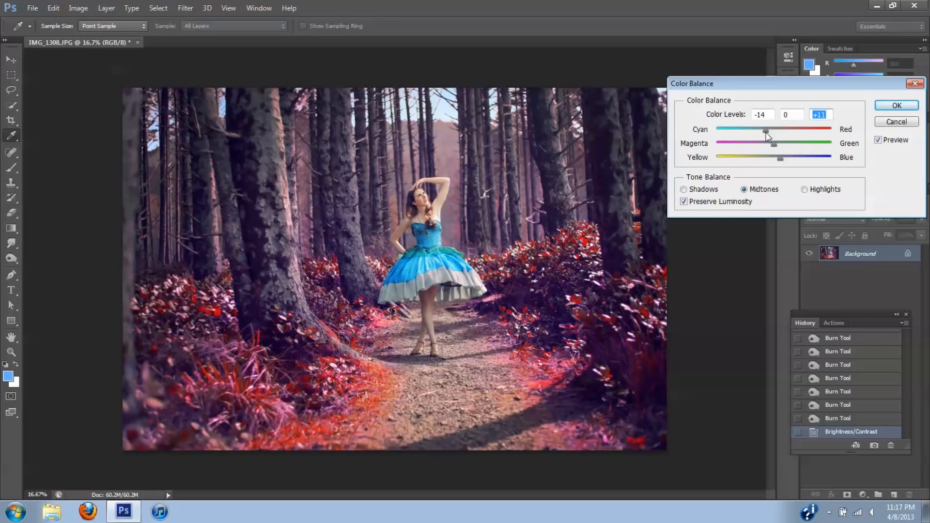
pyautogui.click(684, 189)
pyautogui.moveTo(769, 131); pyautogui.dragTo(770, 131)
pyautogui.click(895, 106)
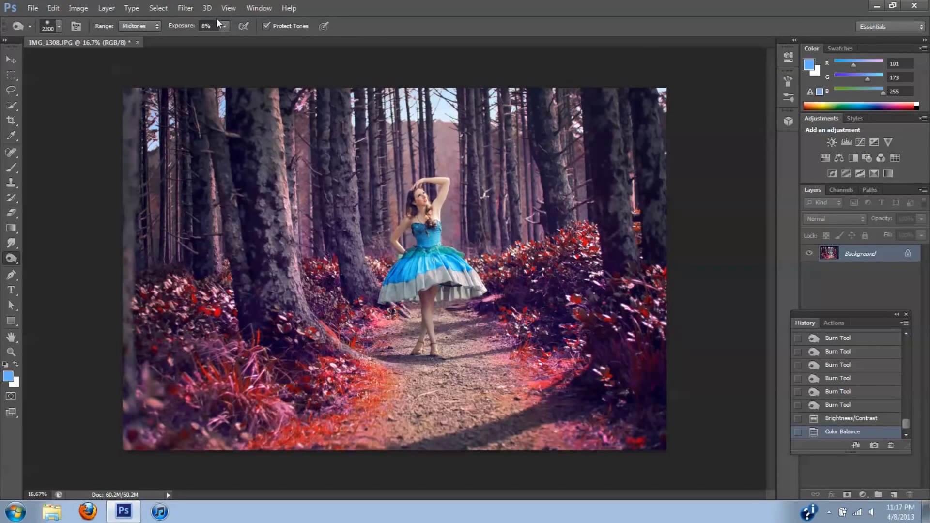
pyautogui.click(858, 418)
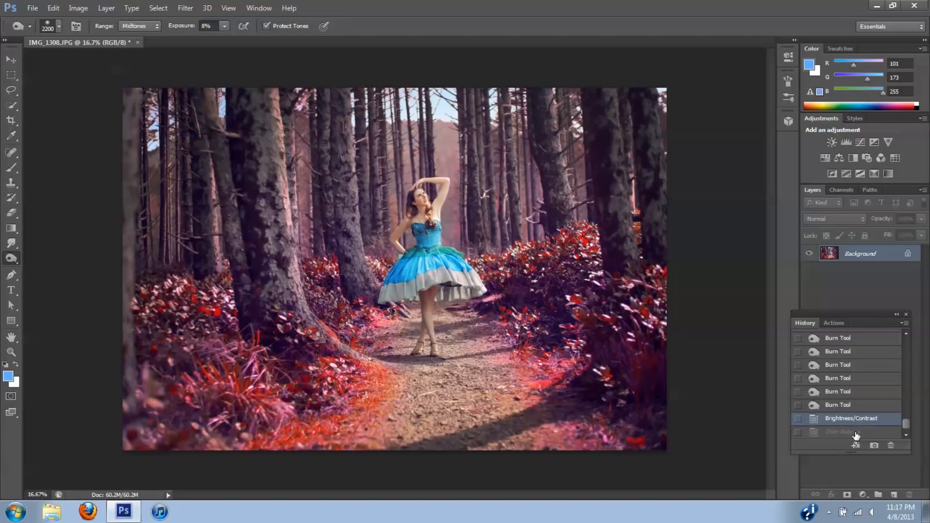
pyautogui.click(855, 432)
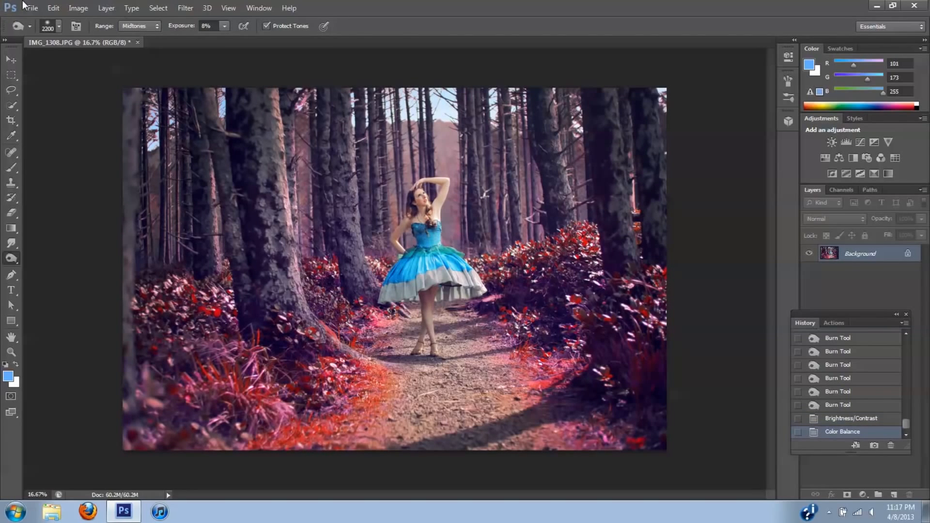
# Apply Hue/Saturation to the whole photo with the Blues saturation at -66, comparing it with the unadjusted photo.
pyautogui.click(78, 8)
pyautogui.moveTo(104, 37)
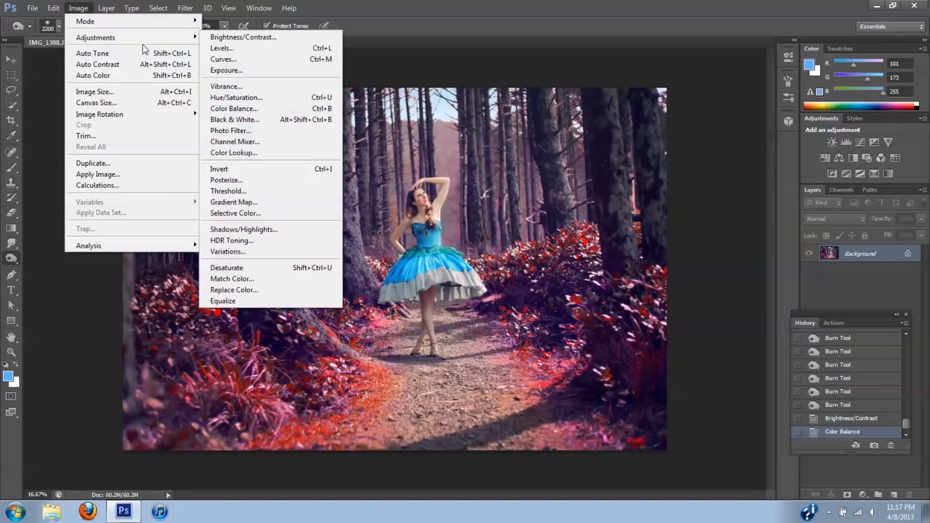
pyautogui.click(290, 97)
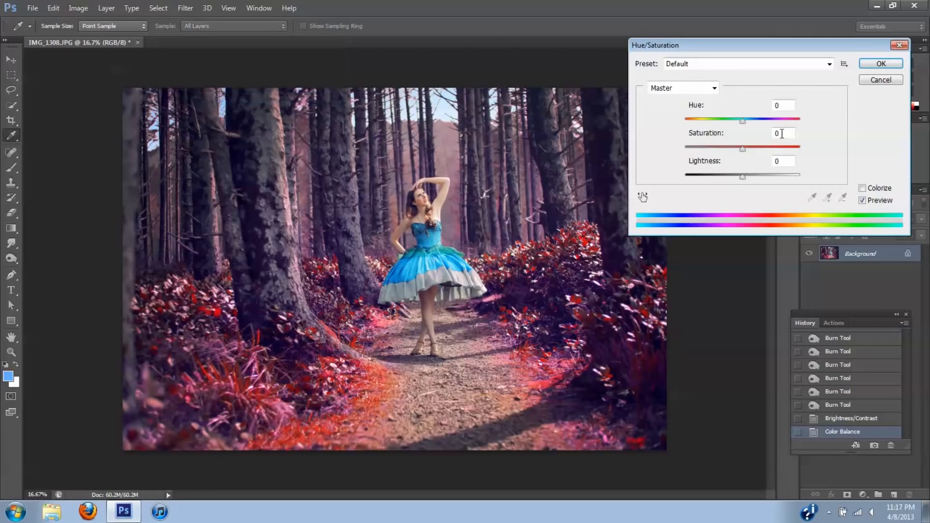
pyautogui.click(714, 88)
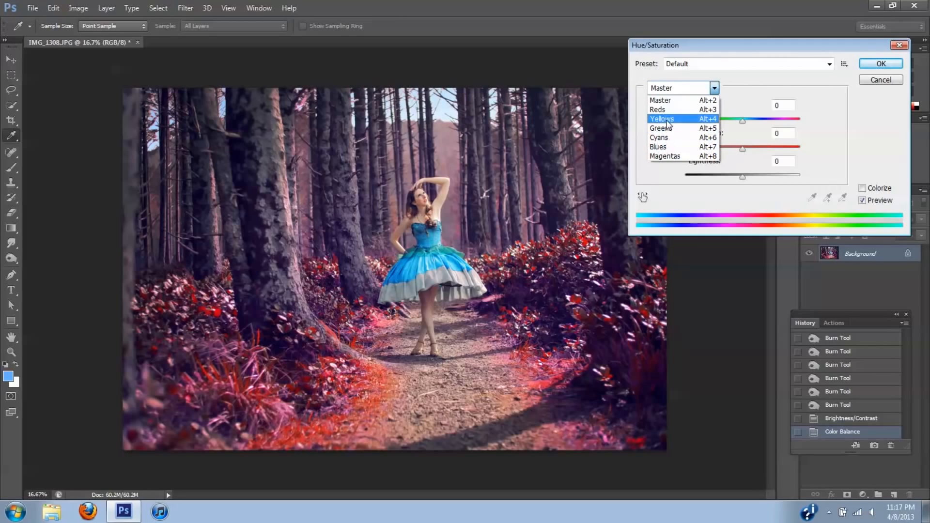
pyautogui.click(665, 137)
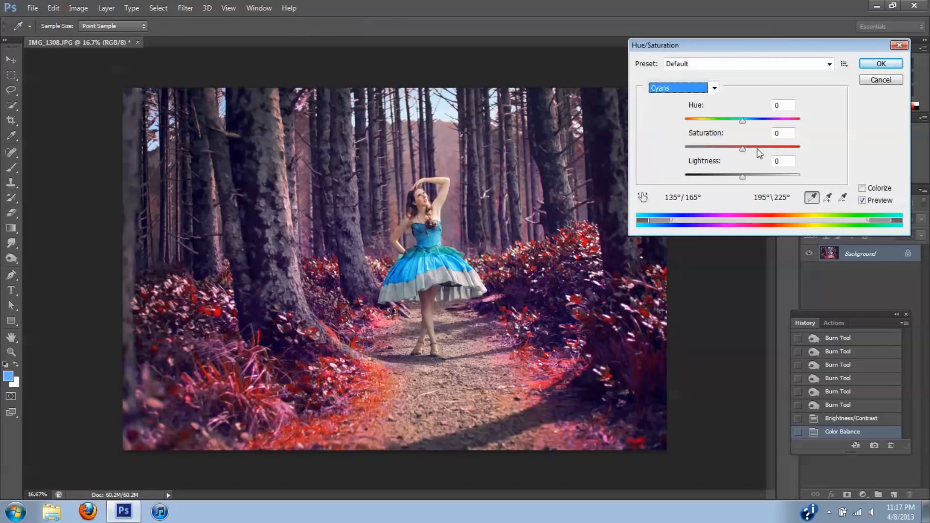
pyautogui.click(714, 87)
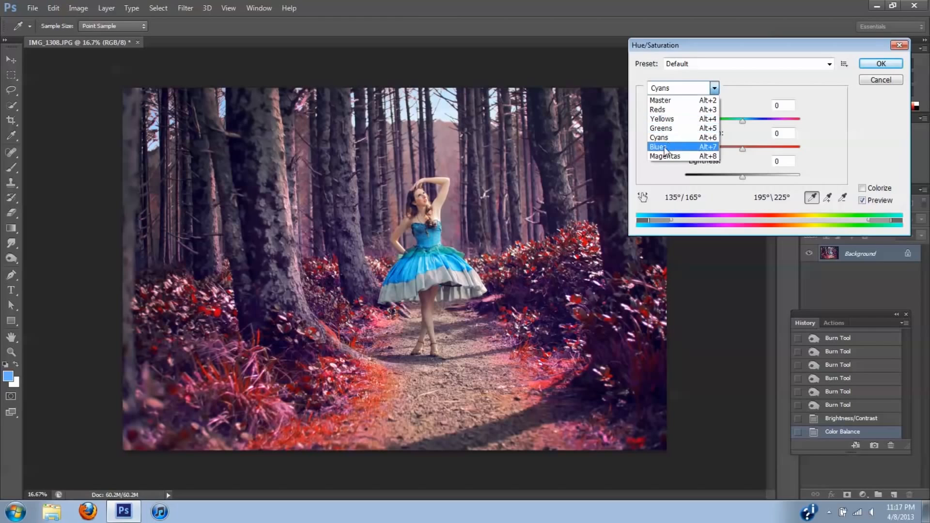
pyautogui.click(667, 152)
pyautogui.moveTo(742, 148); pyautogui.dragTo(706, 145)
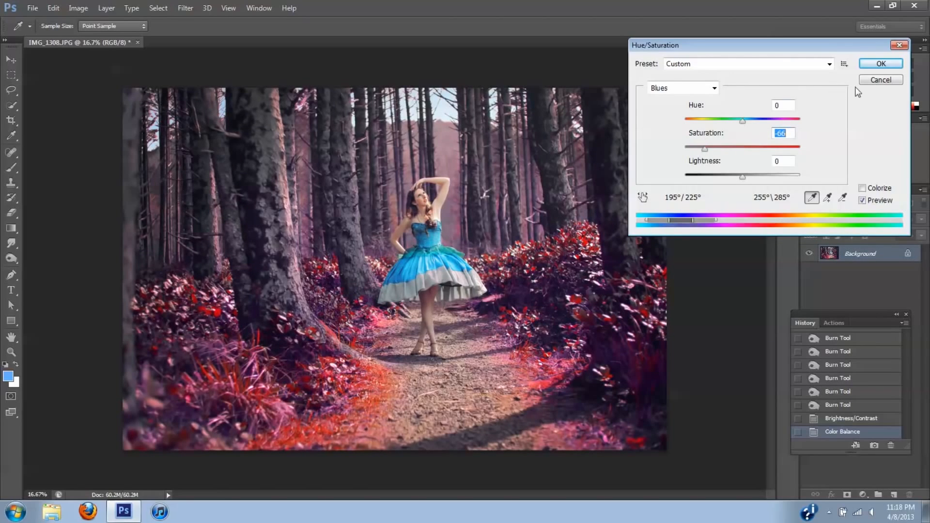
pyautogui.click(863, 201)
pyautogui.click(863, 201)
pyautogui.click(881, 64)
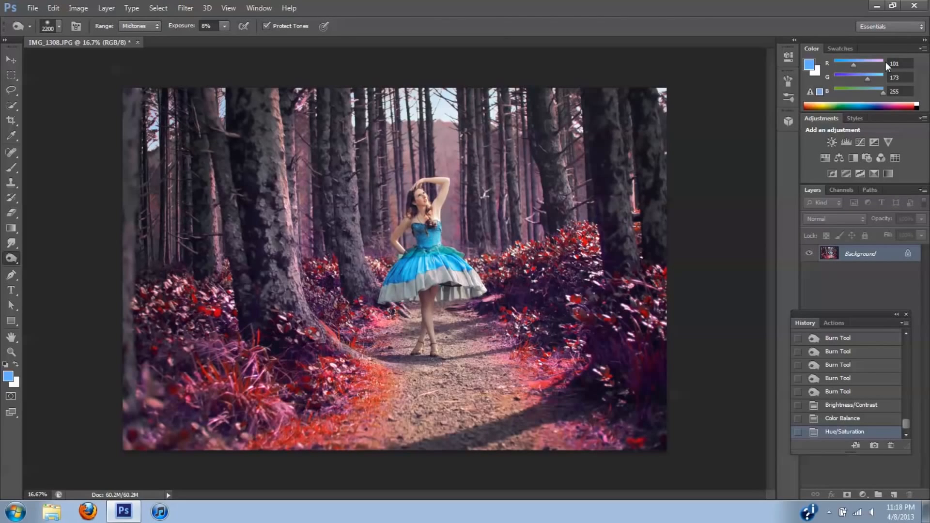
# Lighten the woman's legs with the Dodge tool at size 200, midtones range and 6% exposure.
pyautogui.click(11, 259)
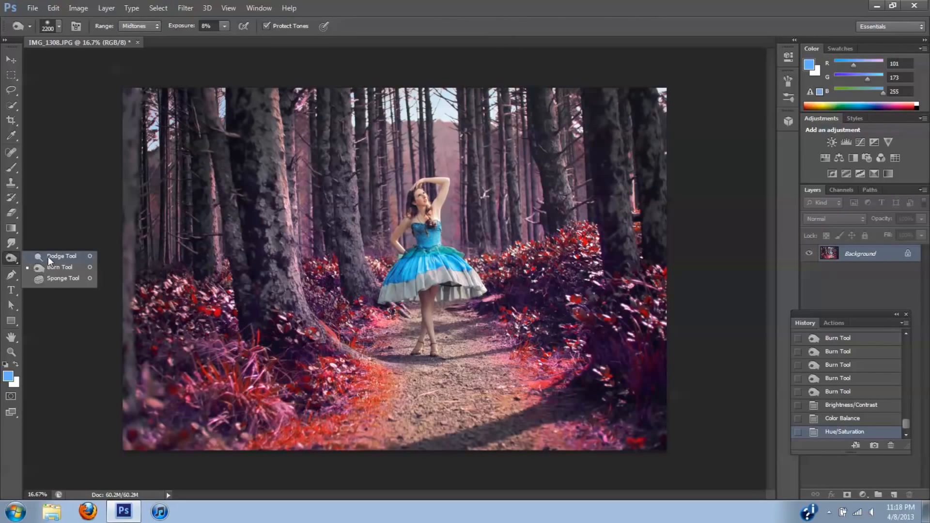
pyautogui.click(48, 257)
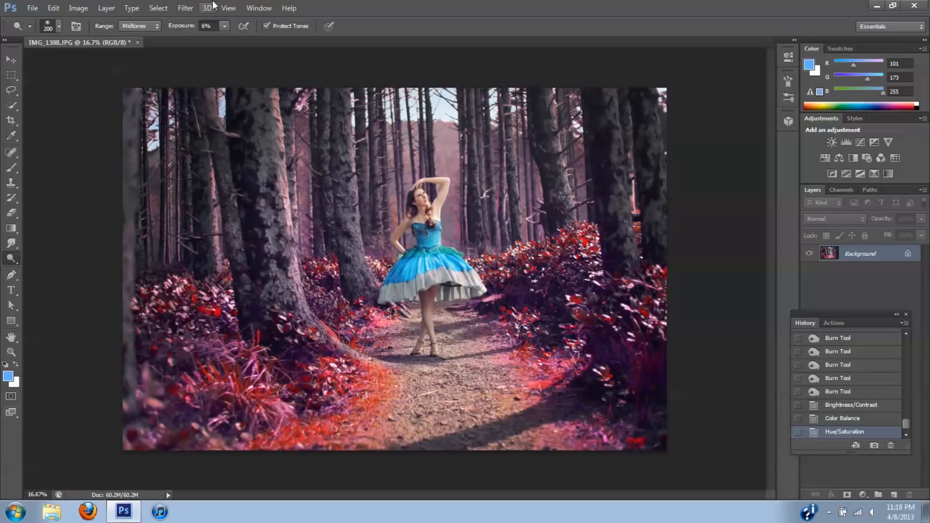
pyautogui.click(159, 25)
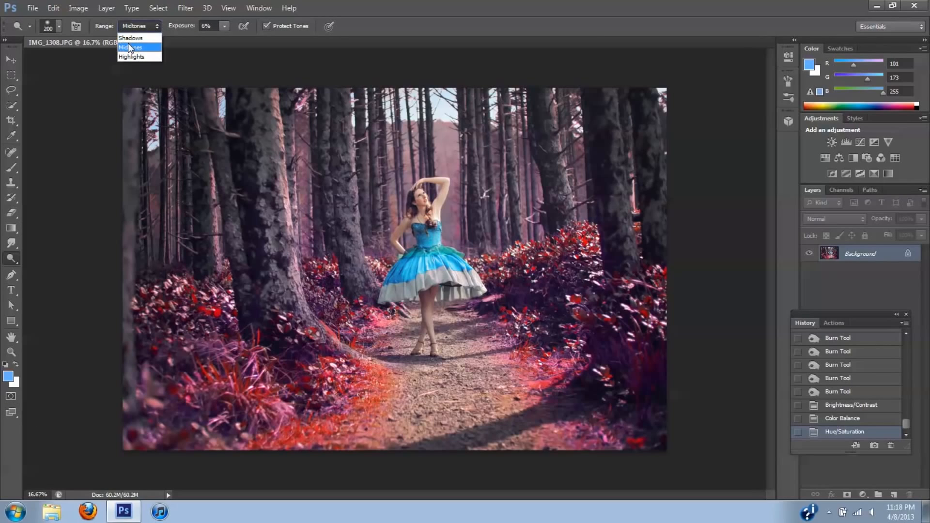
pyautogui.click(133, 47)
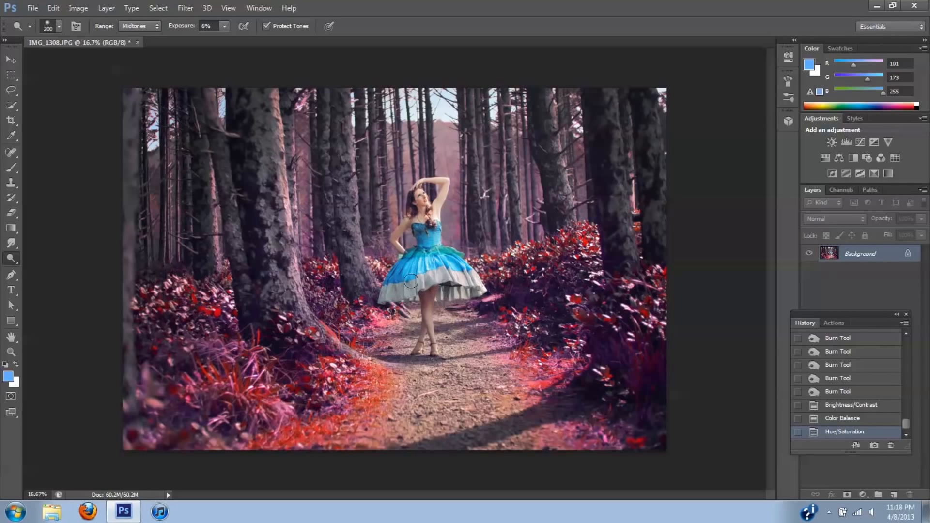
pyautogui.moveTo(427, 321); pyautogui.dragTo(422, 343)
# Dodge the woman's legs in the highlights range at 6% exposure, undoing the first pass and brushing over them again.
pyautogui.click(140, 27)
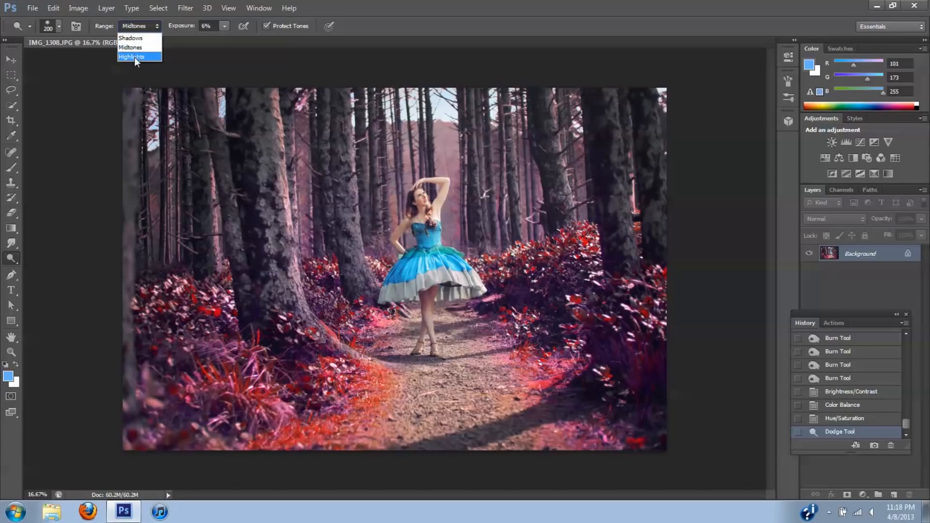
pyautogui.click(135, 52)
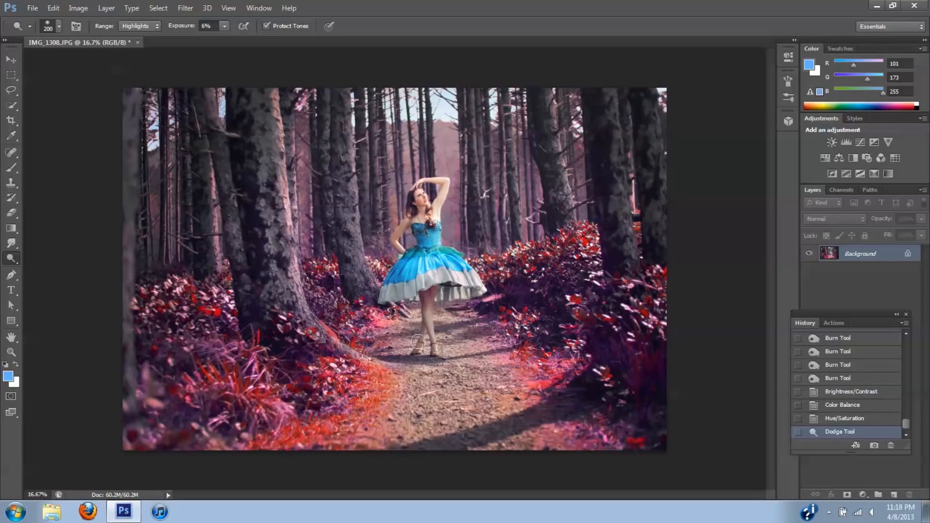
pyautogui.moveTo(428, 301); pyautogui.dragTo(413, 352)
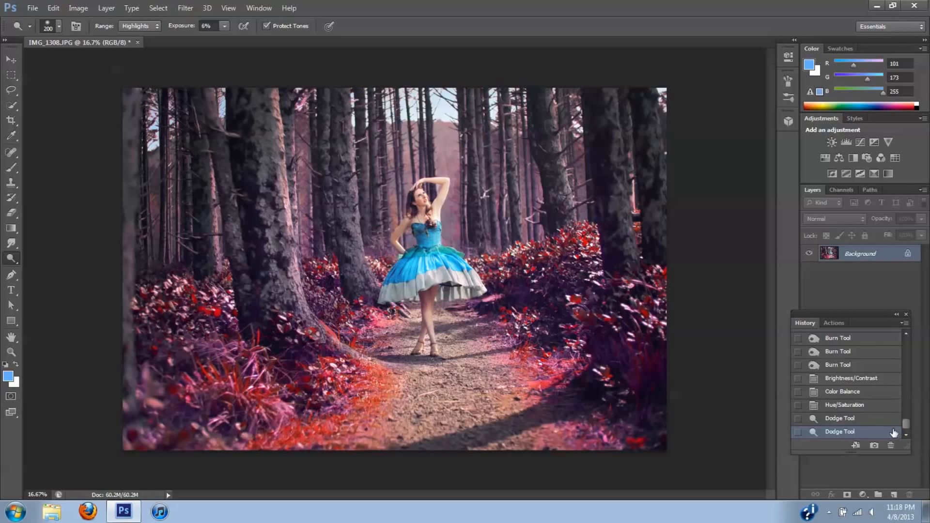
pyautogui.click(837, 419)
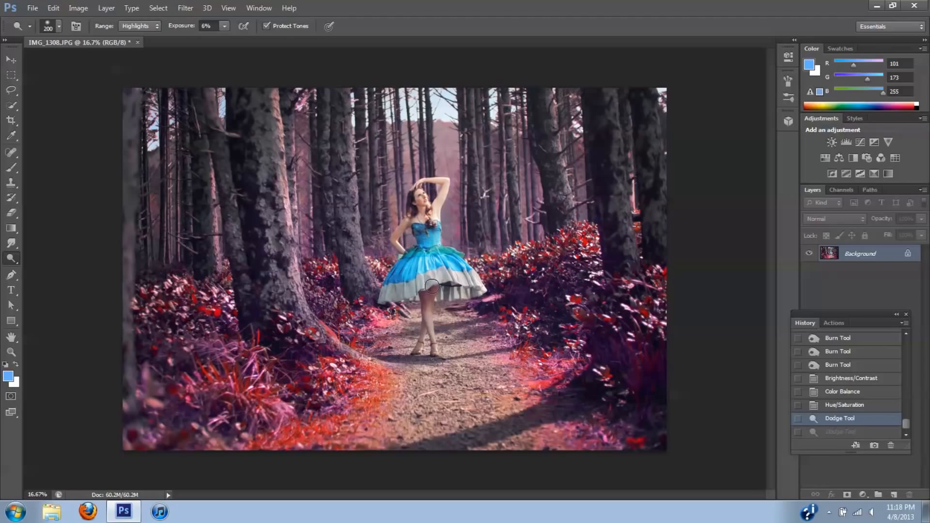
pyautogui.moveTo(432, 286)
pyautogui.mouseDown()
pyautogui.moveTo(390, 292)
pyautogui.moveTo(415, 295)
pyautogui.moveTo(428, 310)
pyautogui.moveTo(436, 370)
pyautogui.mouseUp()
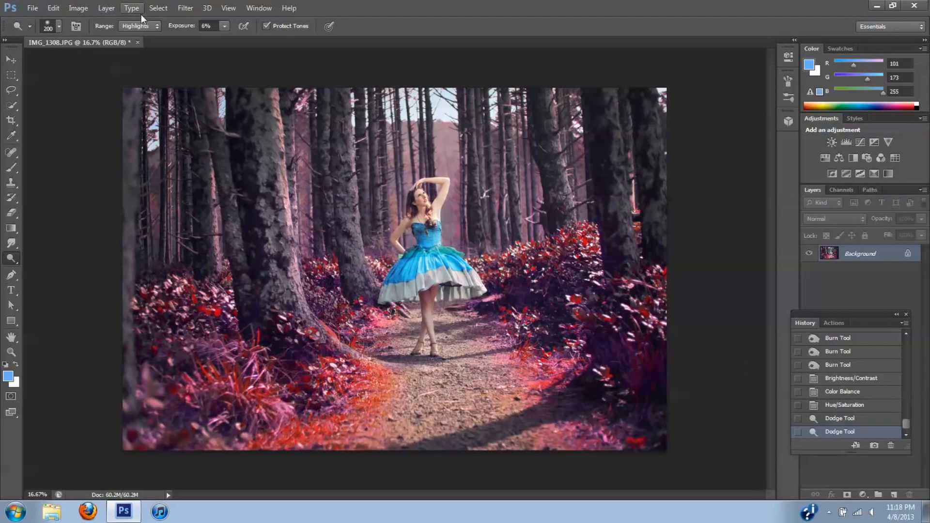
# Apply Smart Sharpen to the whole photo with Gaussian Blur removal, adjusting the amount and radius and checking the preview.
pyautogui.click(186, 8)
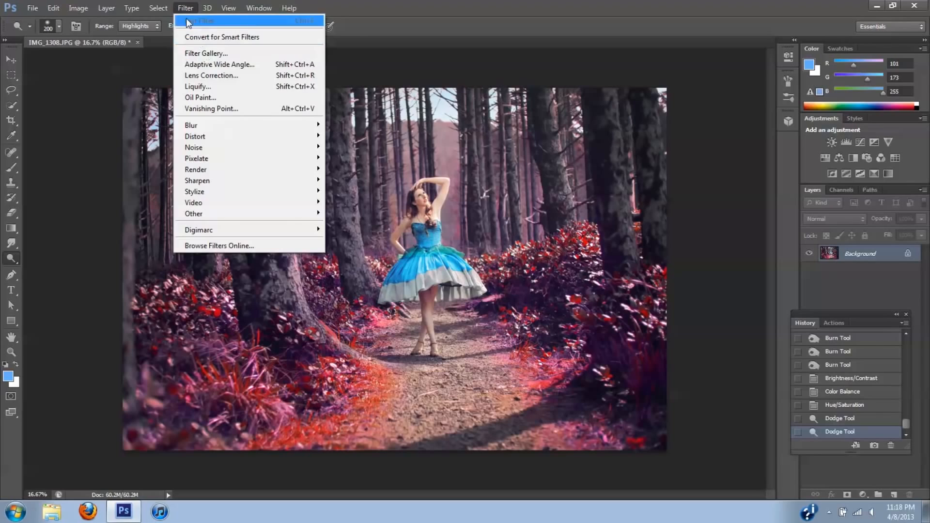
pyautogui.moveTo(158, 8)
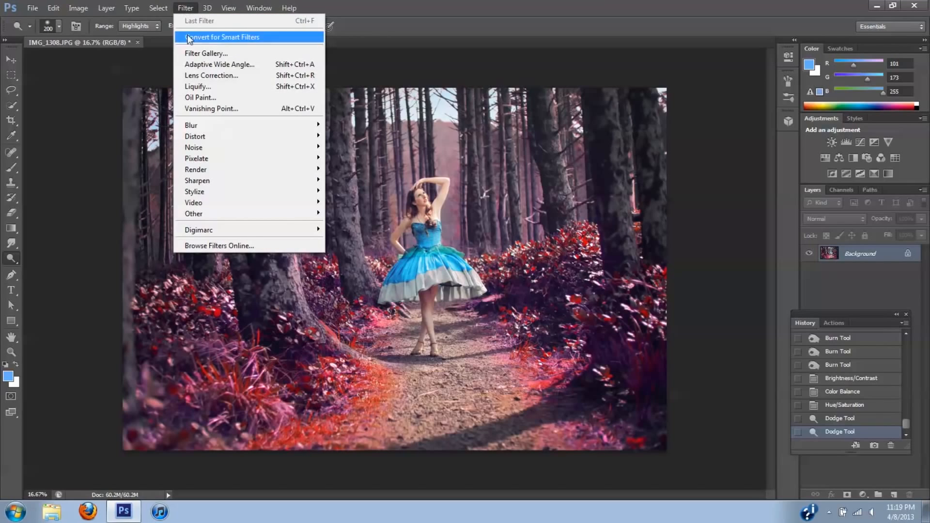
pyautogui.moveTo(216, 181)
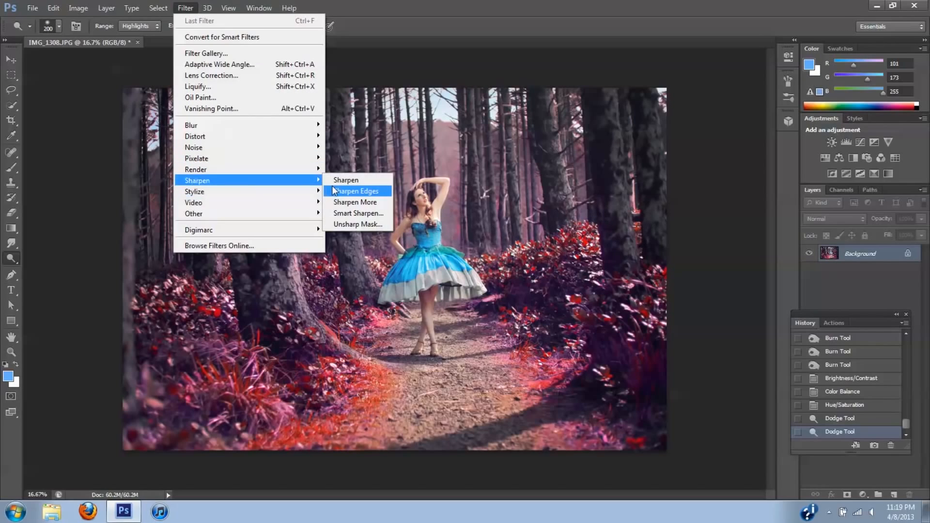
pyautogui.click(354, 213)
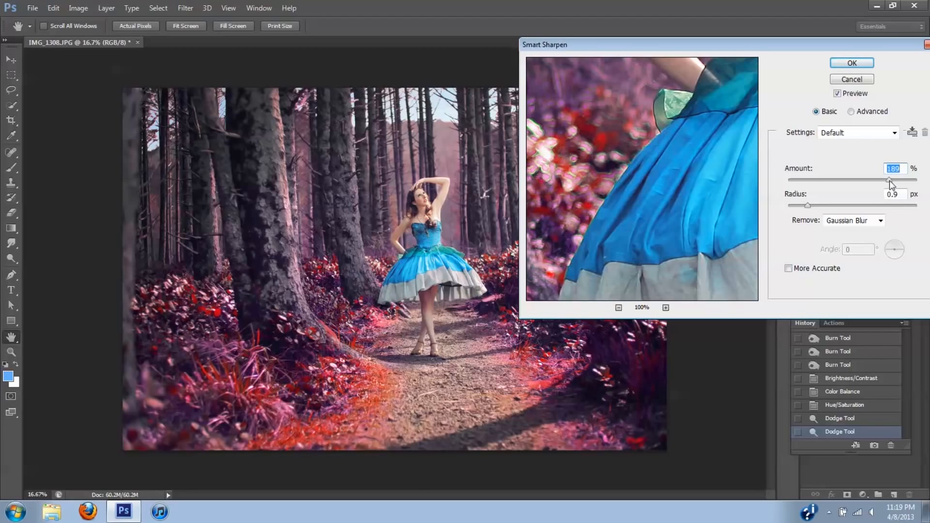
pyautogui.moveTo(889, 180); pyautogui.dragTo(894, 180)
pyautogui.moveTo(891, 181); pyautogui.dragTo(876, 182)
pyautogui.moveTo(808, 206); pyautogui.dragTo(812, 208)
pyautogui.click(837, 93)
pyautogui.click(851, 63)
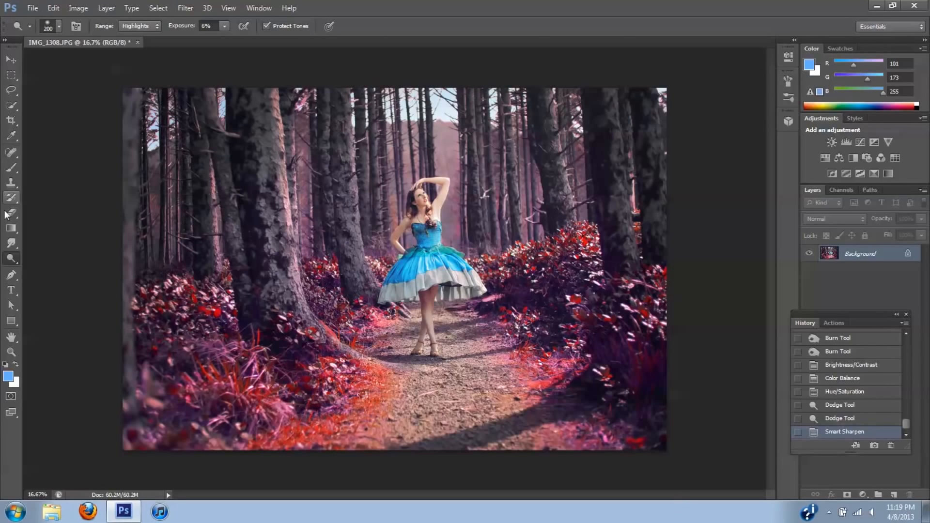
# Set the History Brush source to the state before sharpening, enlarge the brush to 2200, and paint the photo's upper left edge at 19% opacity.
pyautogui.click(10, 197)
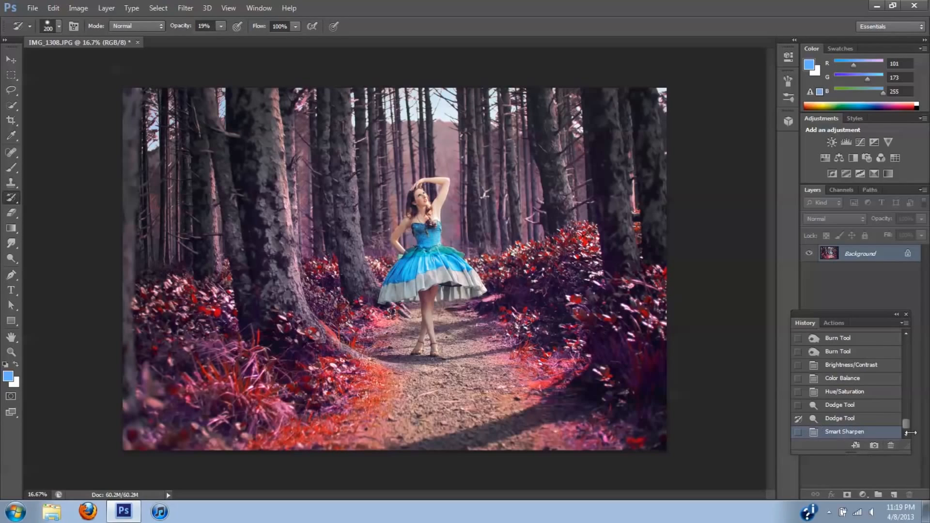
pyautogui.press(']')
pyautogui.press(']')
pyautogui.press(']')
pyautogui.press(']')
pyautogui.press(']')
pyautogui.press(']')
pyautogui.press(']')
pyautogui.press(']')
pyautogui.press(']')
pyautogui.press(']')
pyautogui.press(']')
pyautogui.press(']')
pyautogui.press(']')
pyautogui.press(']')
pyautogui.press(']')
pyautogui.press(']')
pyautogui.press(']')
pyautogui.press(']')
pyautogui.press(']')
pyautogui.press(']')
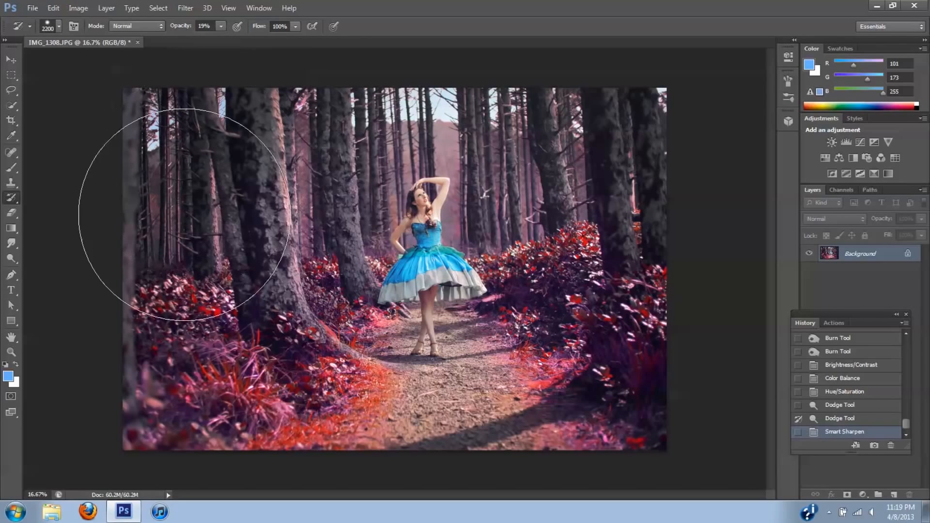
pyautogui.moveTo(184, 214)
pyautogui.mouseDown()
pyautogui.moveTo(198, 394)
pyautogui.moveTo(228, 93)
pyautogui.mouseUp()
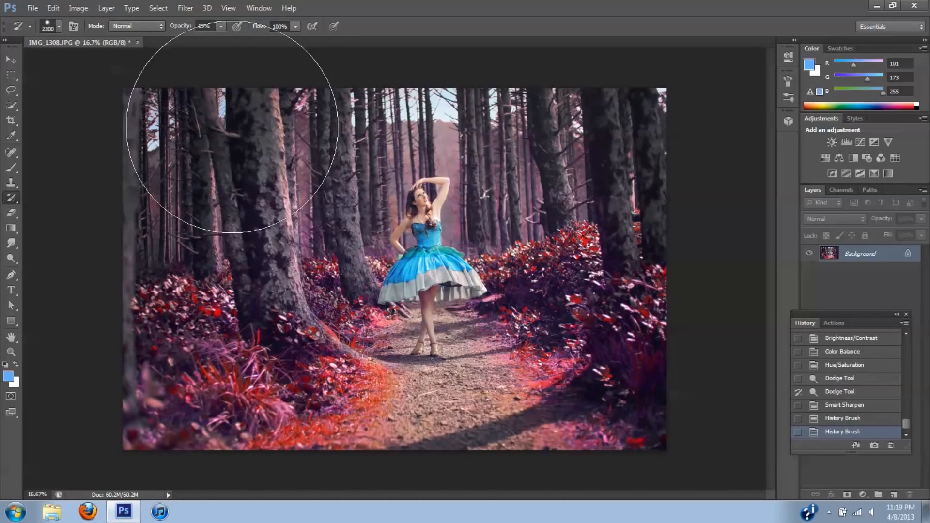
# Raise the History Brush opacity to 100% and paint the sharpening away around the photo's outer edges.
pyautogui.click(222, 25)
pyautogui.click(270, 38)
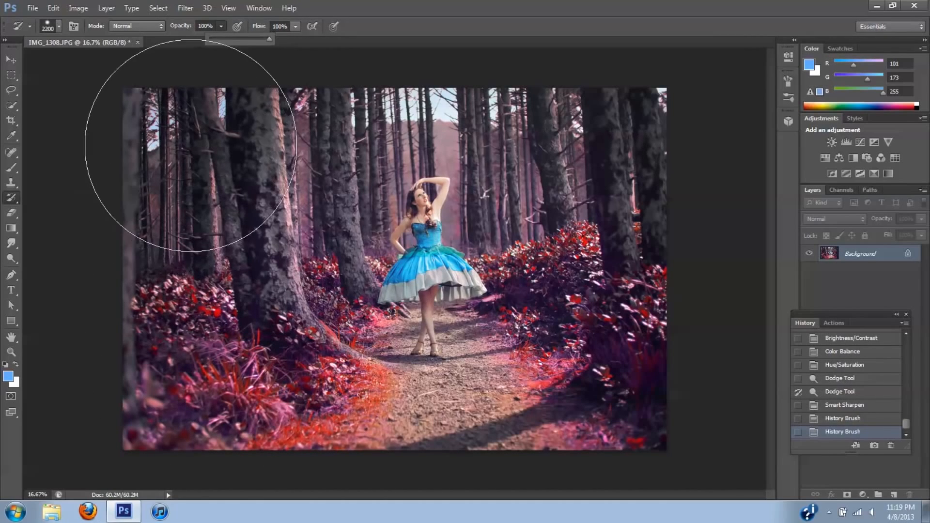
pyautogui.moveTo(191, 145)
pyautogui.mouseDown()
pyautogui.moveTo(667, 241)
pyautogui.moveTo(547, 92)
pyautogui.moveTo(533, 87)
pyautogui.moveTo(692, 306)
pyautogui.moveTo(666, 397)
pyautogui.moveTo(687, 160)
pyautogui.moveTo(613, 74)
pyautogui.moveTo(472, 28)
pyautogui.moveTo(340, 56)
pyautogui.moveTo(468, 46)
pyautogui.moveTo(620, 118)
pyautogui.moveTo(677, 367)
pyautogui.moveTo(603, 488)
pyautogui.moveTo(633, 368)
pyautogui.mouseUp()
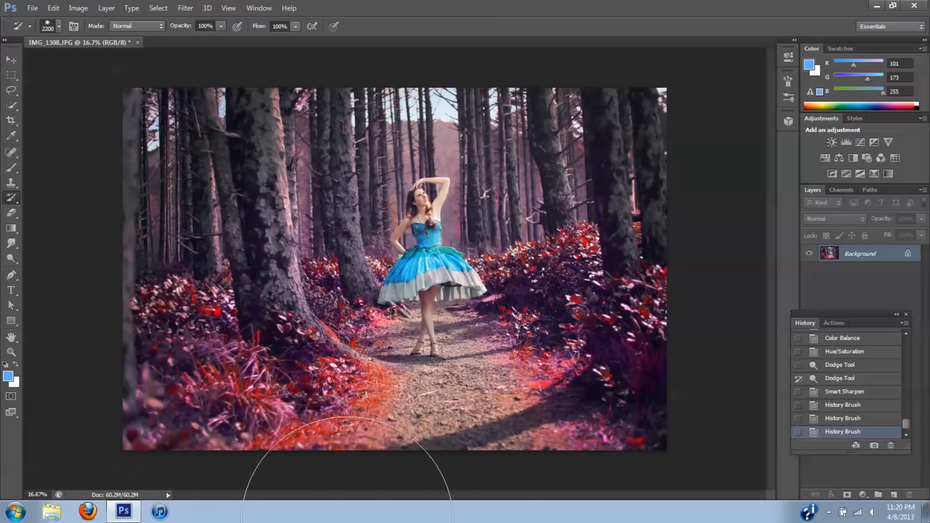
pyautogui.moveTo(347, 522)
pyautogui.mouseDown()
pyautogui.moveTo(593, 431)
pyautogui.moveTo(525, 499)
pyautogui.mouseUp()
pyautogui.moveTo(299, 490)
pyautogui.mouseDown()
pyautogui.moveTo(176, 137)
pyautogui.moveTo(135, 271)
pyautogui.mouseUp()
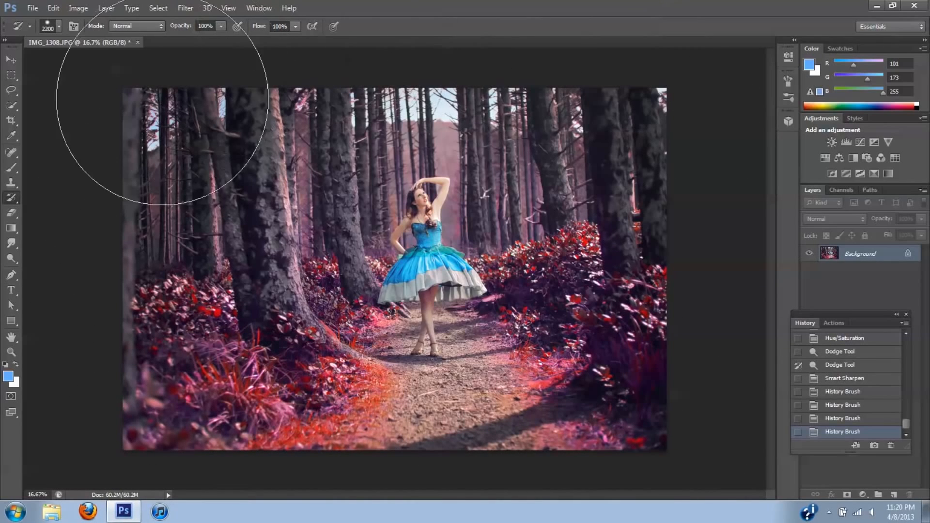
pyautogui.moveTo(162, 100); pyautogui.dragTo(142, 116)
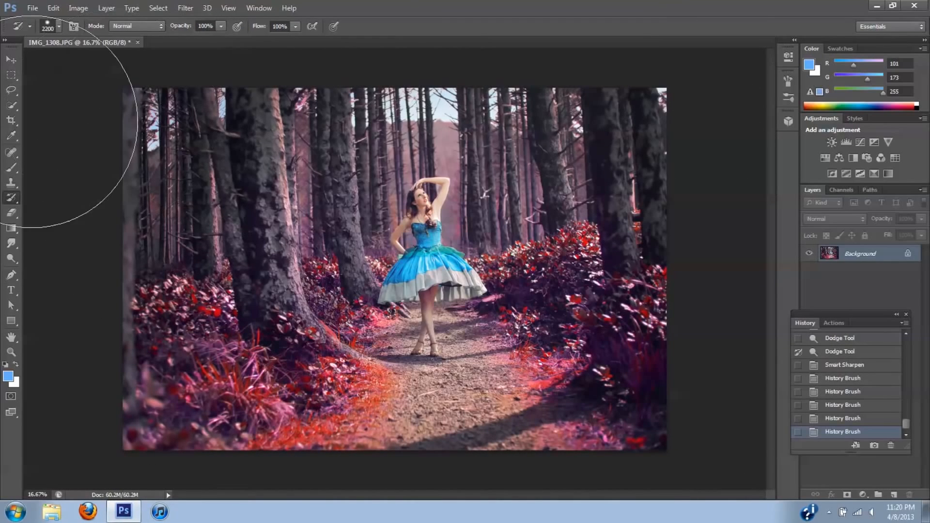
# Apply Gaussian Blur to the whole photo with a reduced radius.
pyautogui.click(187, 13)
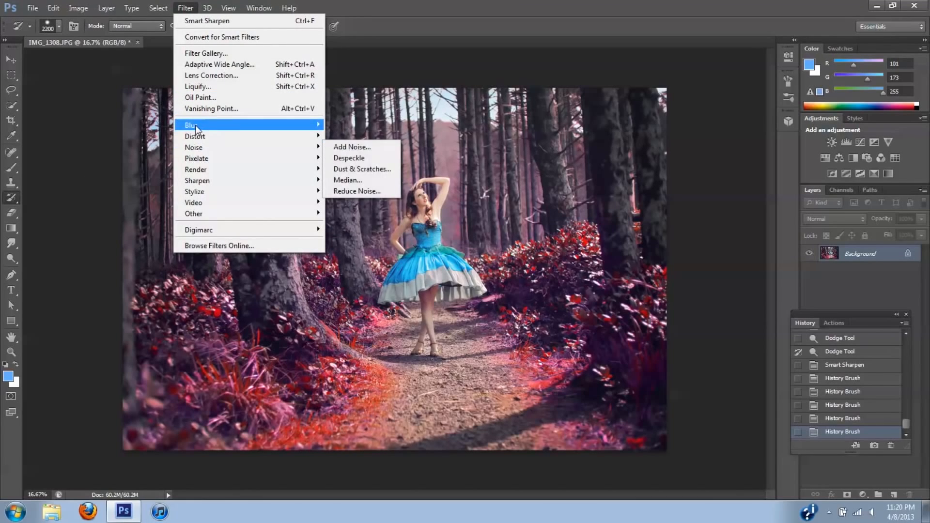
pyautogui.moveTo(196, 125)
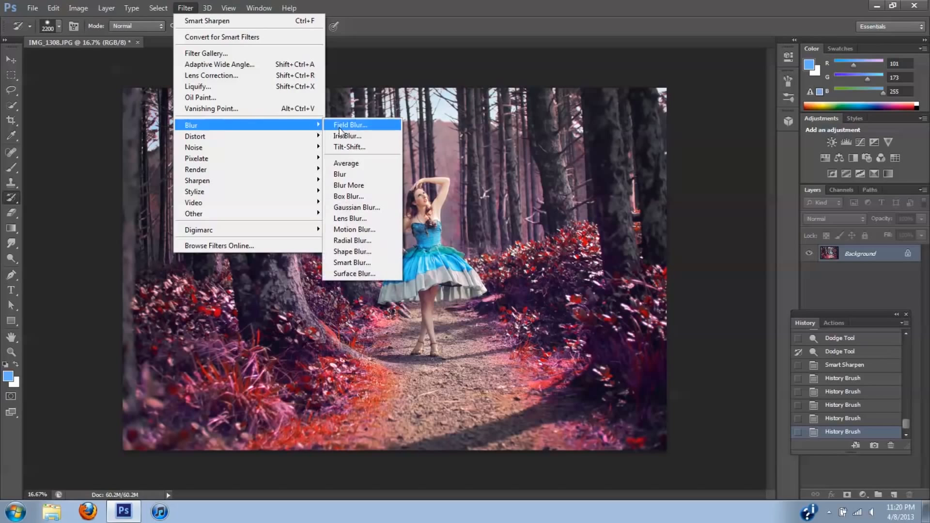
pyautogui.click(353, 207)
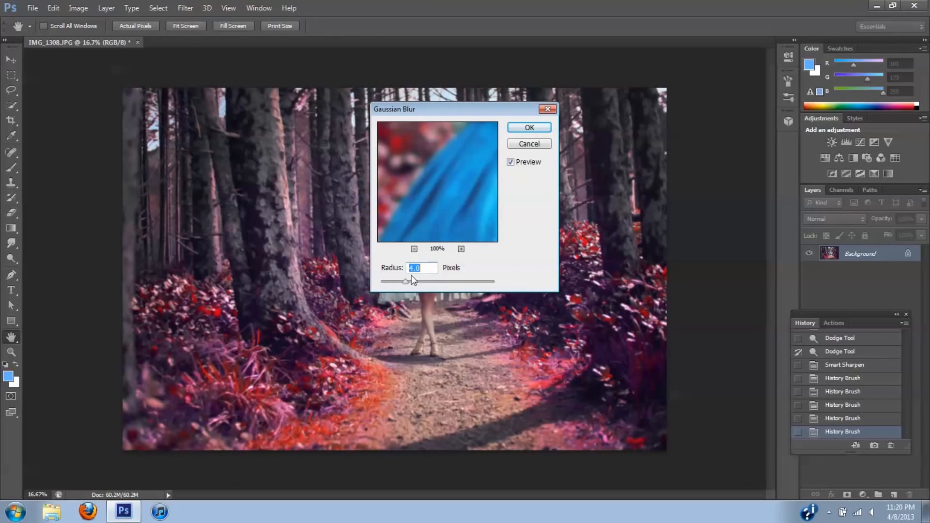
pyautogui.moveTo(405, 281); pyautogui.dragTo(389, 282)
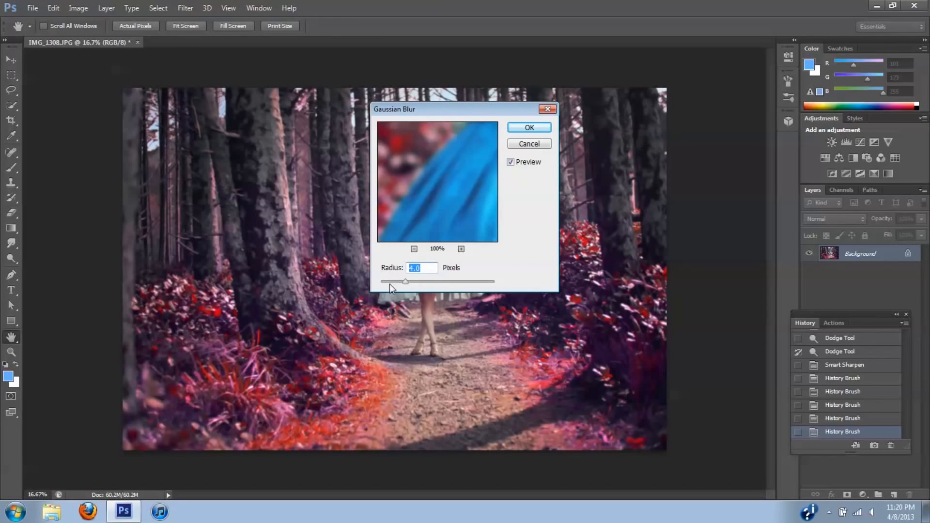
pyautogui.click(529, 127)
# Set the History Brush source to the state before the blur and restore the sharp detail on the woman and her surroundings.
pyautogui.press('y')
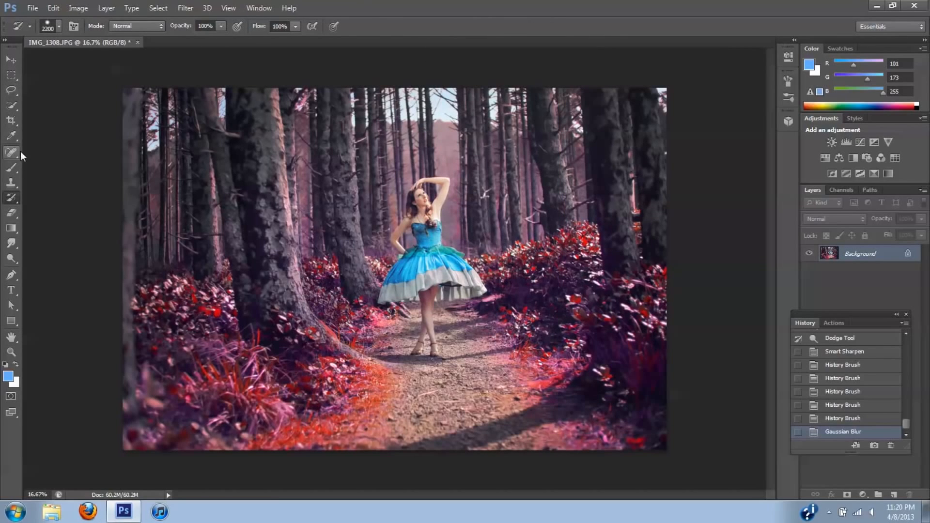
pyautogui.click(799, 421)
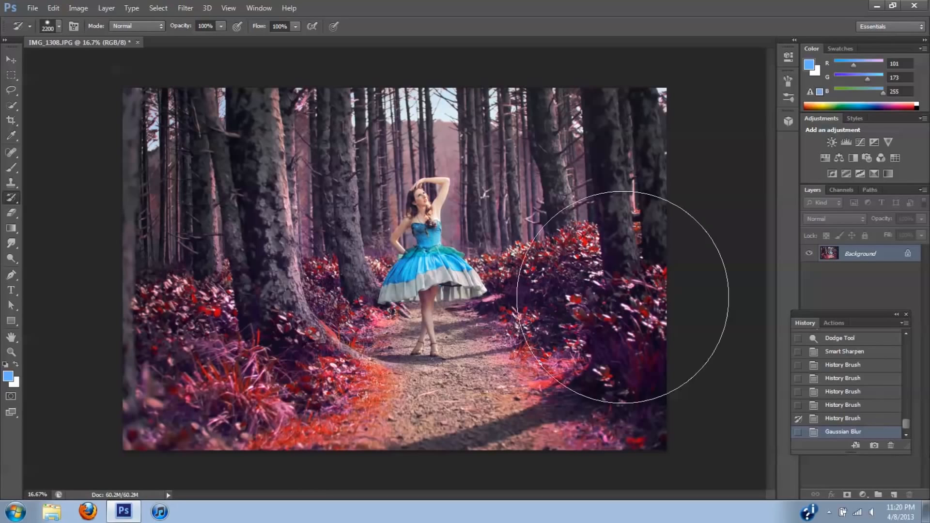
pyautogui.click(421, 266)
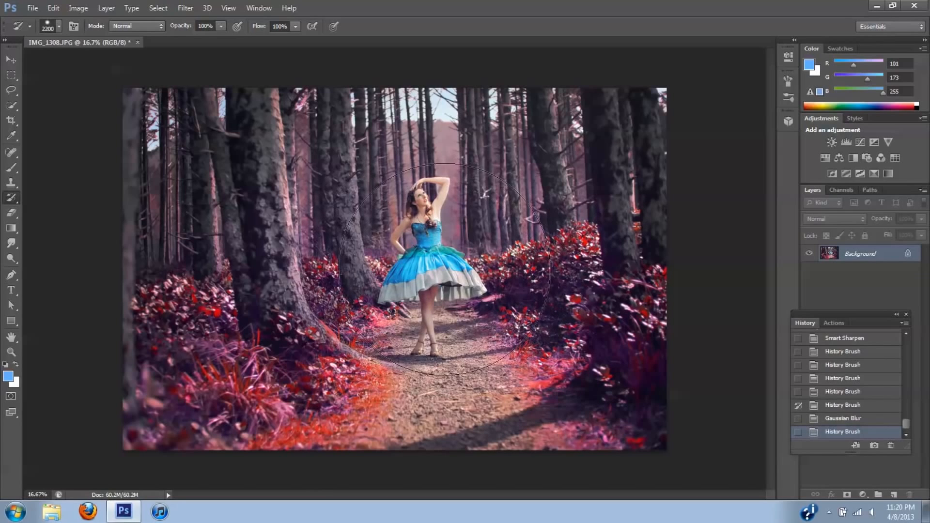
pyautogui.click(448, 293)
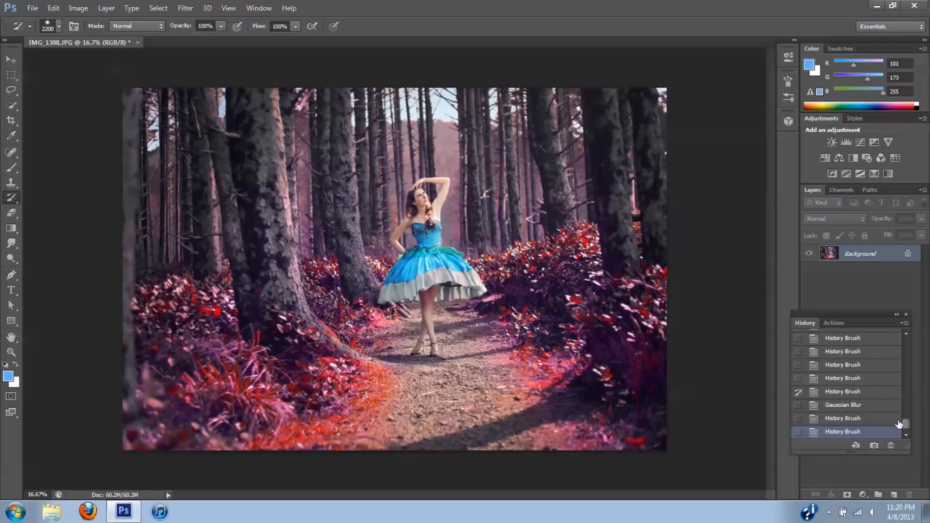
# Compare the photo before sharpening with the latest result by switching between history states.
pyautogui.moveTo(904, 423); pyautogui.dragTo(902, 420)
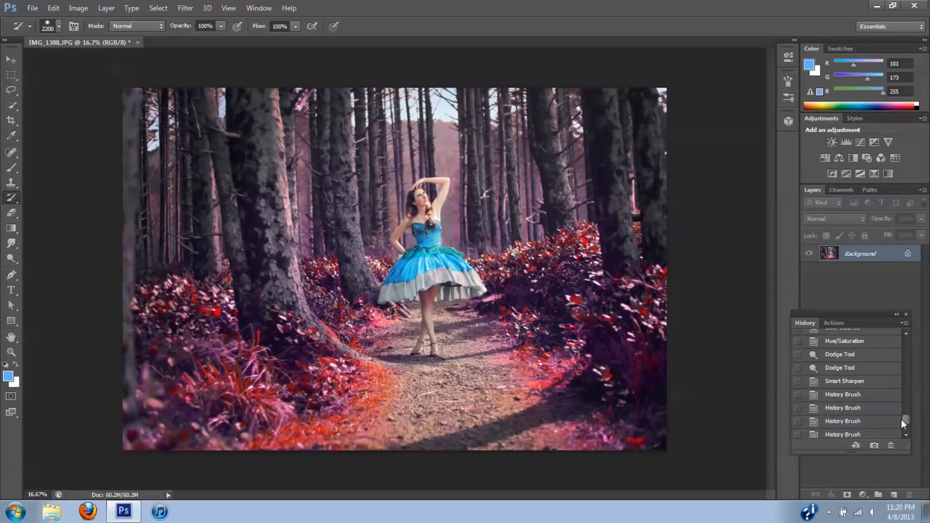
pyautogui.click(850, 369)
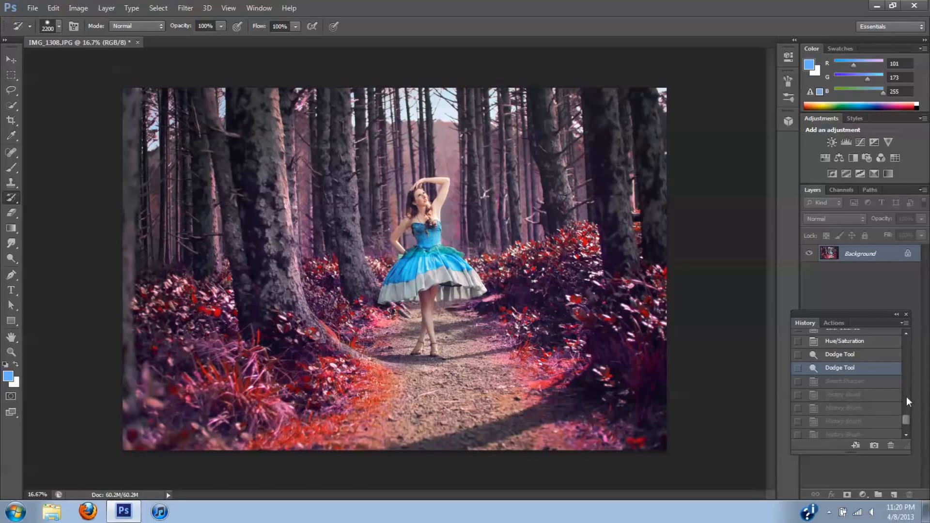
pyautogui.scroll(-3, 907, 412)
pyautogui.click(860, 431)
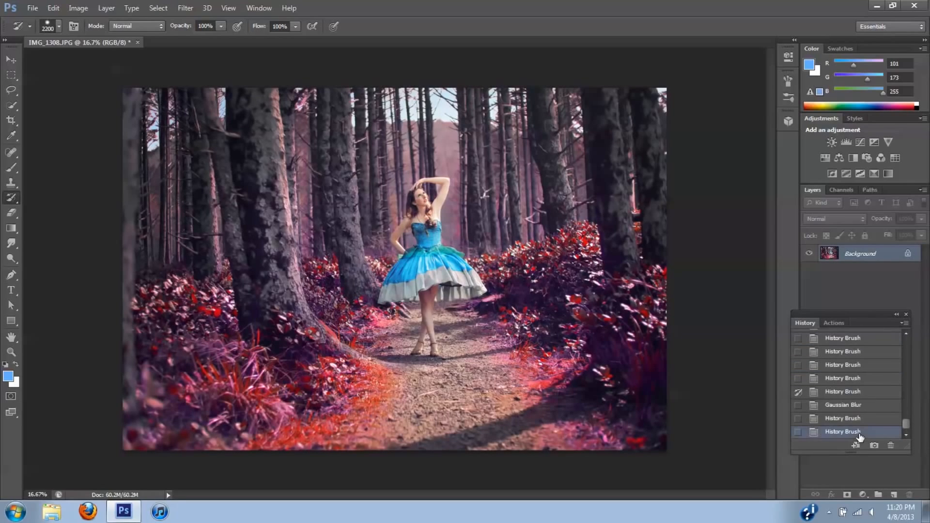